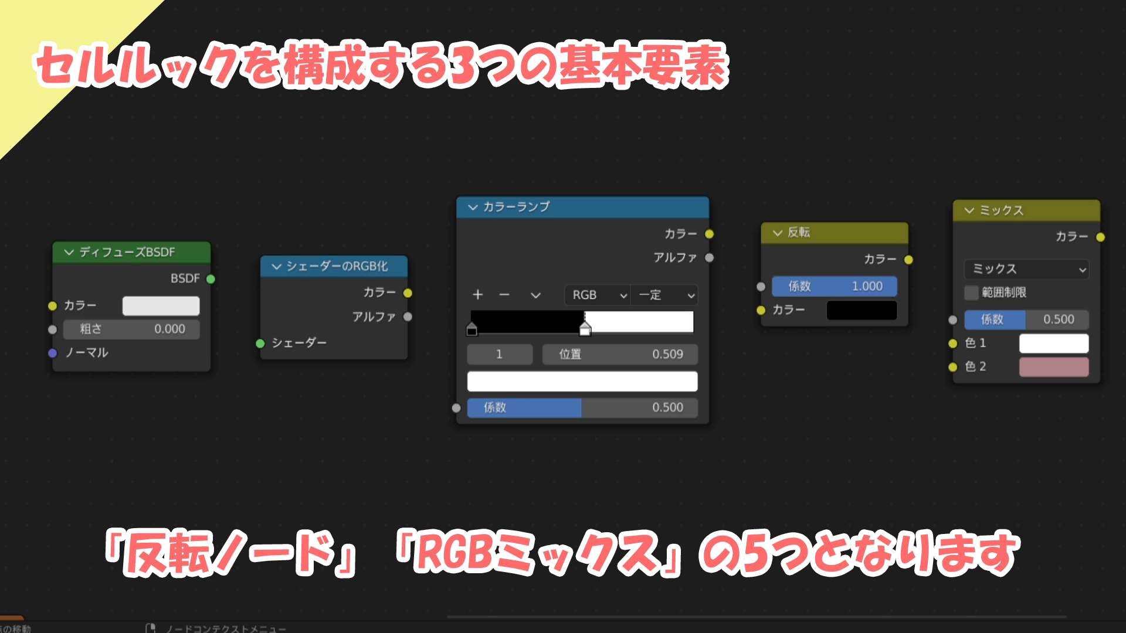
Select the Diffuse BSDF, Shader to RGB and Color Ramp nodes in the material node tree
{"action": "left_click", "coordinate": [122, 256]}
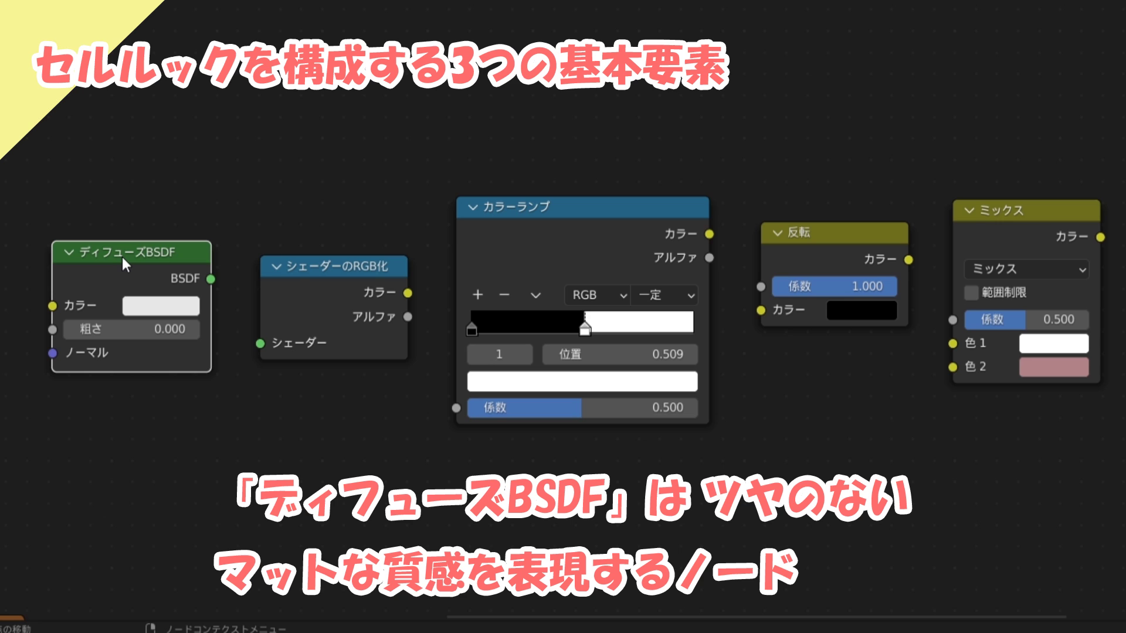
{"action": "left_click", "coordinate": [321, 286]}
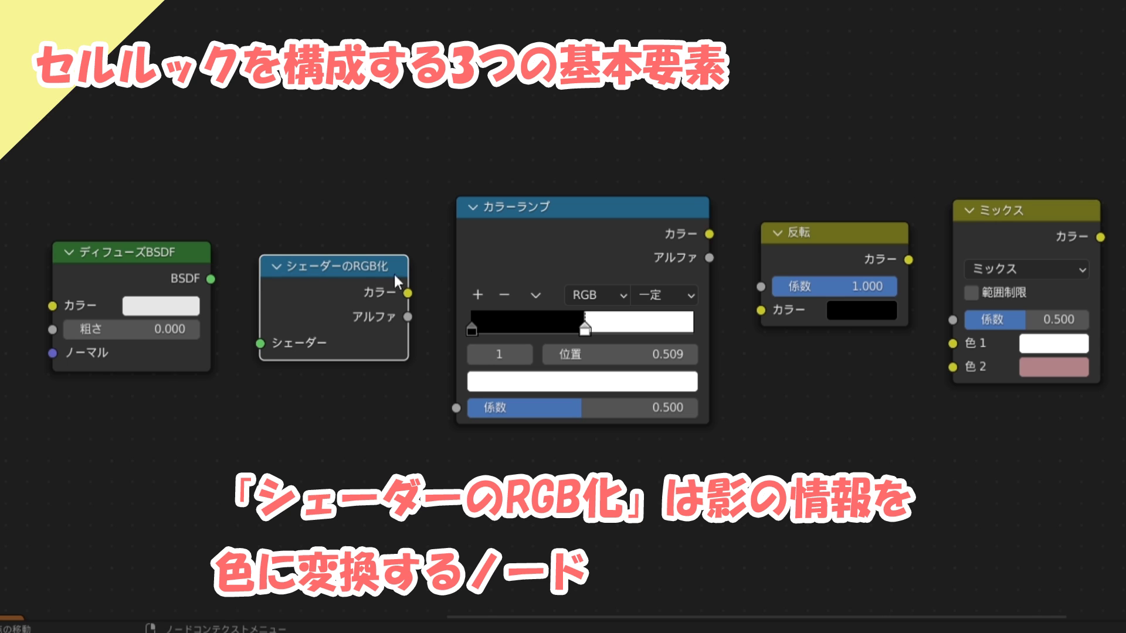
{"action": "left_click", "coordinate": [538, 258]}
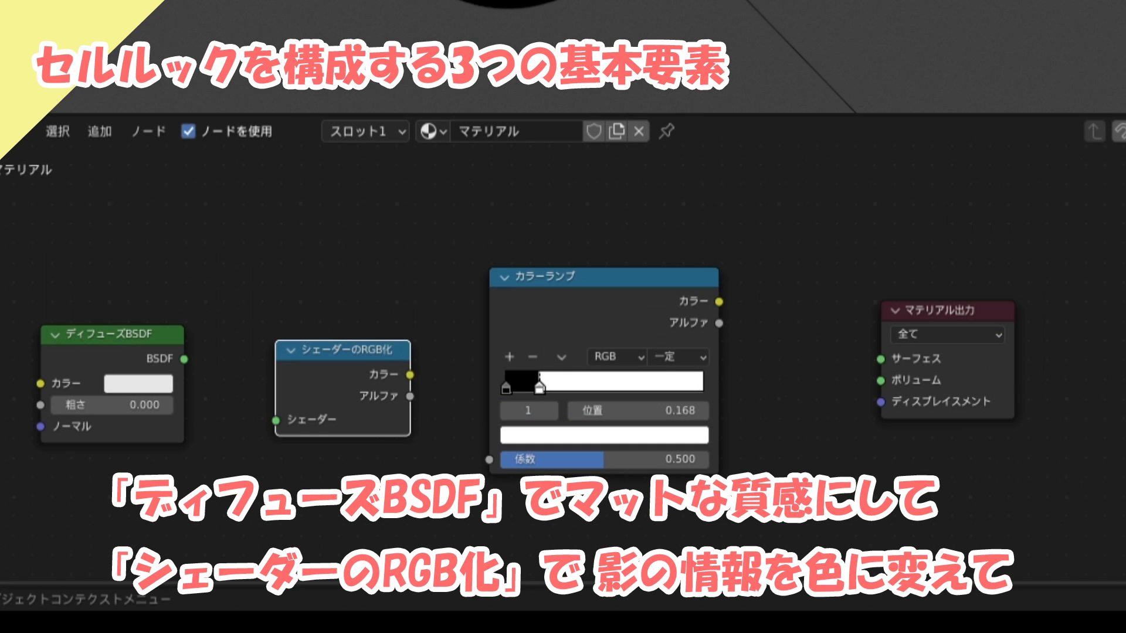
Chain Diffuse BSDF into Shader to RGB, Color Ramp and the output, then select the Invert and Mix nodes
{"action": "left_click_drag", "start_coordinate": [184, 359], "coordinate": [275, 420]}
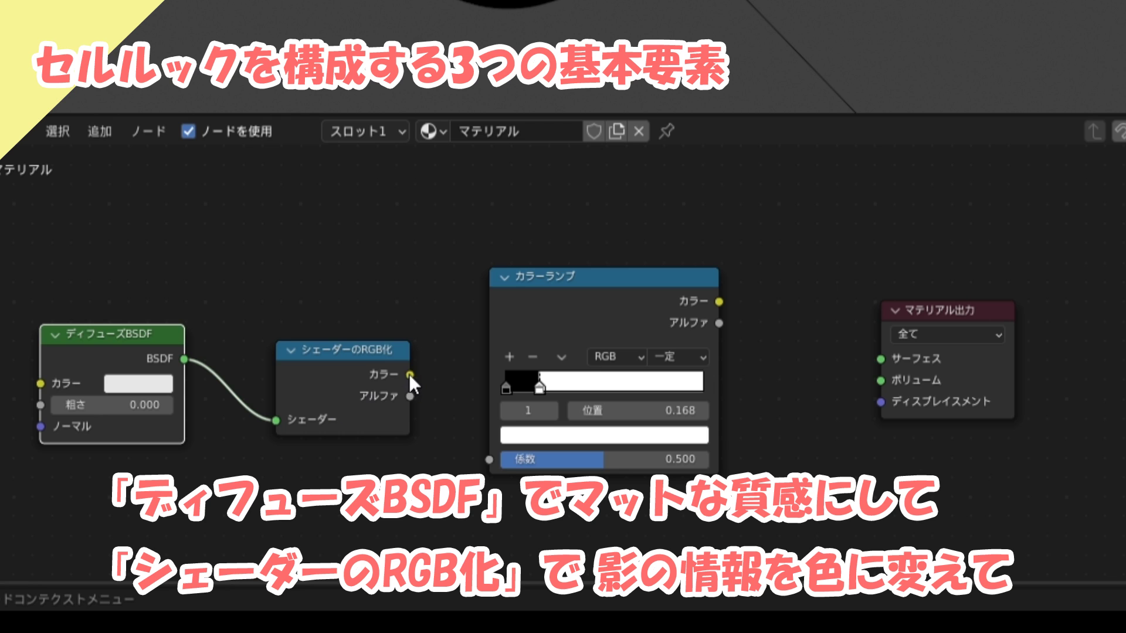
{"action": "left_click_drag", "start_coordinate": [409, 374], "coordinate": [490, 458]}
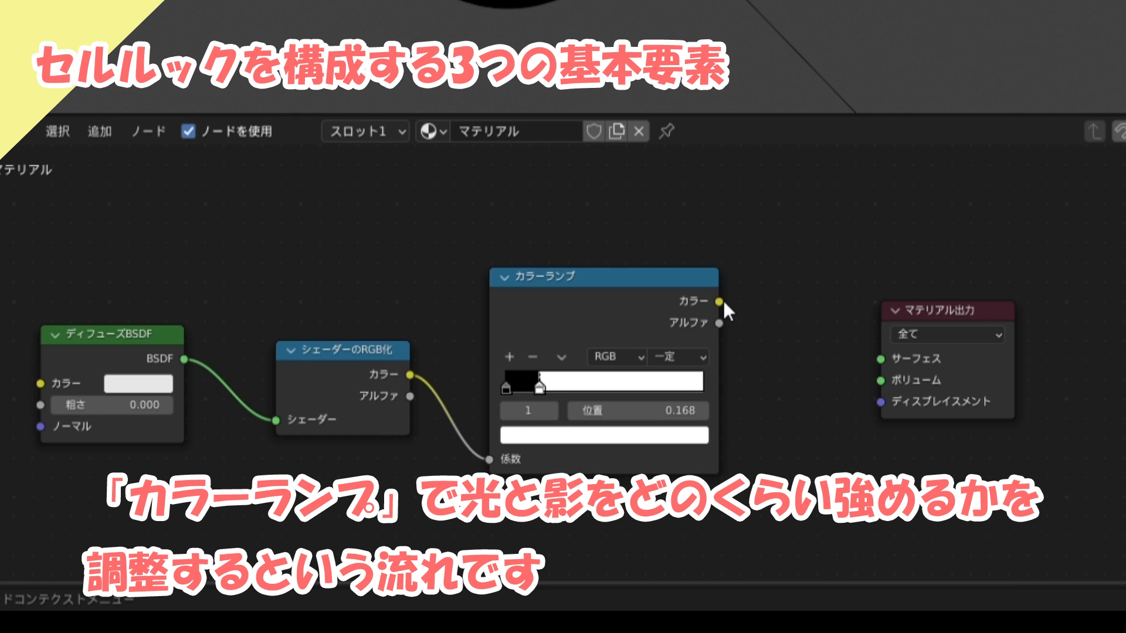
{"action": "left_click_drag", "start_coordinate": [720, 301], "coordinate": [880, 359]}
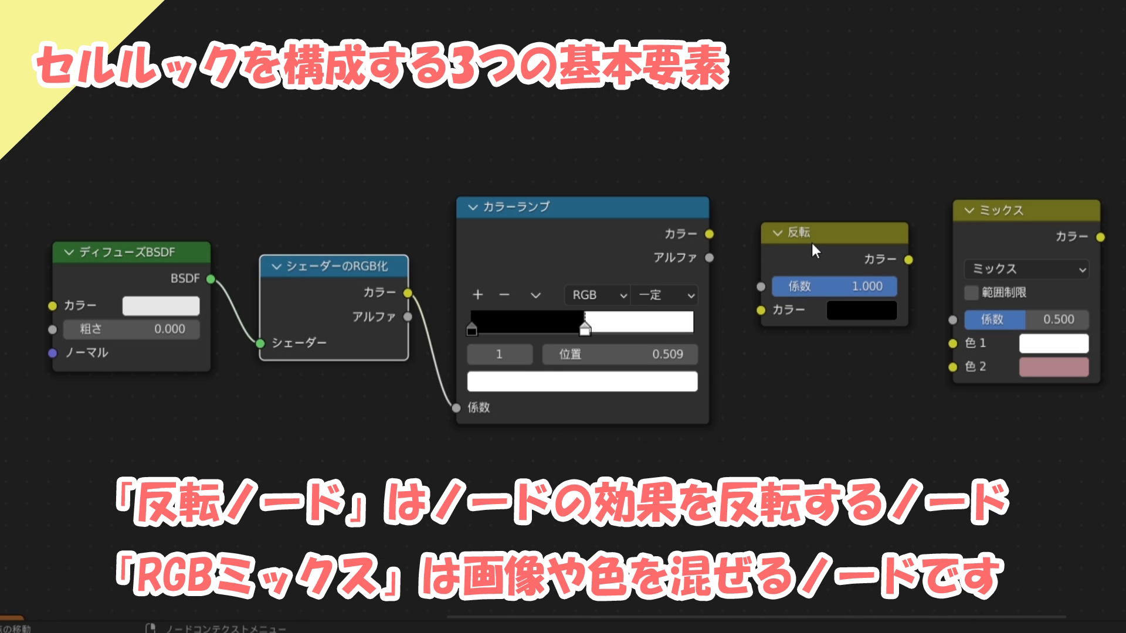
{"action": "left_click", "coordinate": [812, 246]}
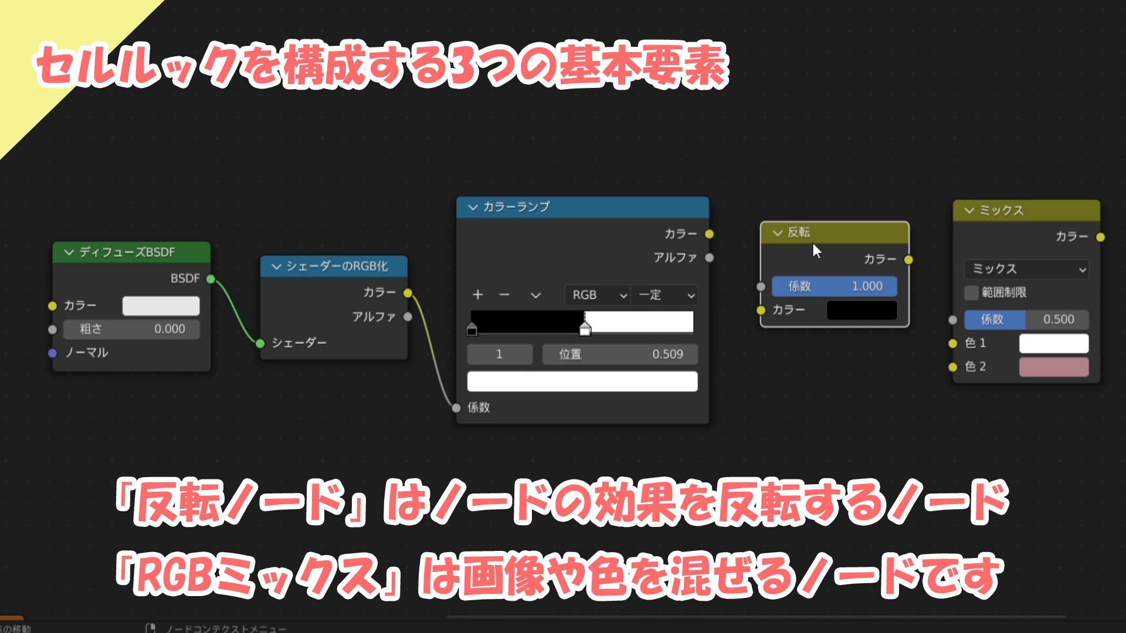
{"action": "left_click", "coordinate": [1017, 235]}
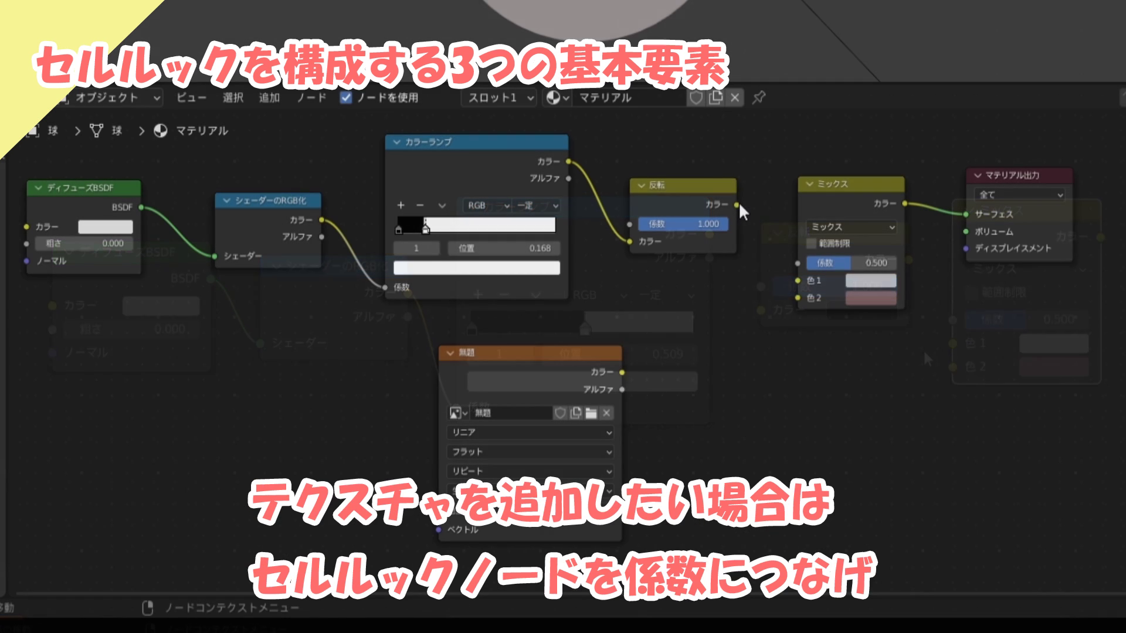
Wire Invert into the Mix factor and the Image Texture into Color1, with Multiply blend mode
{"action": "left_click_drag", "start_coordinate": [738, 204], "coordinate": [795, 259]}
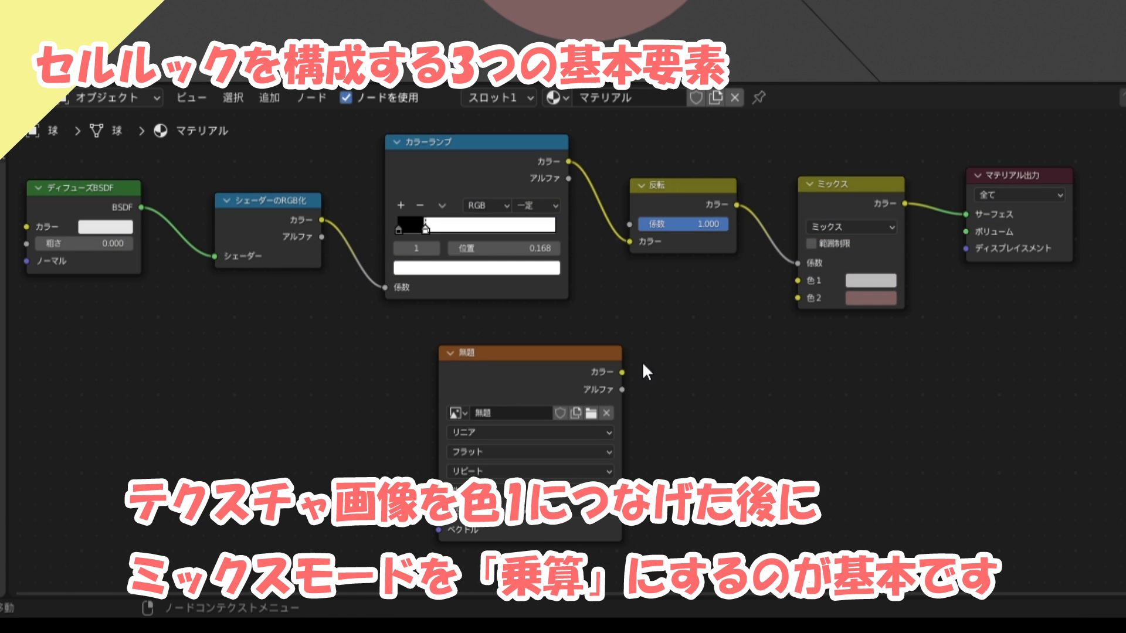
{"action": "left_click_drag", "start_coordinate": [622, 372], "coordinate": [799, 280]}
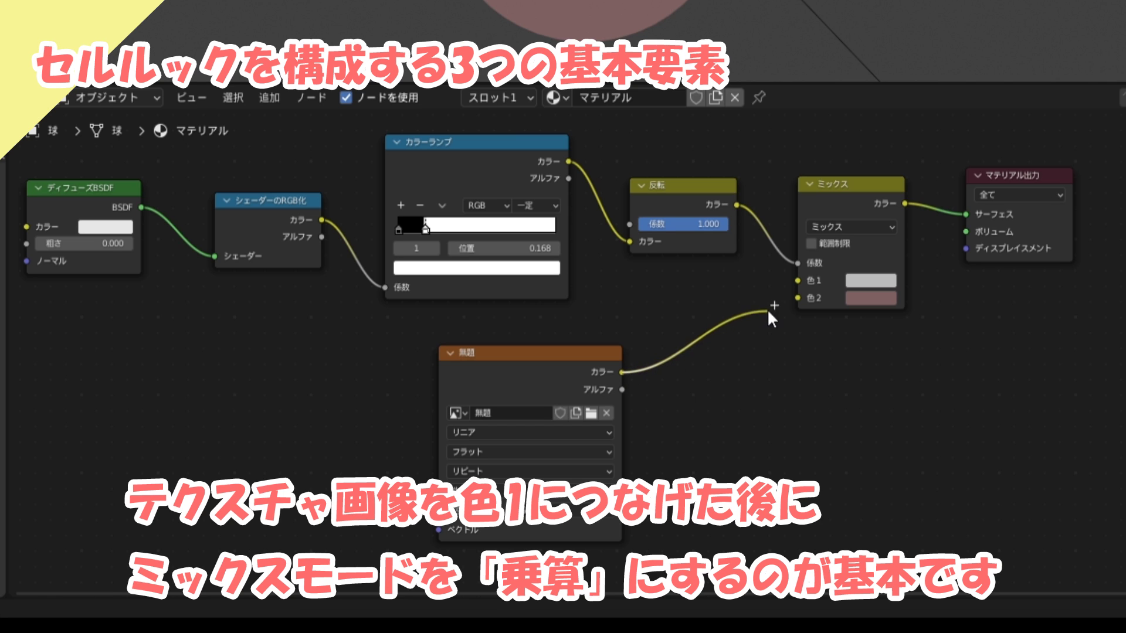
{"action": "left_click", "coordinate": [839, 226]}
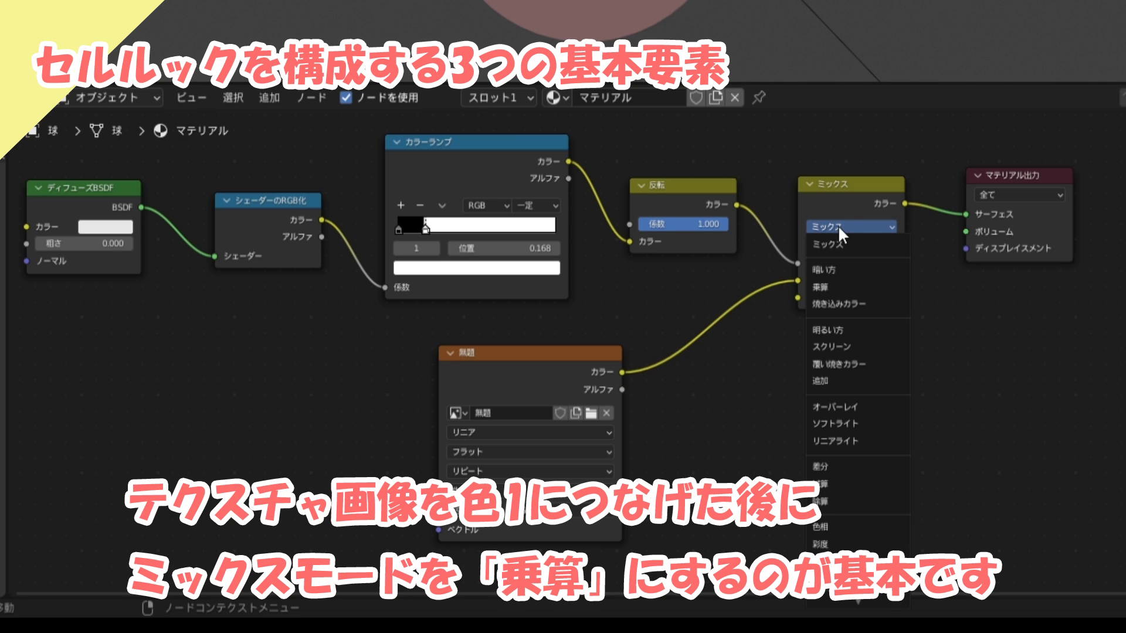
{"action": "left_click", "coordinate": [828, 286]}
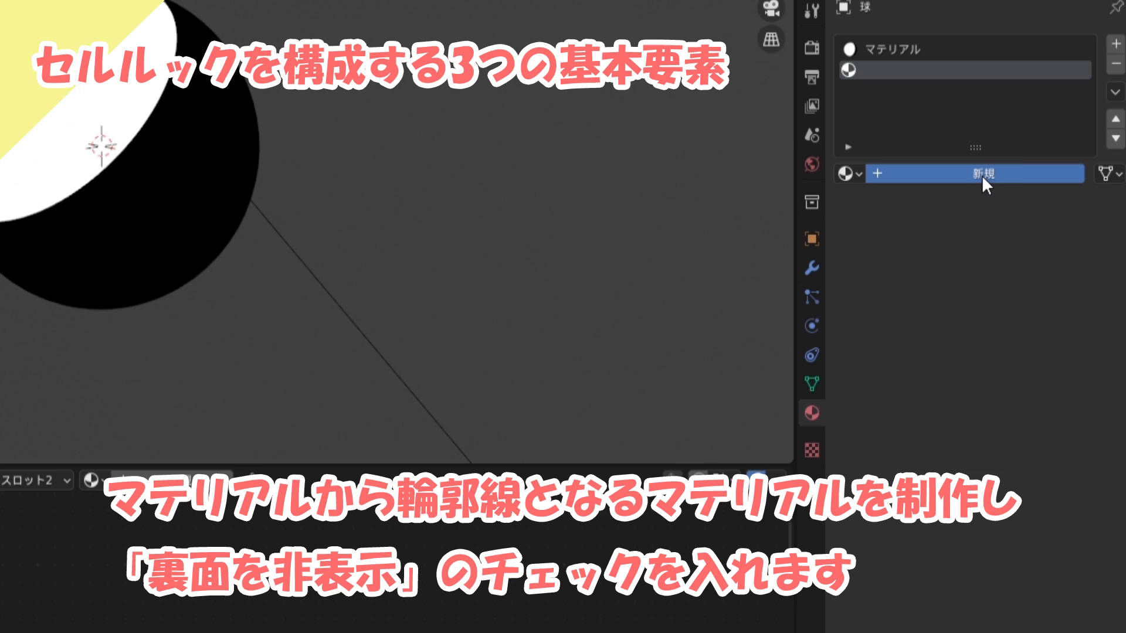
Add a second material named 輪郭線 with backface culling and a black RGB surface
{"action": "left_click", "coordinate": [982, 181]}
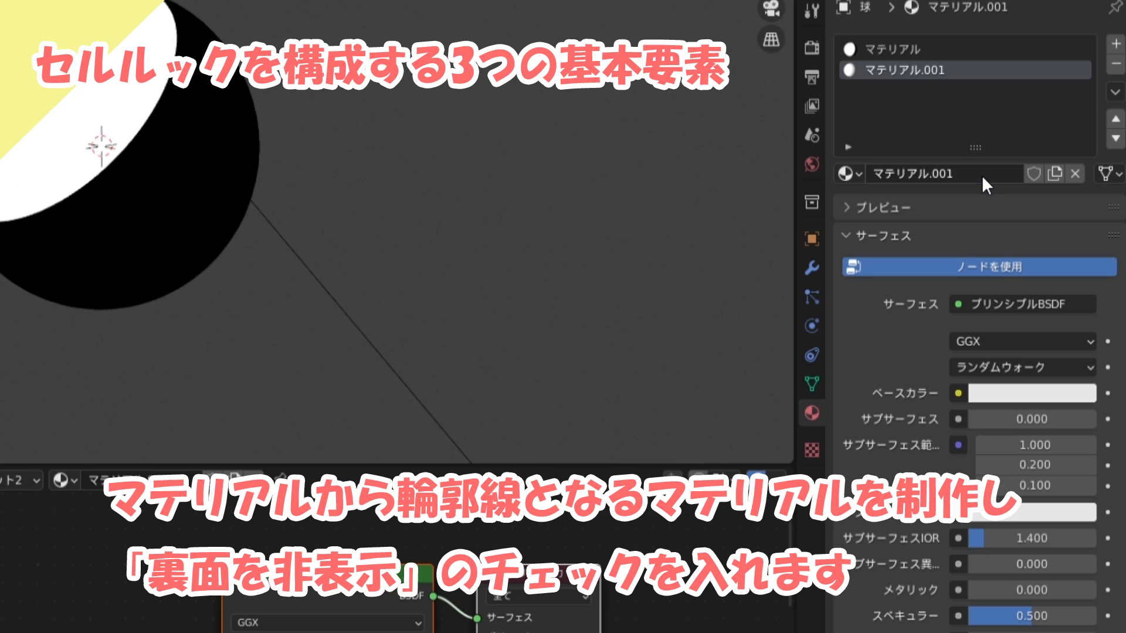
{"action": "double_click", "coordinate": [953, 173]}
{"action": "type", "text": "りんかくせん"}
{"action": "key", "text": "space"}
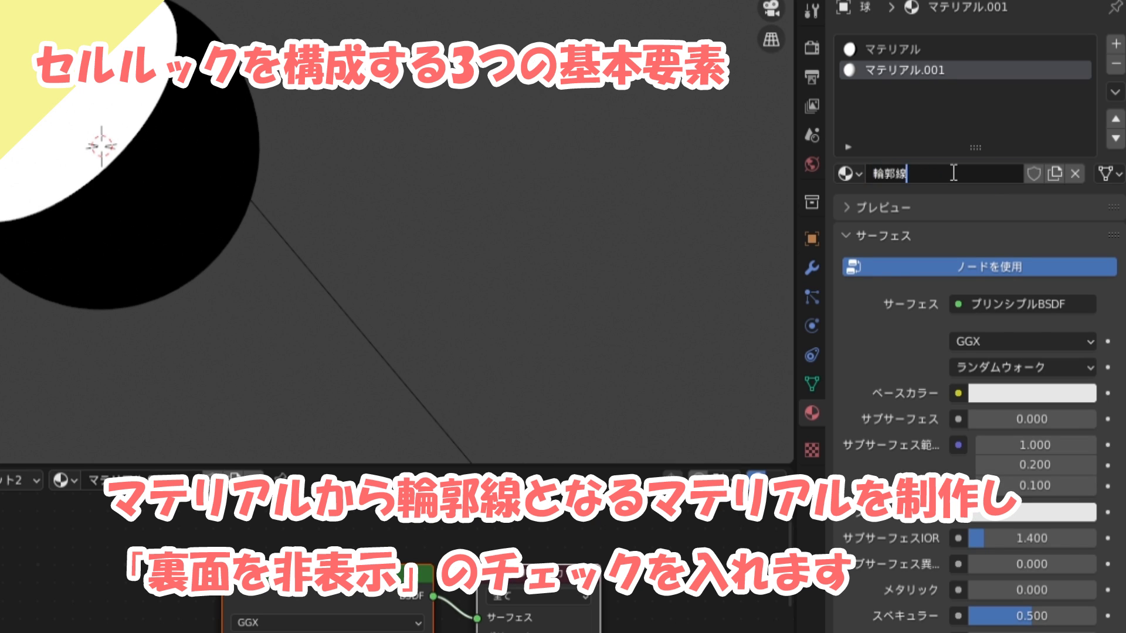
{"action": "key", "text": "Return"}
{"action": "key", "text": "Return"}
{"action": "left_click", "coordinate": [879, 235]}
{"action": "left_click", "coordinate": [867, 291]}
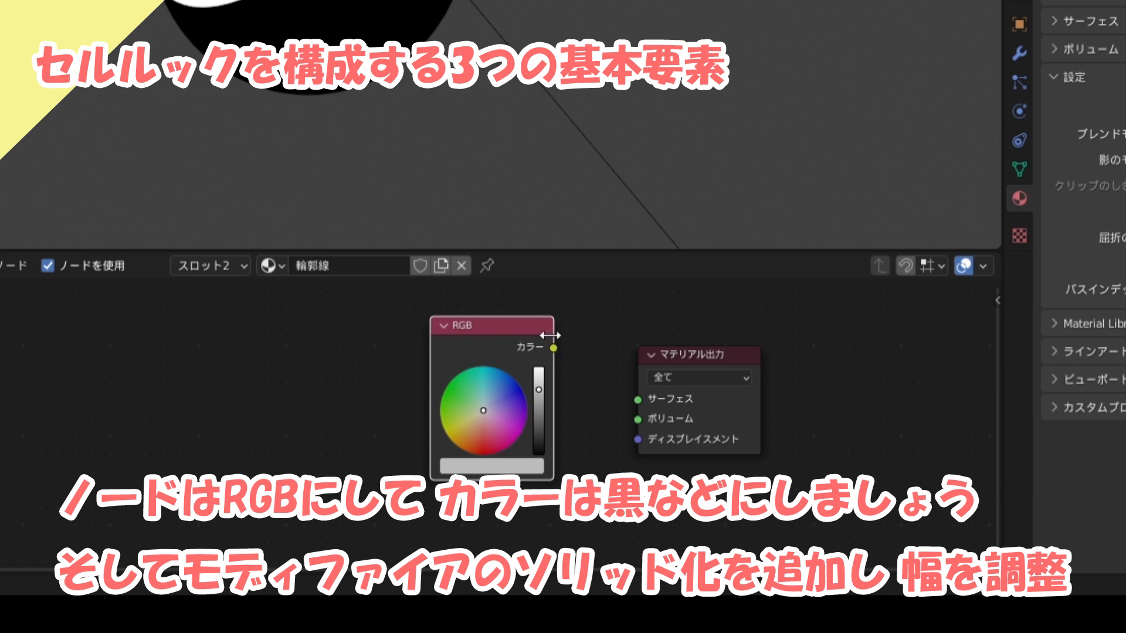
{"action": "left_click_drag", "start_coordinate": [553, 348], "coordinate": [638, 399]}
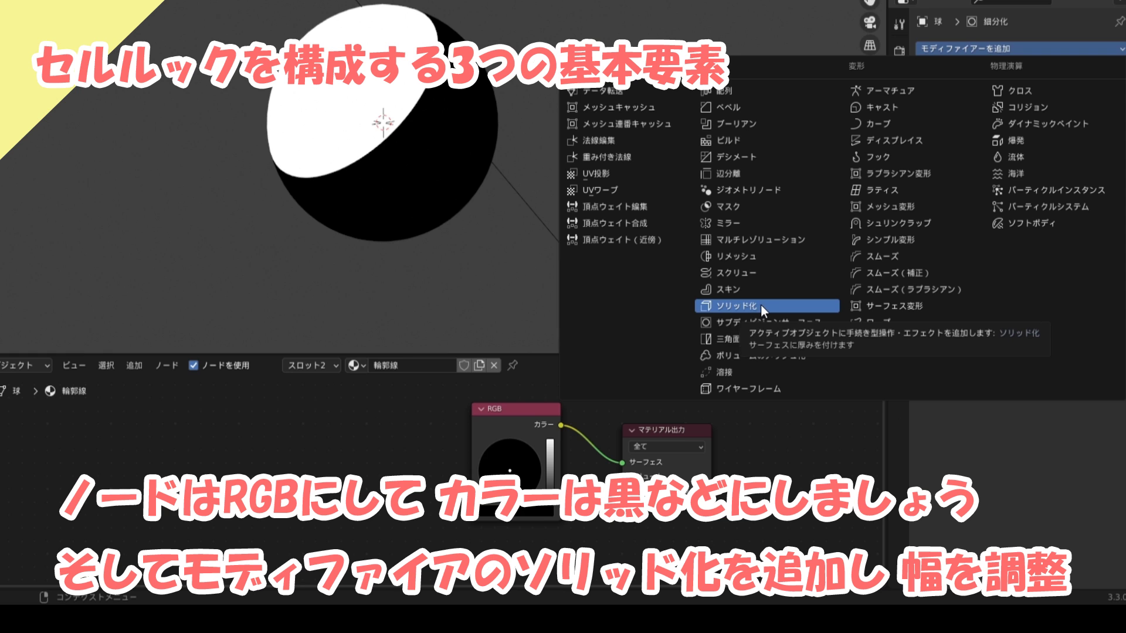
Add a Solidify modifier with flipped normals, material offset 1 and adjusted thickness, previewed rendered
{"action": "left_click", "coordinate": [761, 305]}
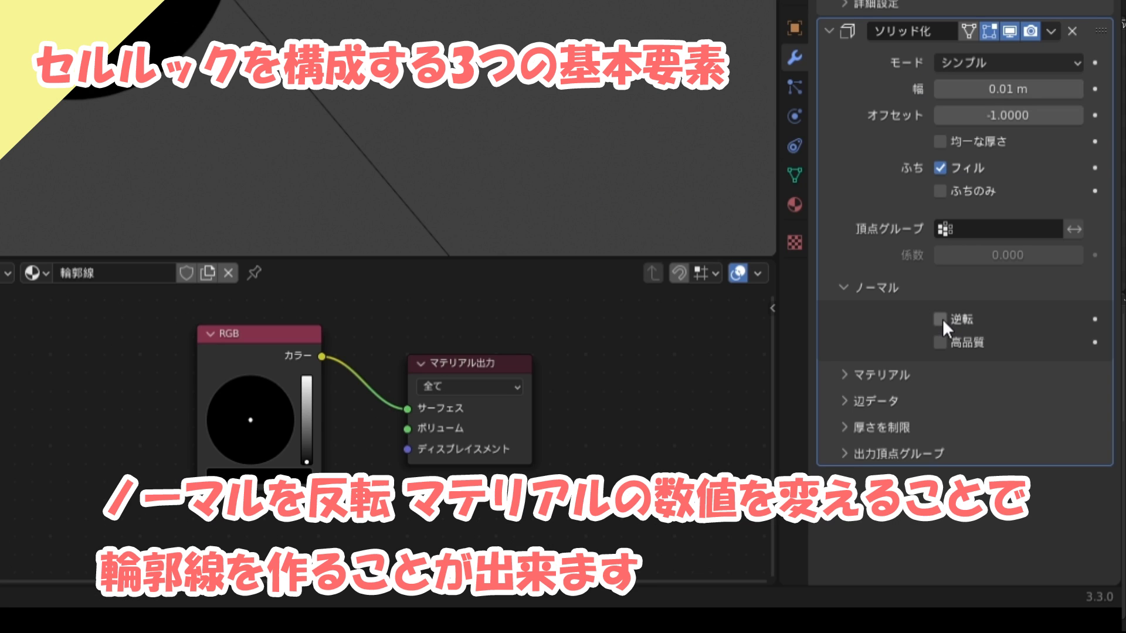
{"action": "left_click", "coordinate": [940, 319]}
{"action": "left_click", "coordinate": [1008, 374]}
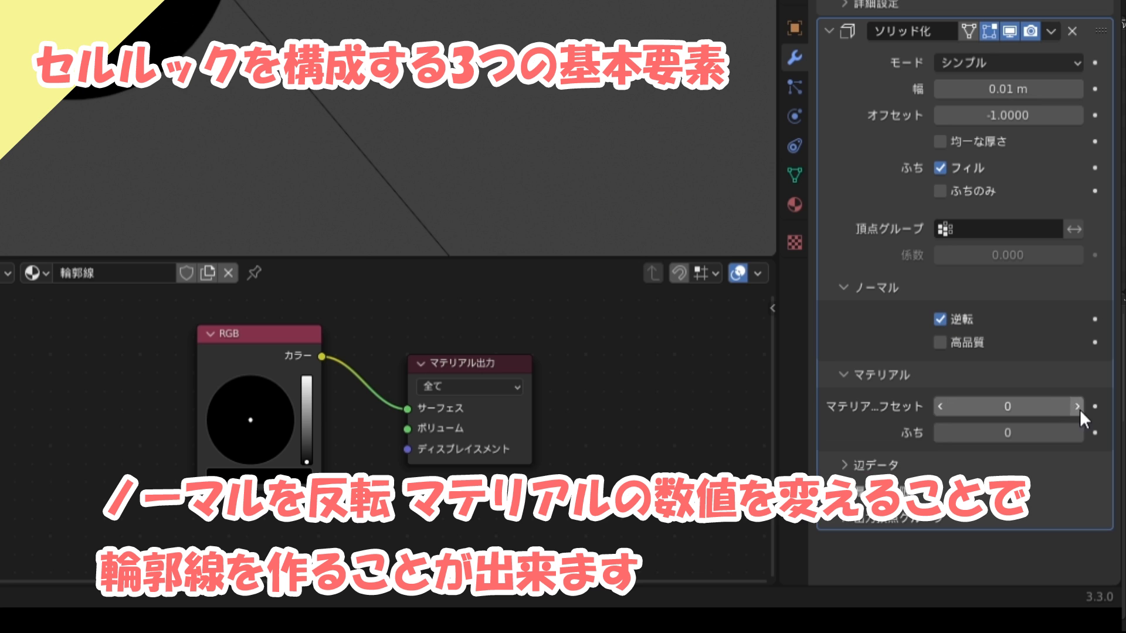
{"action": "left_click", "coordinate": [1076, 407]}
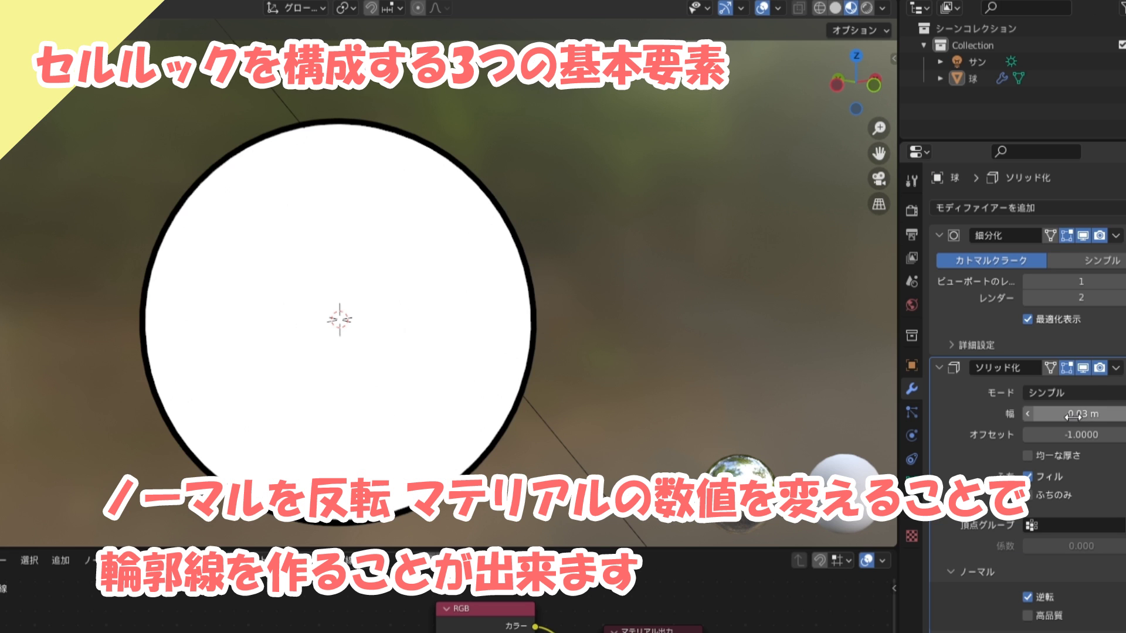
{"action": "mouse_move", "coordinate": [1081, 414]}
{"action": "left_mouse_down"}
{"action": "mouse_move", "coordinate": [1102, 413]}
{"action": "mouse_move", "coordinate": [1067, 414]}
{"action": "left_mouse_up"}
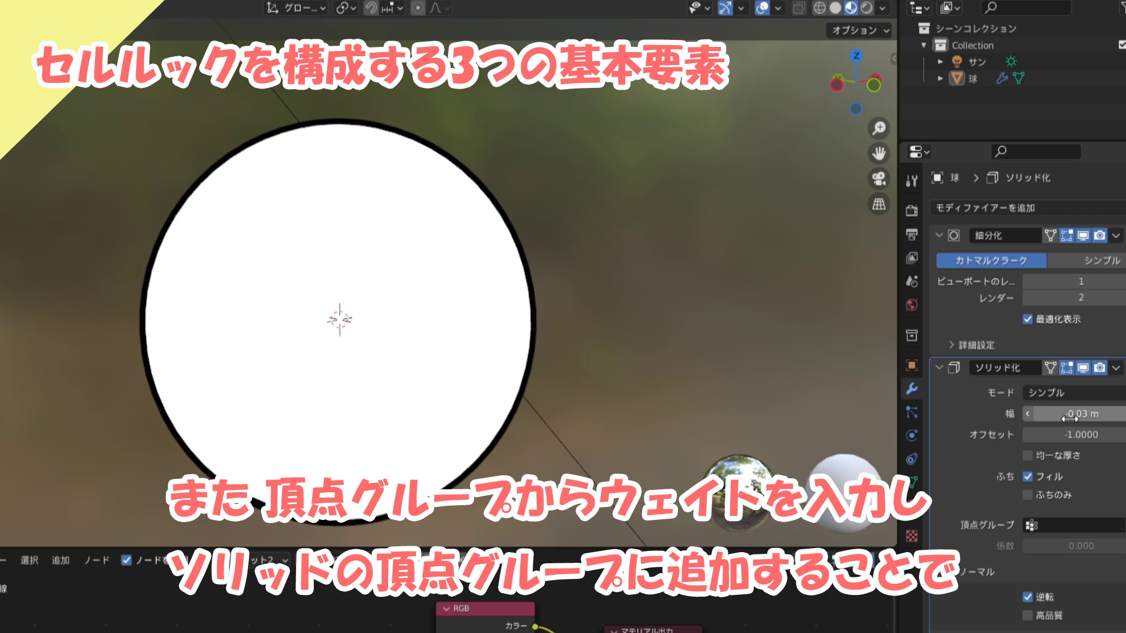
{"action": "left_click", "coordinate": [865, 8]}
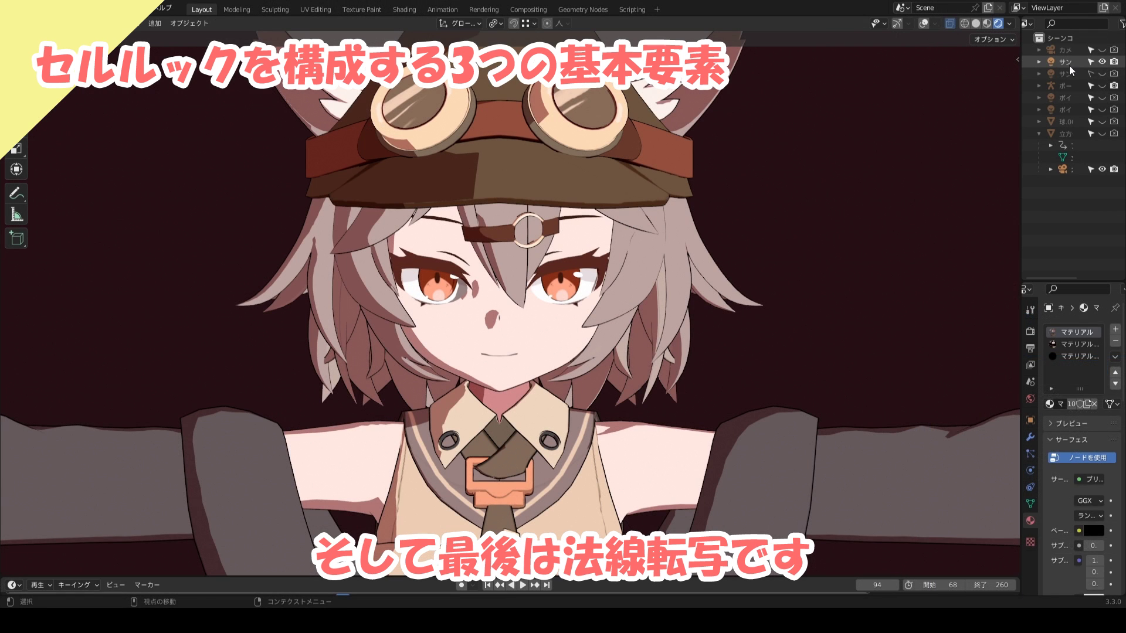
Rotate the sun light to a new angle and Shade Smooth the dome-shaped head sphere
{"action": "key", "text": "r"}
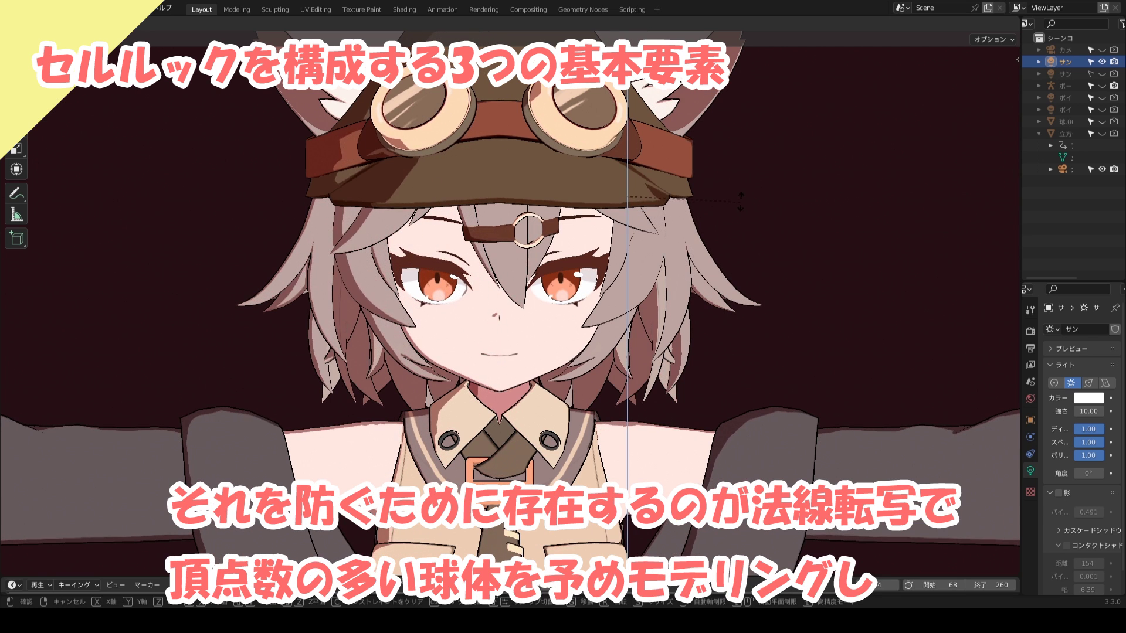
{"action": "left_click", "coordinate": [754, 231]}
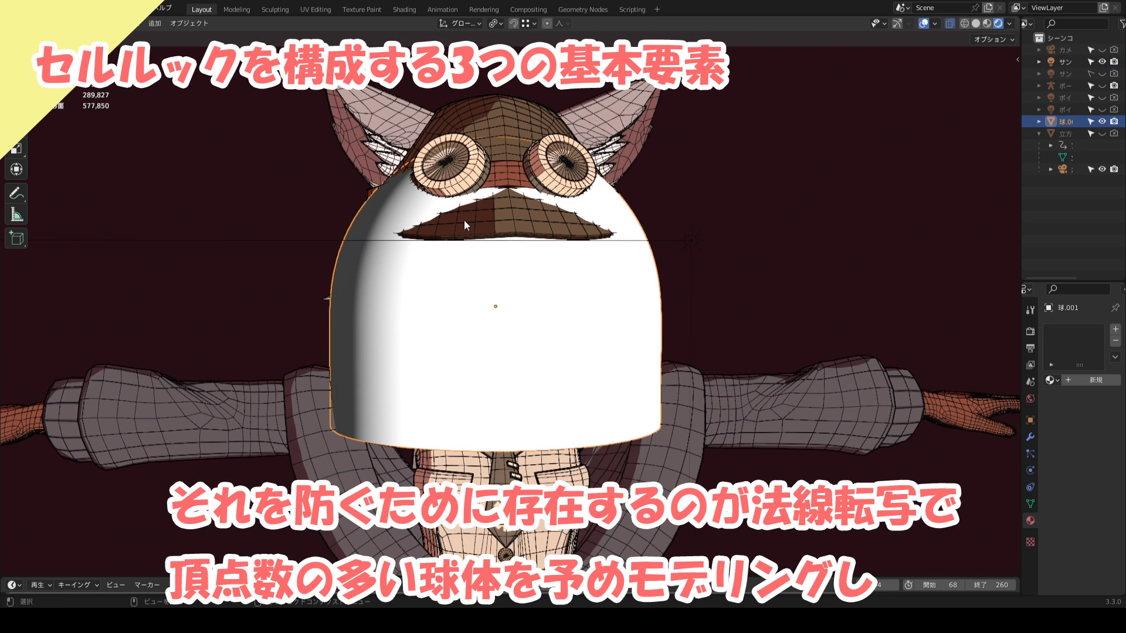
{"action": "right_click", "coordinate": [592, 296]}
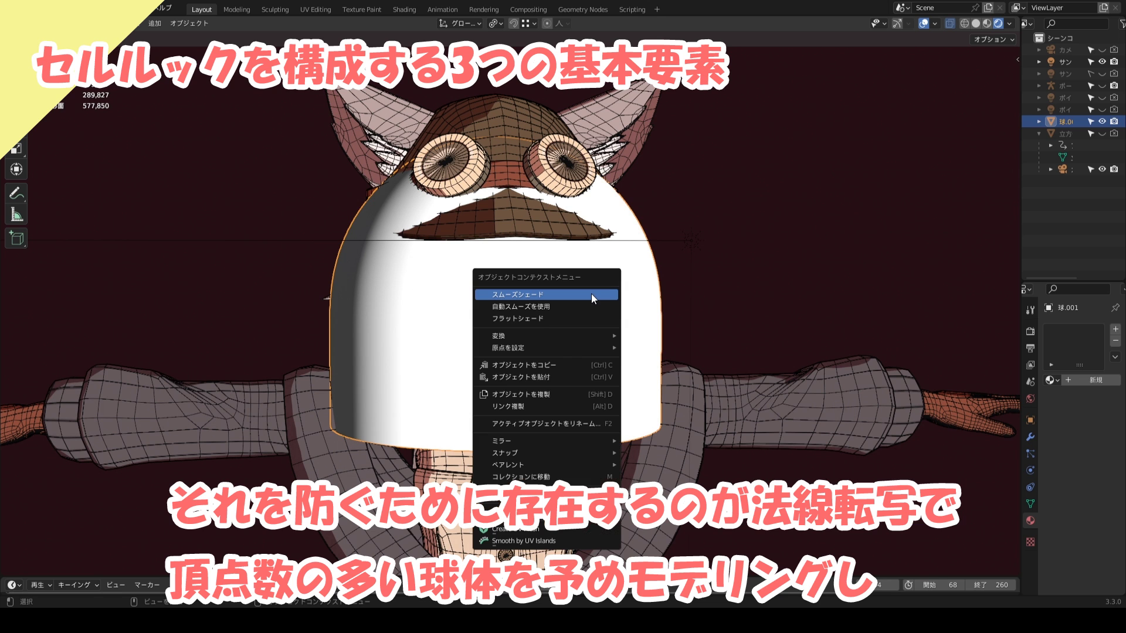
{"action": "left_click", "coordinate": [591, 294]}
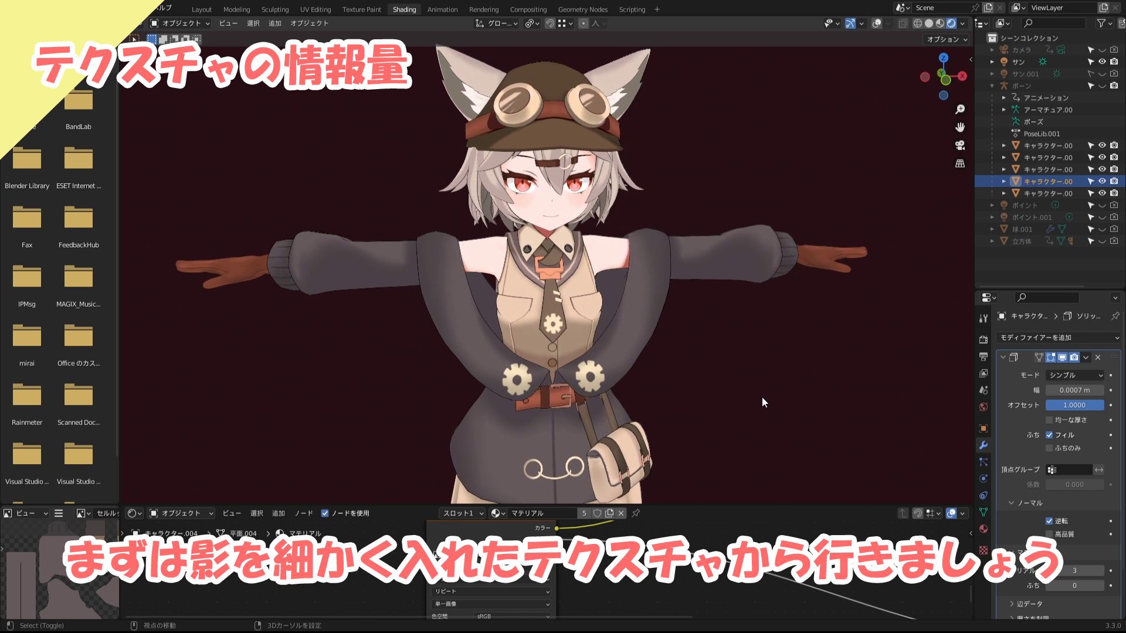
Orbit, pan and zoom around the character to inspect its torso and gears
{"action": "mouse_move", "coordinate": [761, 396]}
{"action": "middle_mouse_down"}
{"action": "mouse_move", "coordinate": [734, 395]}
{"action": "mouse_move", "coordinate": [720, 378]}
{"action": "mouse_move", "coordinate": [765, 361]}
{"action": "mouse_move", "coordinate": [799, 398]}
{"action": "mouse_move", "coordinate": [747, 406]}
{"action": "mouse_move", "coordinate": [726, 394]}
{"action": "mouse_move", "coordinate": [733, 371]}
{"action": "mouse_move", "coordinate": [776, 364]}
{"action": "mouse_move", "coordinate": [791, 383]}
{"action": "middle_mouse_up"}
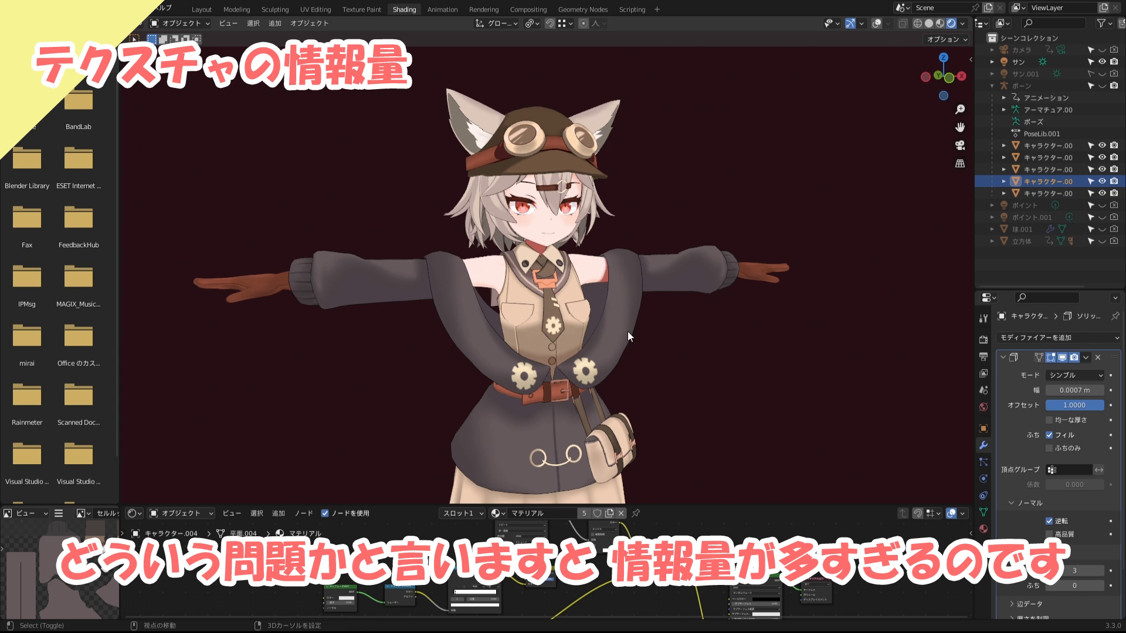
{"action": "mouse_move", "coordinate": [628, 331]}
{"action": "middle_mouse_down", "text": "shift"}
{"action": "mouse_move", "coordinate": [645, 361]}
{"action": "mouse_move", "coordinate": [628, 344]}
{"action": "mouse_move", "coordinate": [667, 343]}
{"action": "mouse_move", "coordinate": [620, 367]}
{"action": "mouse_move", "coordinate": [572, 343]}
{"action": "mouse_move", "coordinate": [643, 328]}
{"action": "mouse_move", "coordinate": [659, 339]}
{"action": "mouse_move", "coordinate": [653, 350]}
{"action": "middle_mouse_up", "text": "shift"}
{"action": "scroll", "coordinate": [644, 354], "scroll_direction": "up", "scroll_amount": 4}
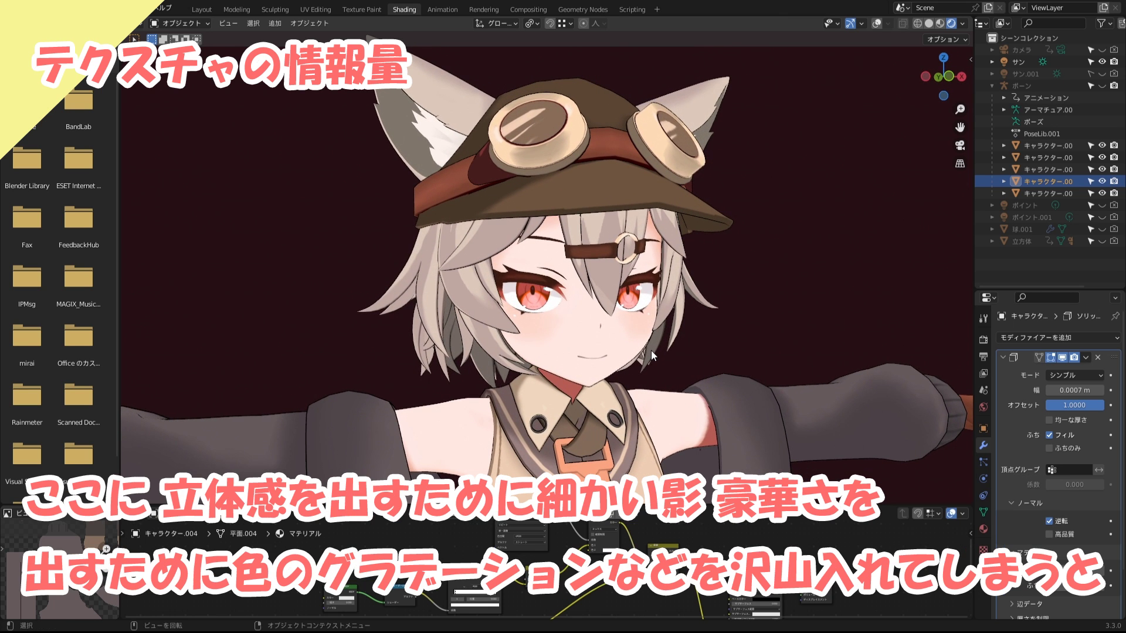
{"action": "scroll", "coordinate": [651, 350], "scroll_direction": "down", "scroll_amount": 1}
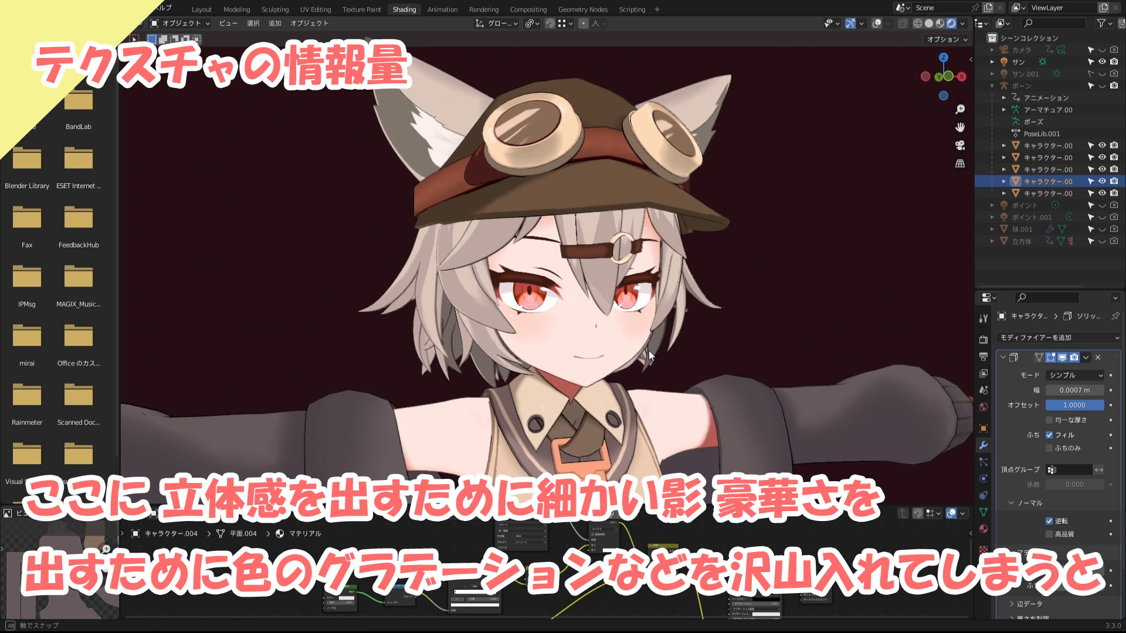
{"action": "scroll", "coordinate": [648, 350], "scroll_direction": "down", "scroll_amount": 1}
{"action": "scroll", "coordinate": [641, 349], "scroll_direction": "down", "scroll_amount": 1}
{"action": "scroll", "coordinate": [643, 360], "scroll_direction": "down", "scroll_amount": 1}
{"action": "middle_click_drag", "start_coordinate": [644, 350], "coordinate": [638, 275], "text": "shift"}
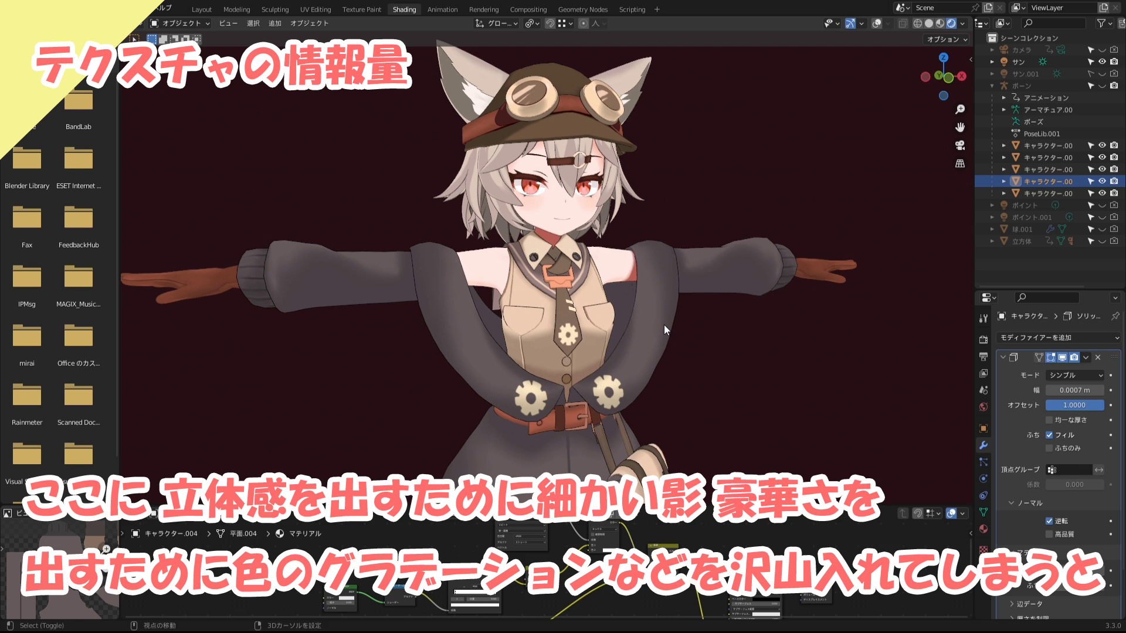
{"action": "middle_click_drag", "start_coordinate": [664, 325], "coordinate": [673, 333], "text": "shift"}
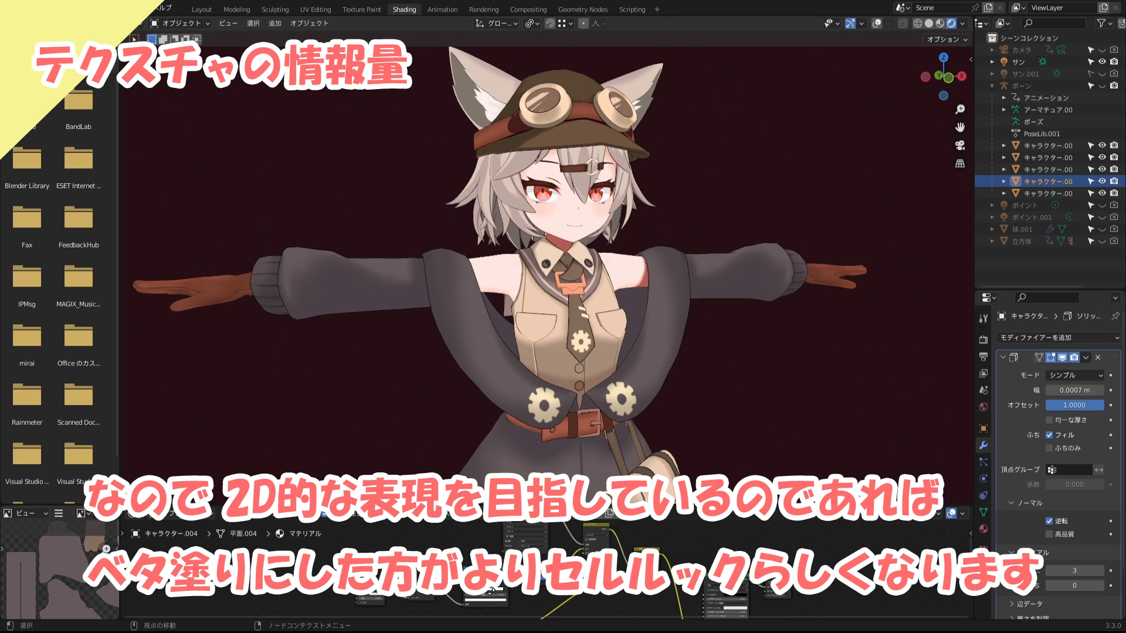
Deselect the character, frame its face in close-up, then pull back to the upper body
{"action": "left_click", "coordinate": [779, 390]}
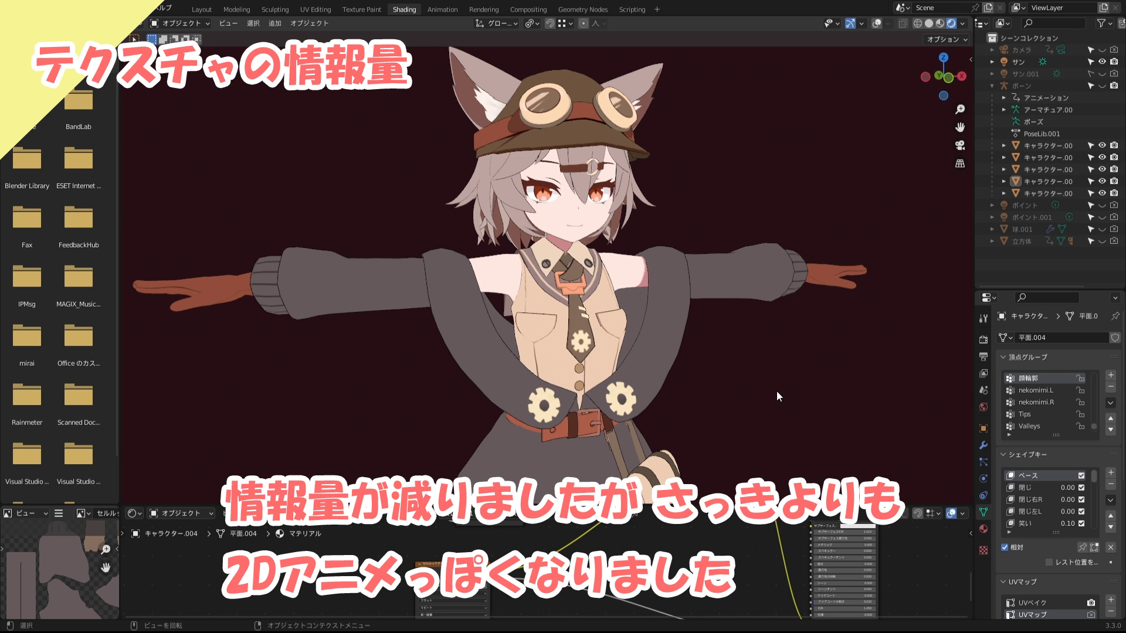
{"action": "middle_click_drag", "start_coordinate": [714, 318], "coordinate": [726, 398], "text": "shift"}
{"action": "scroll", "coordinate": [723, 370], "scroll_direction": "up", "scroll_amount": 2}
{"action": "scroll", "coordinate": [719, 347], "scroll_direction": "up", "scroll_amount": 2}
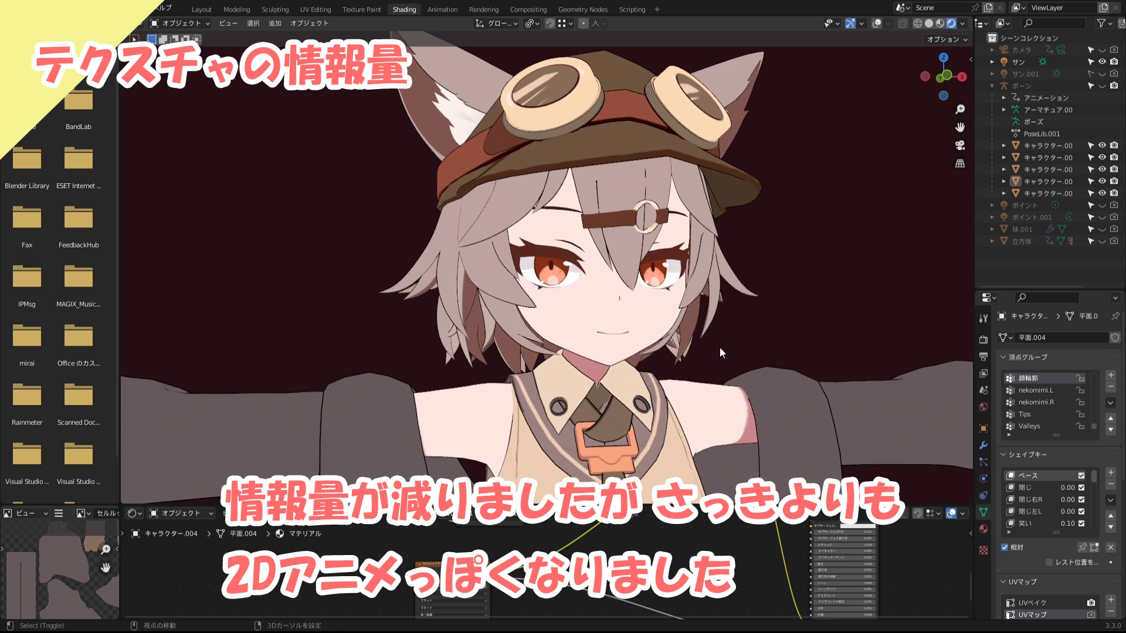
{"action": "mouse_move", "coordinate": [719, 347]}
{"action": "middle_mouse_down"}
{"action": "mouse_move", "coordinate": [746, 386]}
{"action": "mouse_move", "coordinate": [714, 377]}
{"action": "mouse_move", "coordinate": [717, 360]}
{"action": "mouse_move", "coordinate": [762, 357]}
{"action": "mouse_move", "coordinate": [777, 385]}
{"action": "mouse_move", "coordinate": [766, 399]}
{"action": "mouse_move", "coordinate": [713, 400]}
{"action": "mouse_move", "coordinate": [698, 387]}
{"action": "mouse_move", "coordinate": [704, 372]}
{"action": "mouse_move", "coordinate": [755, 365]}
{"action": "mouse_move", "coordinate": [766, 378]}
{"action": "middle_mouse_up"}
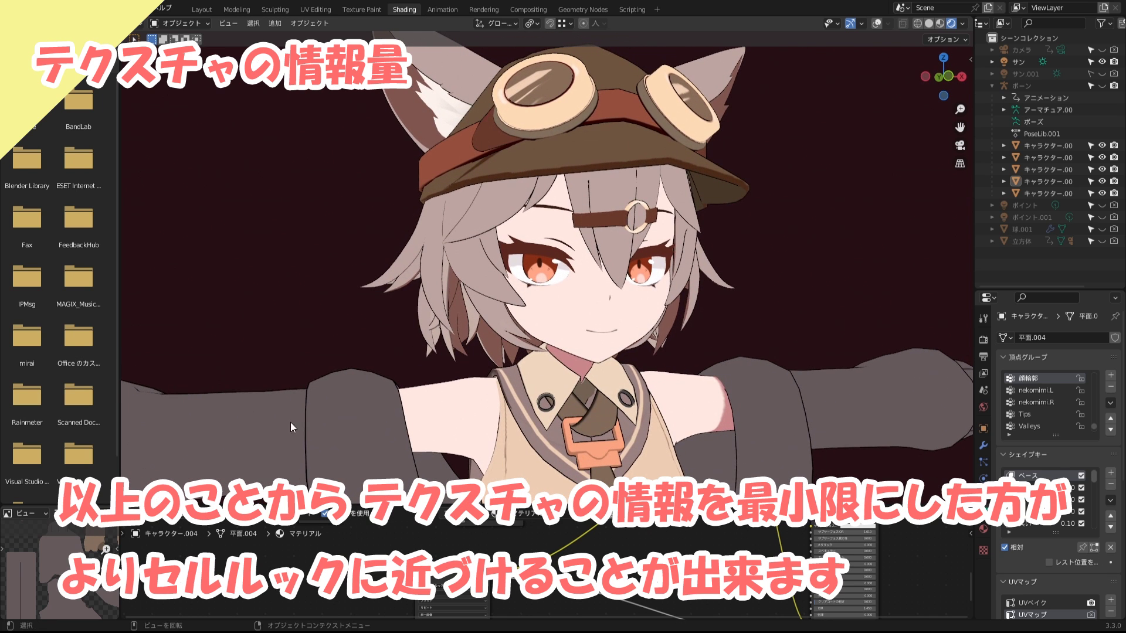
{"action": "scroll", "coordinate": [516, 413], "scroll_direction": "down", "scroll_amount": 5}
{"action": "scroll", "coordinate": [531, 437], "scroll_direction": "down", "scroll_amount": 2}
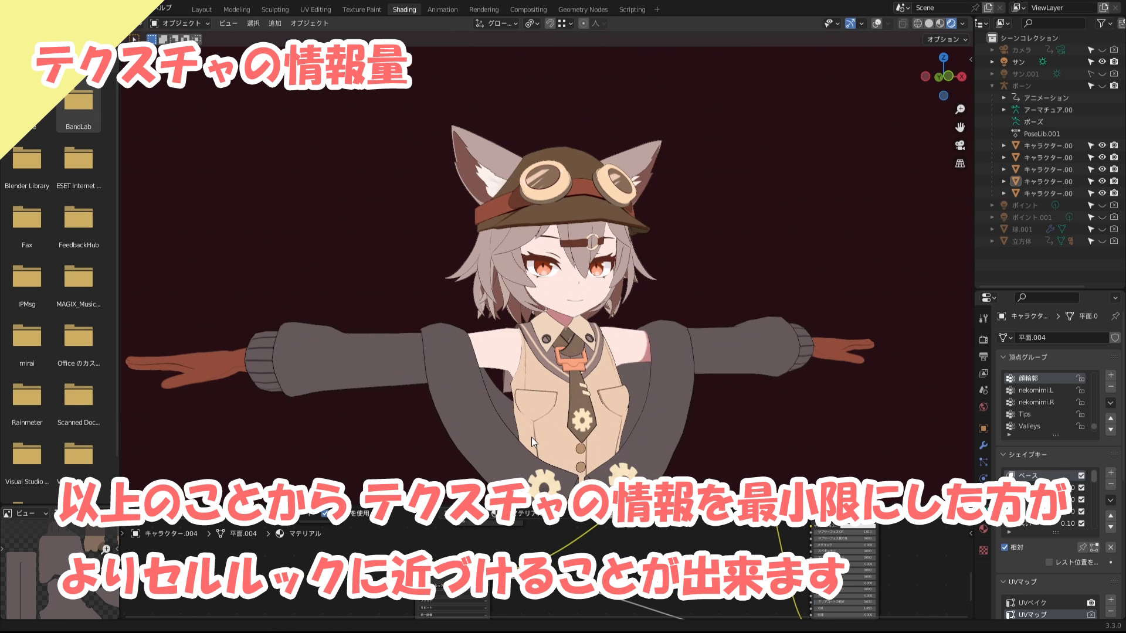
{"action": "middle_click_drag", "start_coordinate": [531, 437], "coordinate": [534, 407]}
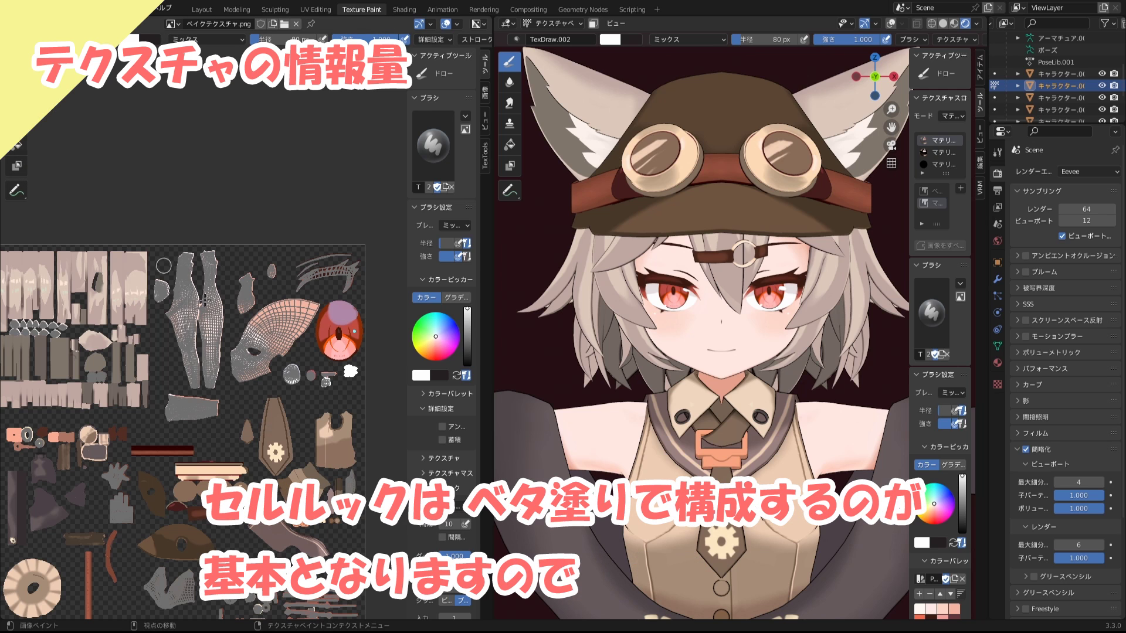
With the Fill tool, flatten the face skin island to light pink
{"action": "scroll", "coordinate": [276, 376], "scroll_direction": "up", "scroll_amount": 3}
{"action": "scroll", "coordinate": [263, 375], "scroll_direction": "up", "scroll_amount": 2}
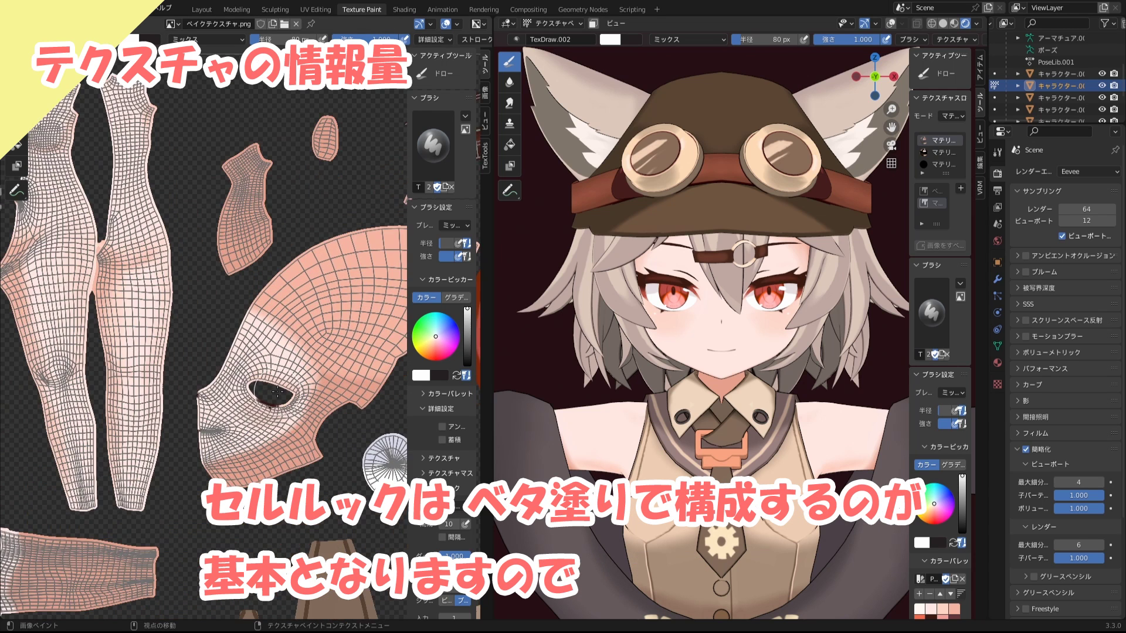
{"action": "scroll", "coordinate": [252, 374], "scroll_direction": "up", "scroll_amount": 1}
{"action": "scroll", "coordinate": [244, 373], "scroll_direction": "up", "scroll_amount": 1}
{"action": "scroll", "coordinate": [245, 374], "scroll_direction": "up", "scroll_amount": 2}
{"action": "scroll", "coordinate": [244, 373], "scroll_direction": "up", "scroll_amount": 1}
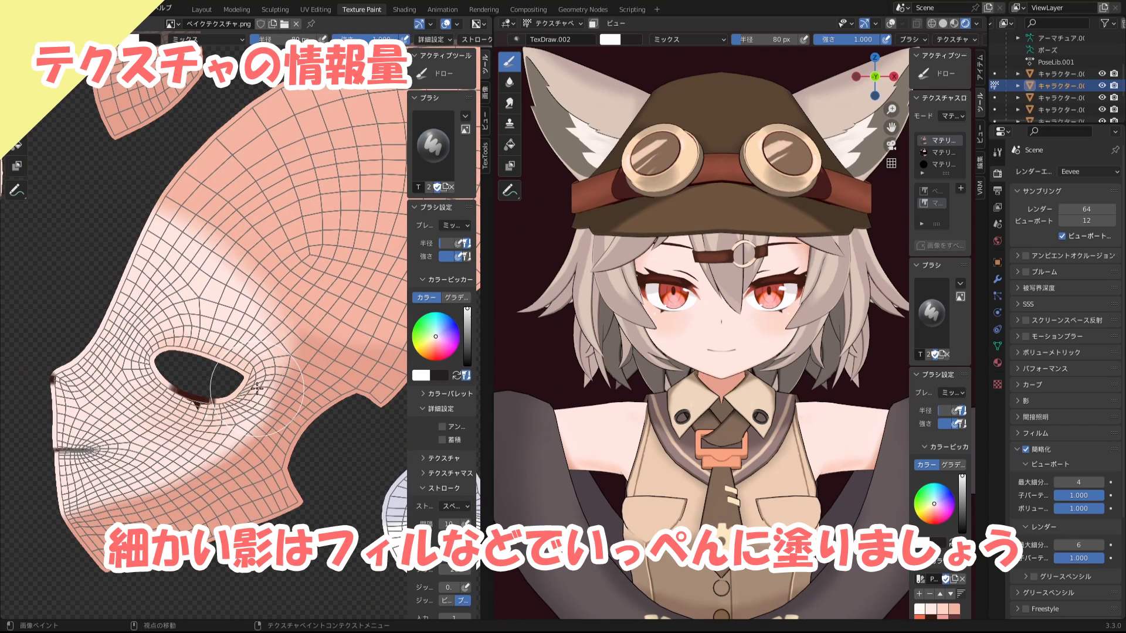
{"action": "middle_click_drag", "start_coordinate": [699, 385], "coordinate": [670, 372]}
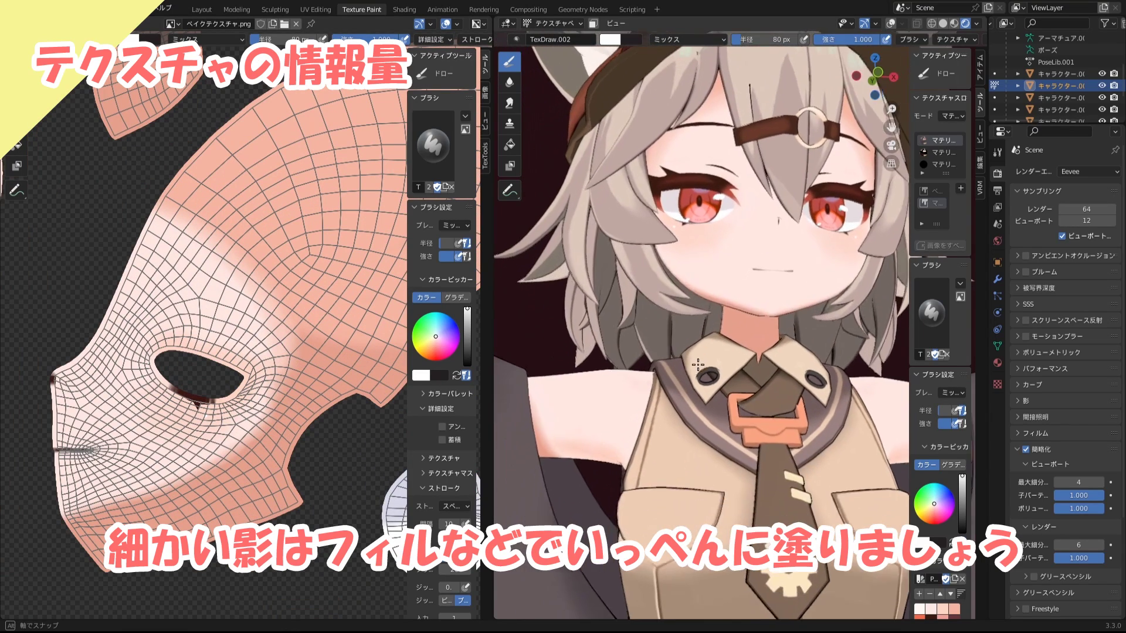
{"action": "left_click", "coordinate": [509, 145]}
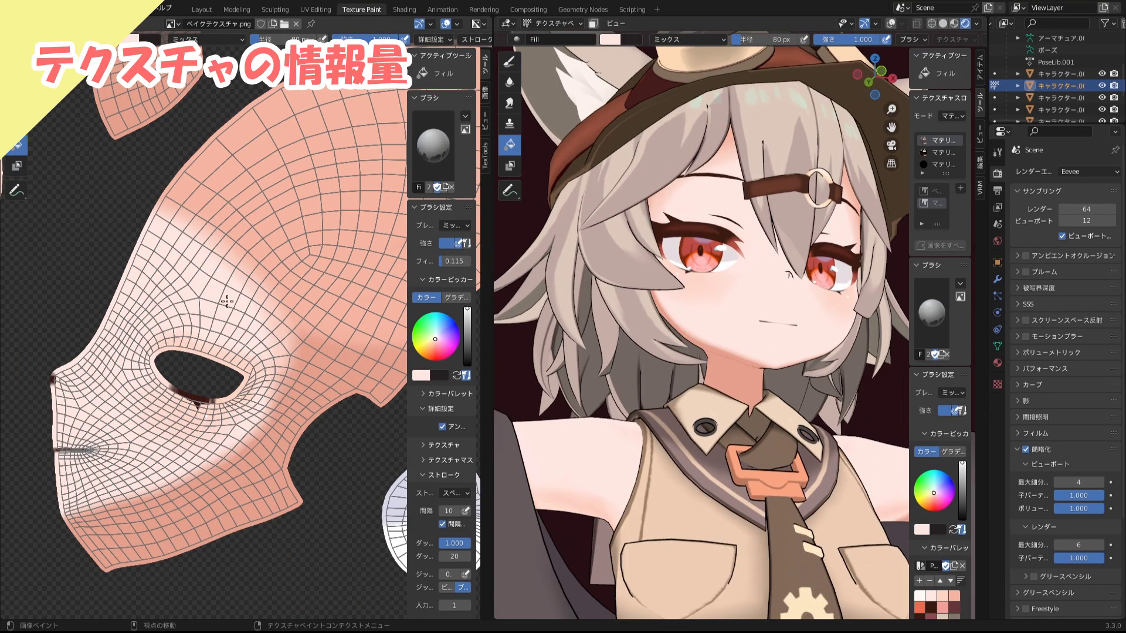
{"action": "left_click", "coordinate": [328, 330]}
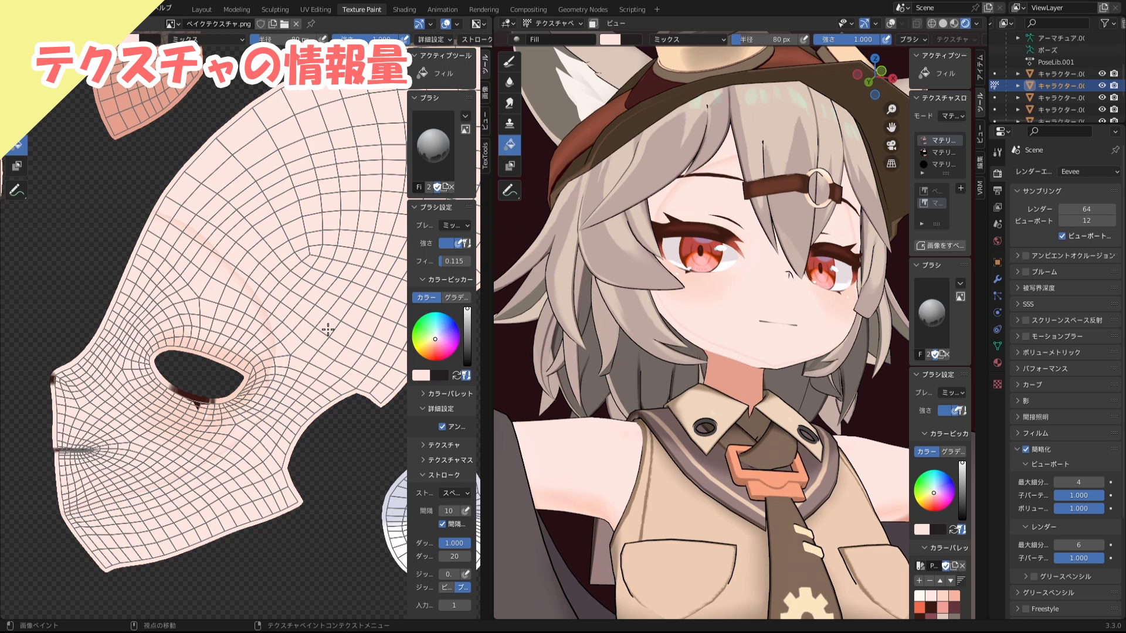
Fill the neck skin island with the same pale pink
{"action": "middle_click_drag", "start_coordinate": [832, 330], "coordinate": [832, 328]}
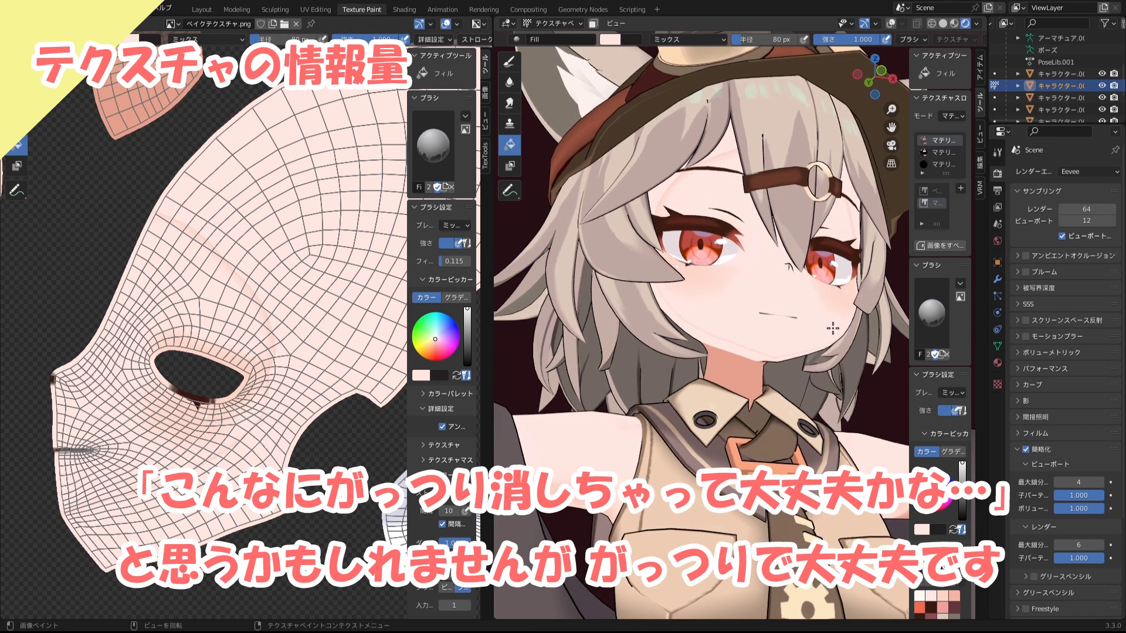
{"action": "middle_click_drag", "start_coordinate": [205, 265], "coordinate": [226, 258]}
{"action": "scroll", "coordinate": [241, 198], "scroll_direction": "up", "scroll_amount": 2}
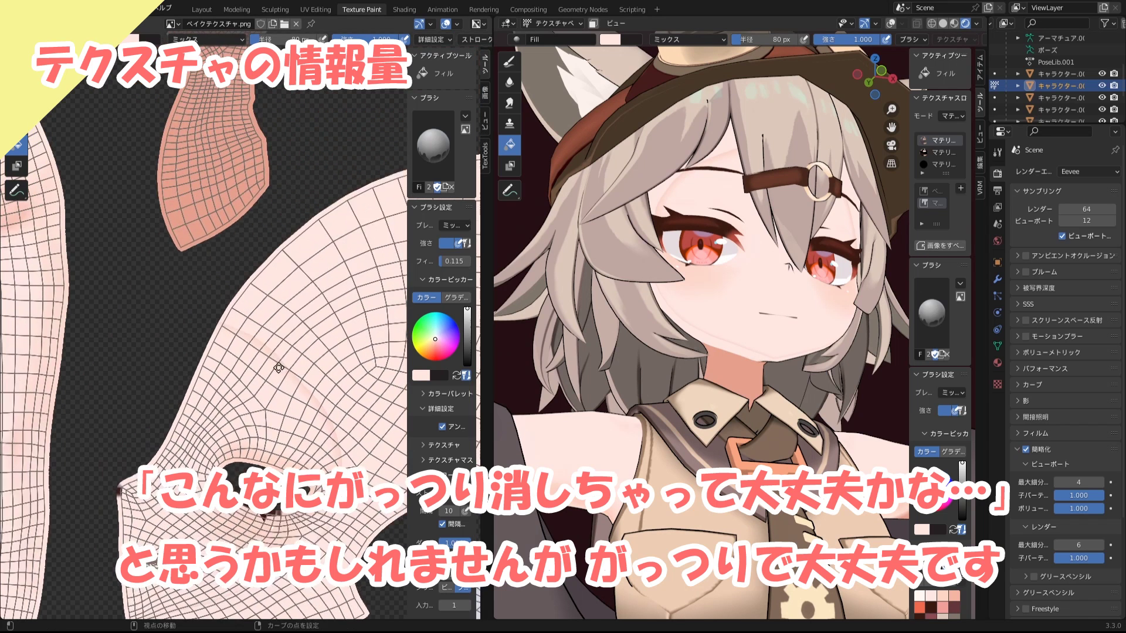
{"action": "left_click", "coordinate": [237, 191]}
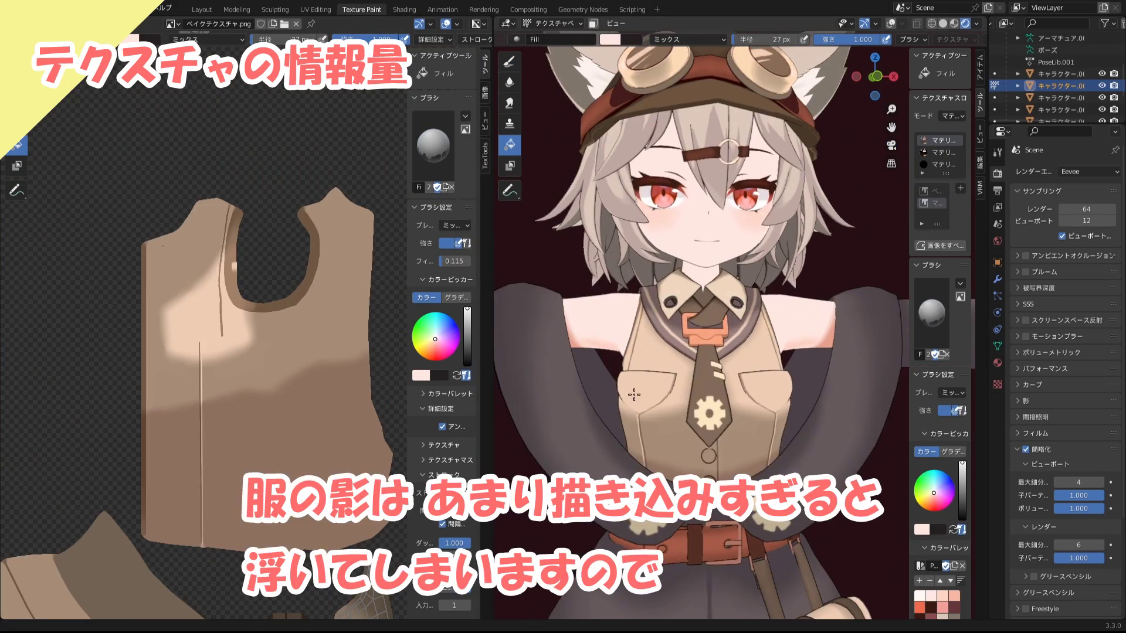
Sample peach and fill the shaded shirt area flat, returning to the Draw brush
{"action": "key", "text": "s"}
{"action": "left_click", "coordinate": [198, 303]}
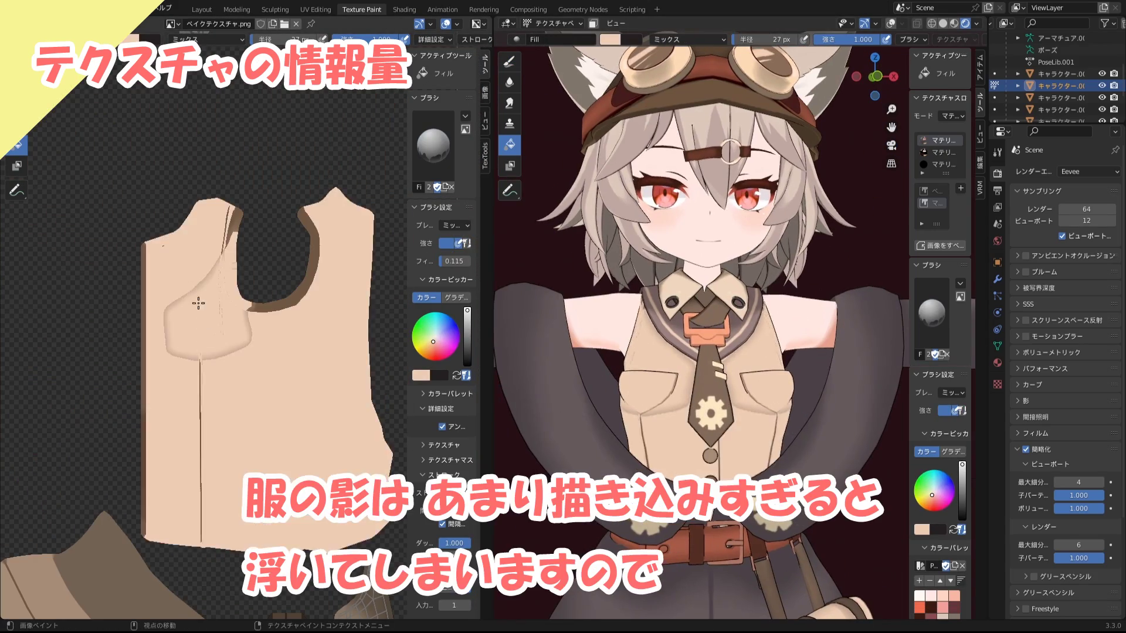
{"action": "key", "text": "d"}
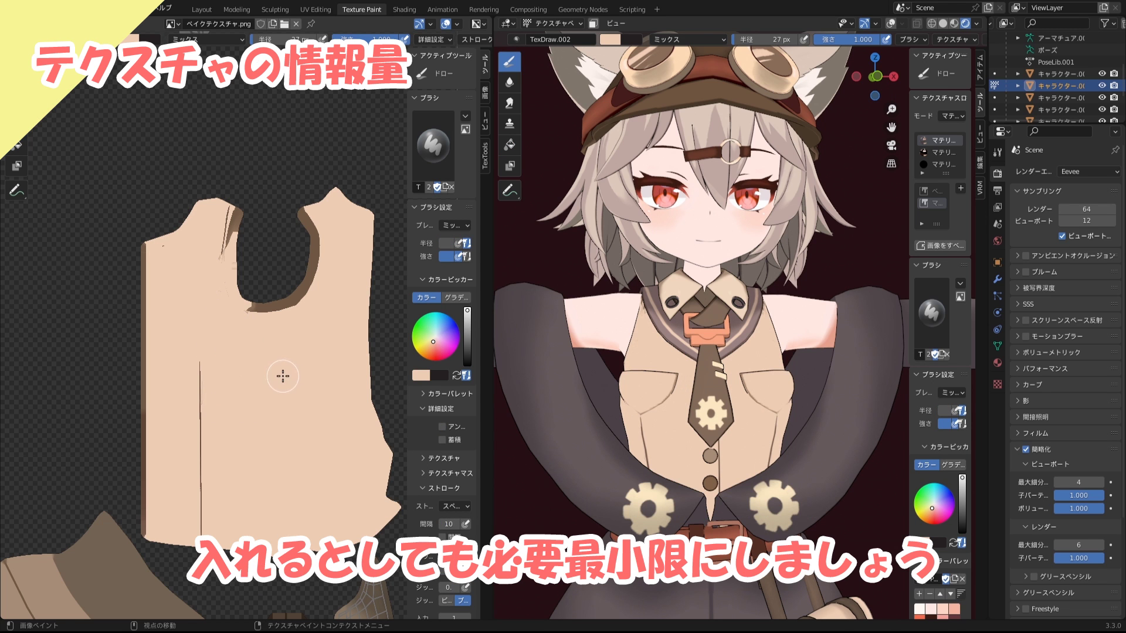
{"action": "scroll", "coordinate": [269, 428], "scroll_direction": "down", "scroll_amount": 2}
{"action": "scroll", "coordinate": [235, 446], "scroll_direction": "down", "scroll_amount": 2}
{"action": "scroll", "coordinate": [195, 471], "scroll_direction": "down", "scroll_amount": 2}
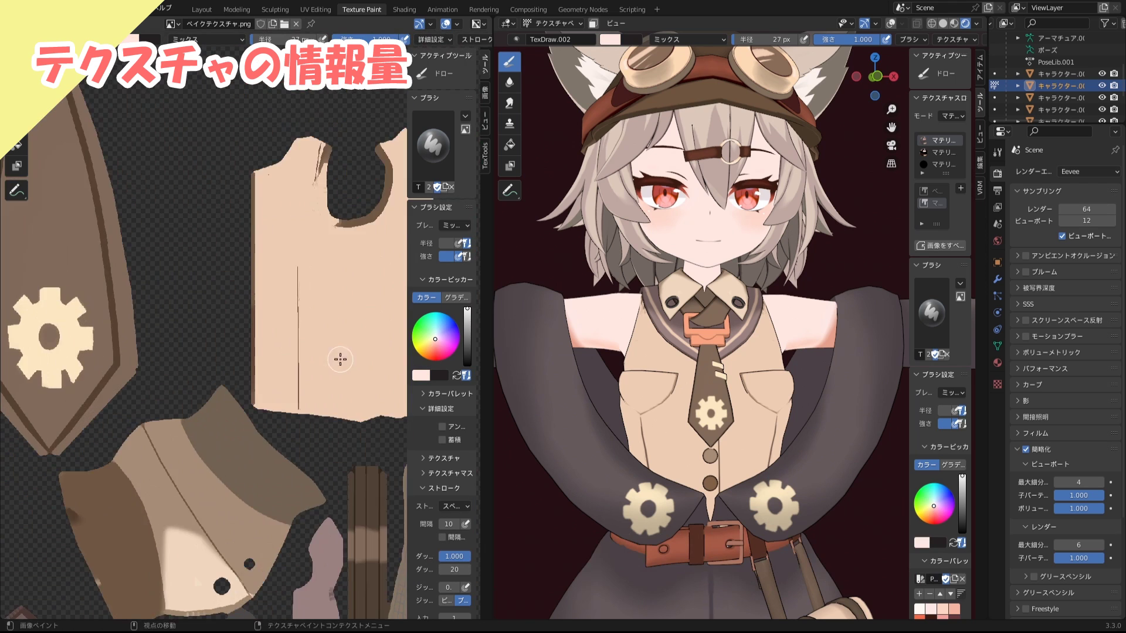
{"action": "scroll", "coordinate": [234, 422], "scroll_direction": "up", "scroll_amount": 2}
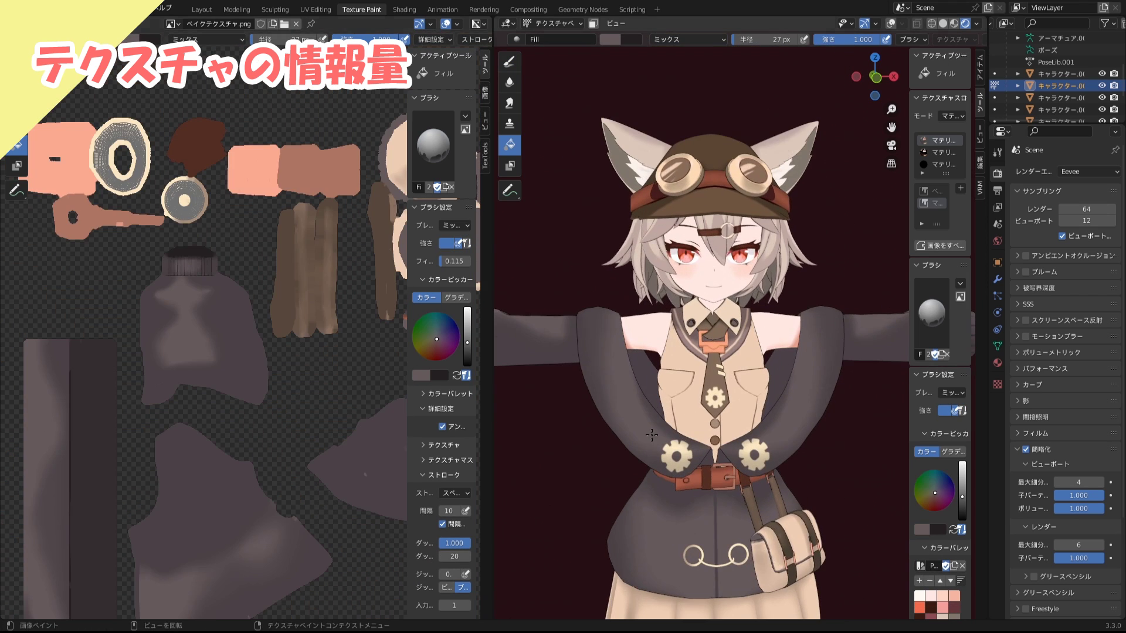
{"action": "middle_click_drag", "start_coordinate": [50, 520], "coordinate": [191, 416]}
{"action": "scroll", "coordinate": [146, 446], "scroll_direction": "up", "scroll_amount": 2}
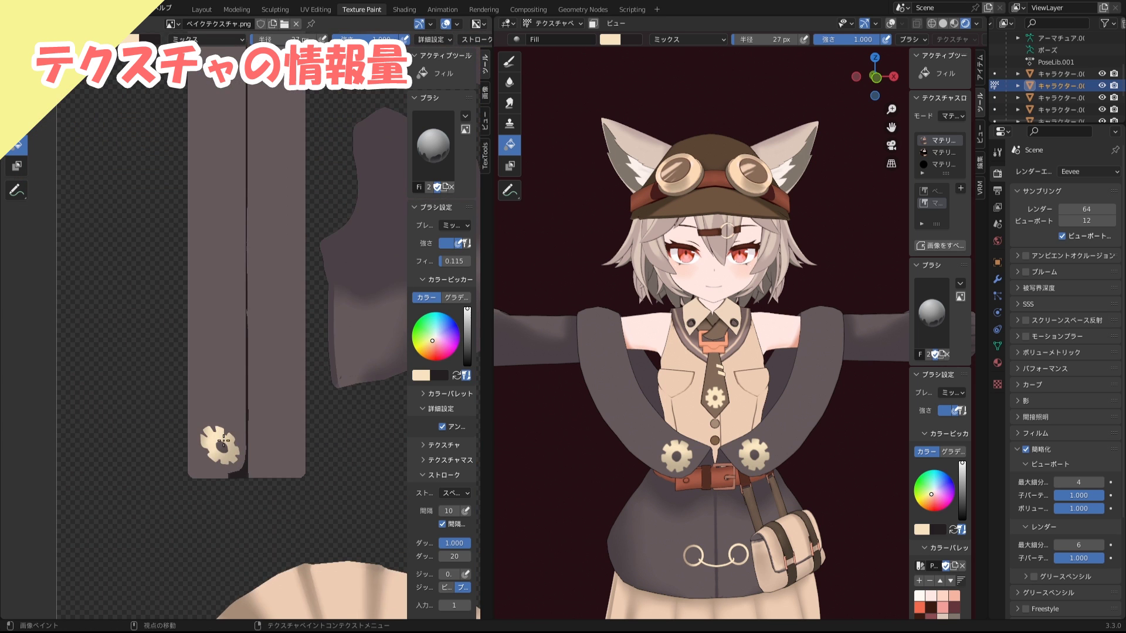
{"action": "scroll", "coordinate": [191, 415], "scroll_direction": "down", "scroll_amount": 2}
{"action": "middle_click_drag", "start_coordinate": [232, 238], "coordinate": [262, 252]}
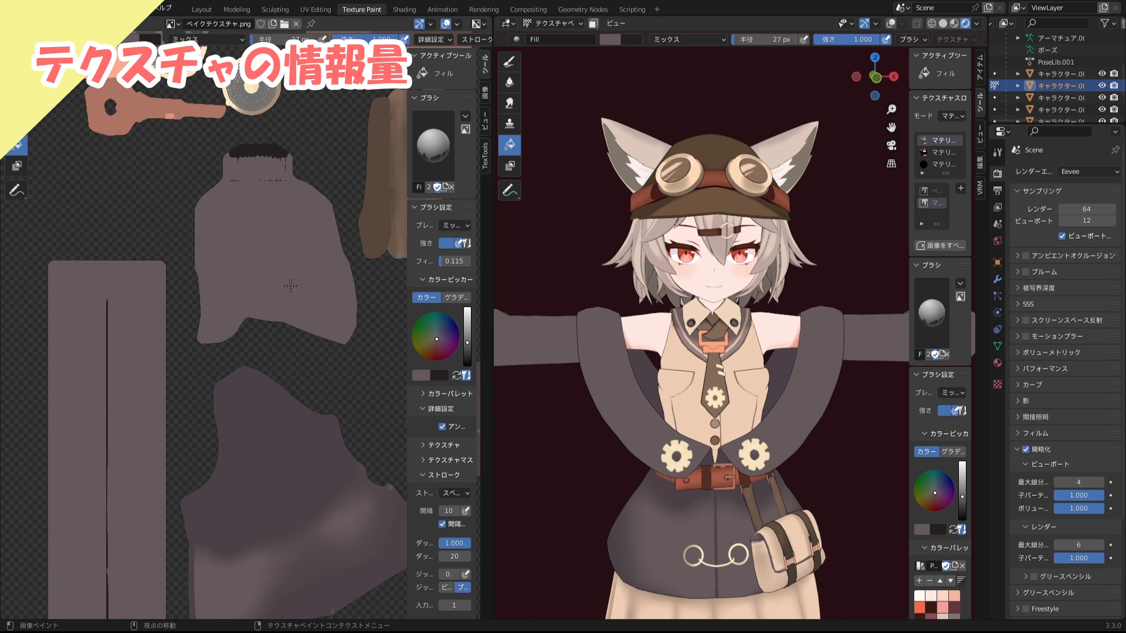
{"action": "scroll", "coordinate": [227, 441], "scroll_direction": "up", "scroll_amount": 2}
{"action": "key", "text": "s"}
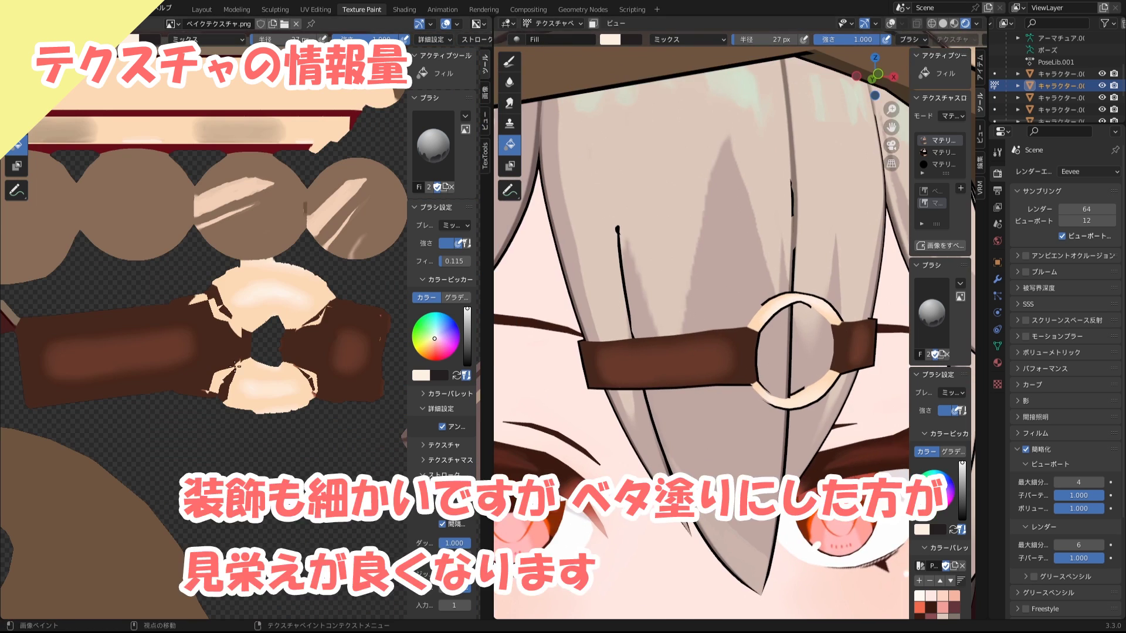
{"action": "left_click", "coordinate": [346, 346]}
{"action": "key", "text": "s"}
{"action": "left_click", "coordinate": [275, 293]}
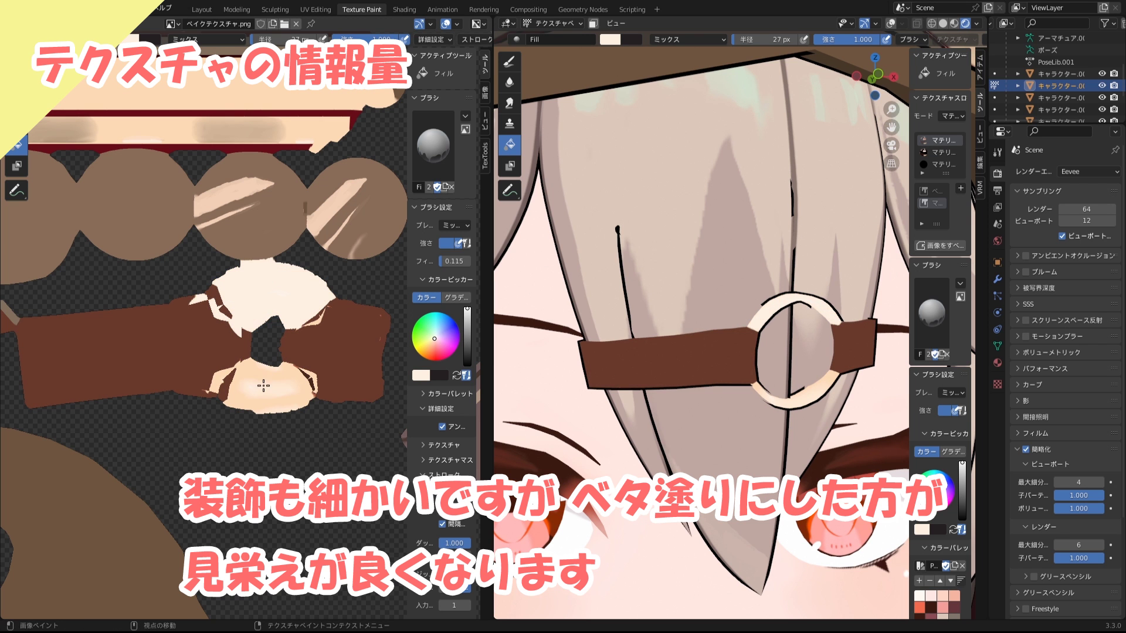
{"action": "left_click", "coordinate": [263, 374]}
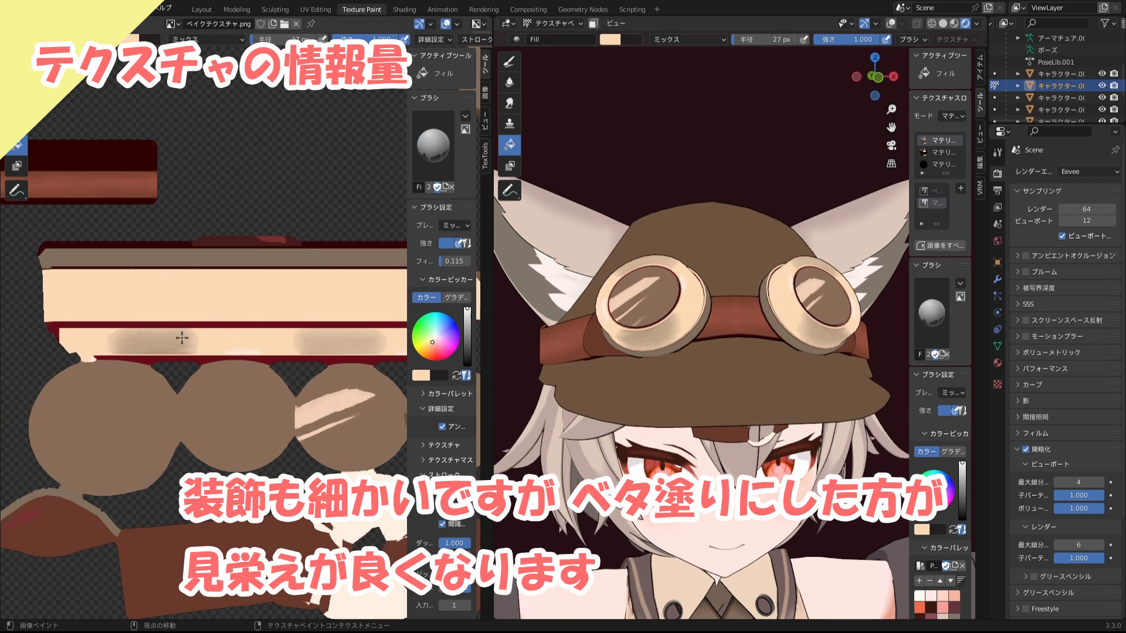
{"action": "left_click", "coordinate": [183, 337]}
{"action": "left_click", "coordinate": [297, 342]}
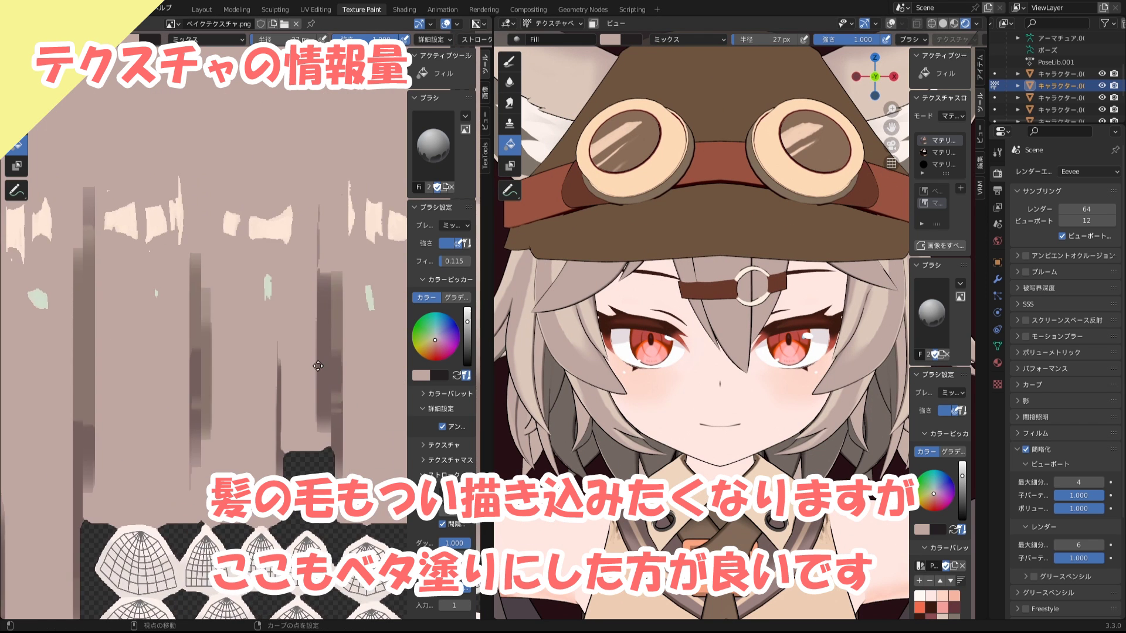
{"action": "scroll", "coordinate": [190, 350], "scroll_direction": "down", "scroll_amount": 2}
{"action": "scroll", "coordinate": [668, 350], "scroll_direction": "down", "scroll_amount": 2}
{"action": "scroll", "coordinate": [301, 359], "scroll_direction": "up", "scroll_amount": 3}
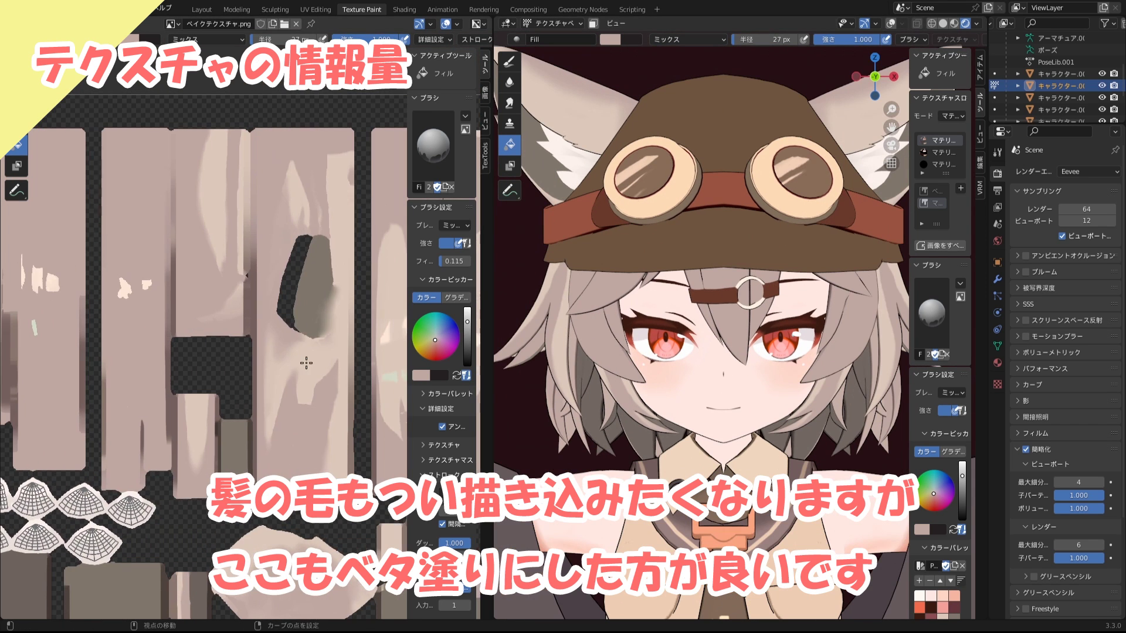
{"action": "scroll", "coordinate": [264, 381], "scroll_direction": "up", "scroll_amount": 2}
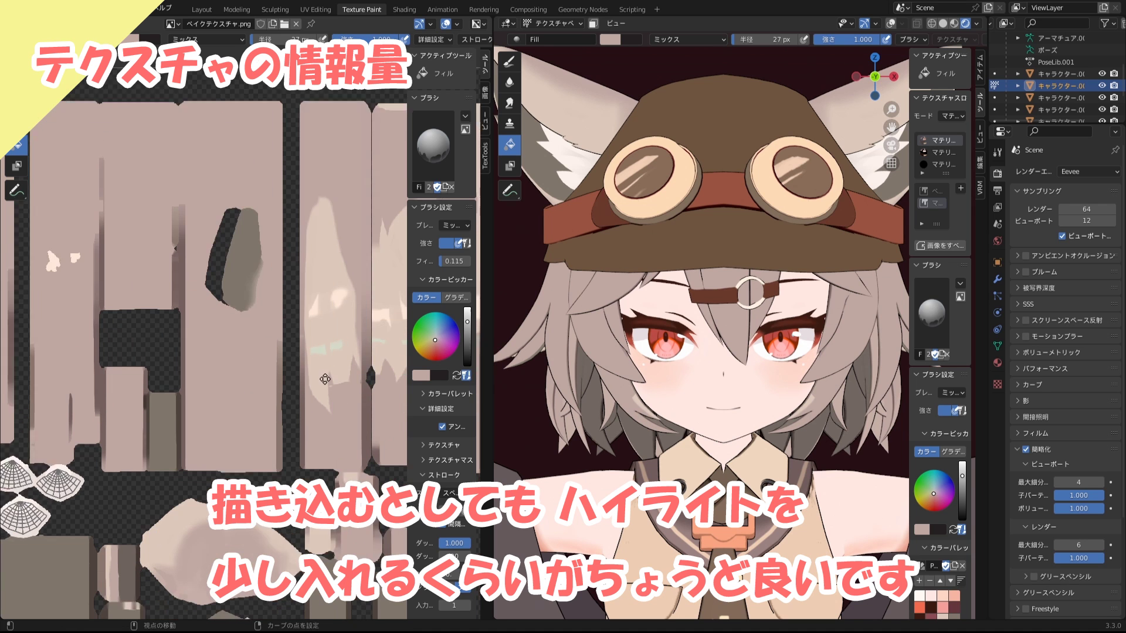
{"action": "scroll", "coordinate": [322, 373], "scroll_direction": "down", "scroll_amount": 1}
{"action": "scroll", "coordinate": [322, 373], "scroll_direction": "down", "scroll_amount": 2}
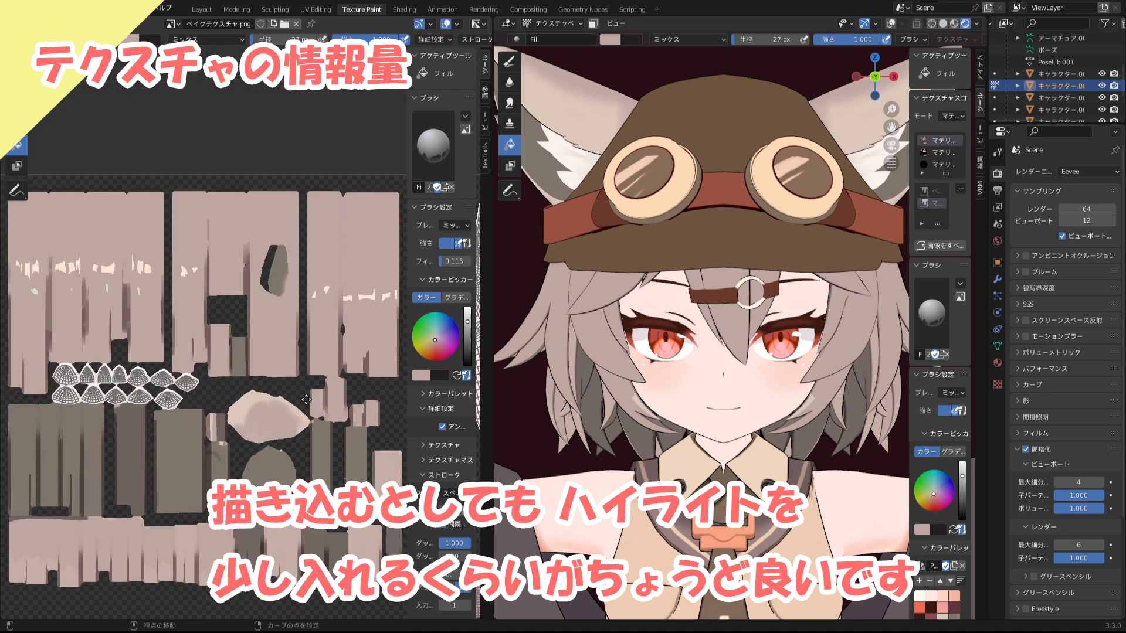
{"action": "scroll", "coordinate": [322, 373], "scroll_direction": "up", "scroll_amount": 1}
{"action": "scroll", "coordinate": [322, 372], "scroll_direction": "up", "scroll_amount": 1}
Sample beige and fill the brown shading band on the U-shaped island
{"action": "scroll", "coordinate": [322, 373], "scroll_direction": "down", "scroll_amount": 2}
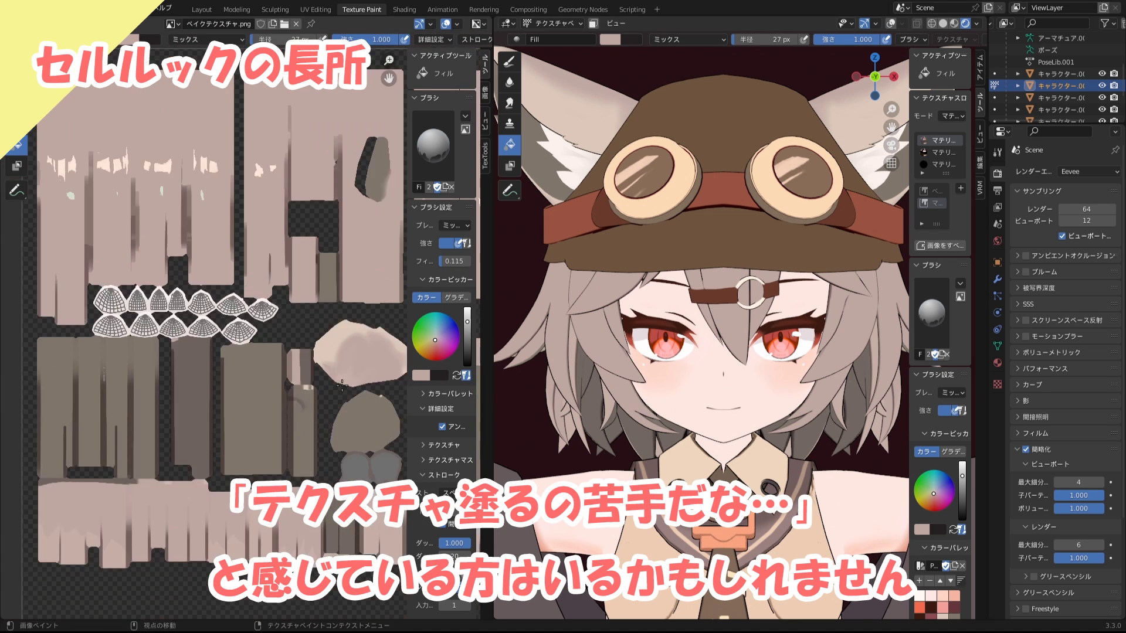
{"action": "scroll", "coordinate": [239, 302], "scroll_direction": "up", "scroll_amount": 2}
{"action": "scroll", "coordinate": [324, 422], "scroll_direction": "down", "scroll_amount": 1}
{"action": "scroll", "coordinate": [324, 422], "scroll_direction": "down", "scroll_amount": 2}
{"action": "scroll", "coordinate": [235, 293], "scroll_direction": "up", "scroll_amount": 1}
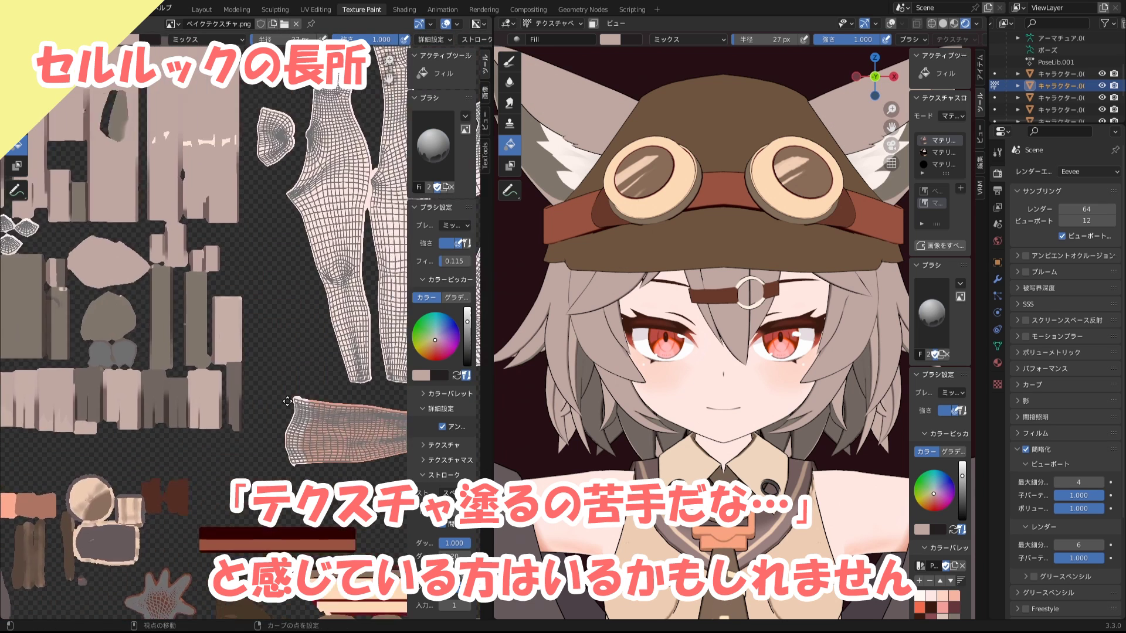
{"action": "scroll", "coordinate": [175, 291], "scroll_direction": "up", "scroll_amount": 2}
{"action": "scroll", "coordinate": [175, 291], "scroll_direction": "down", "scroll_amount": 2}
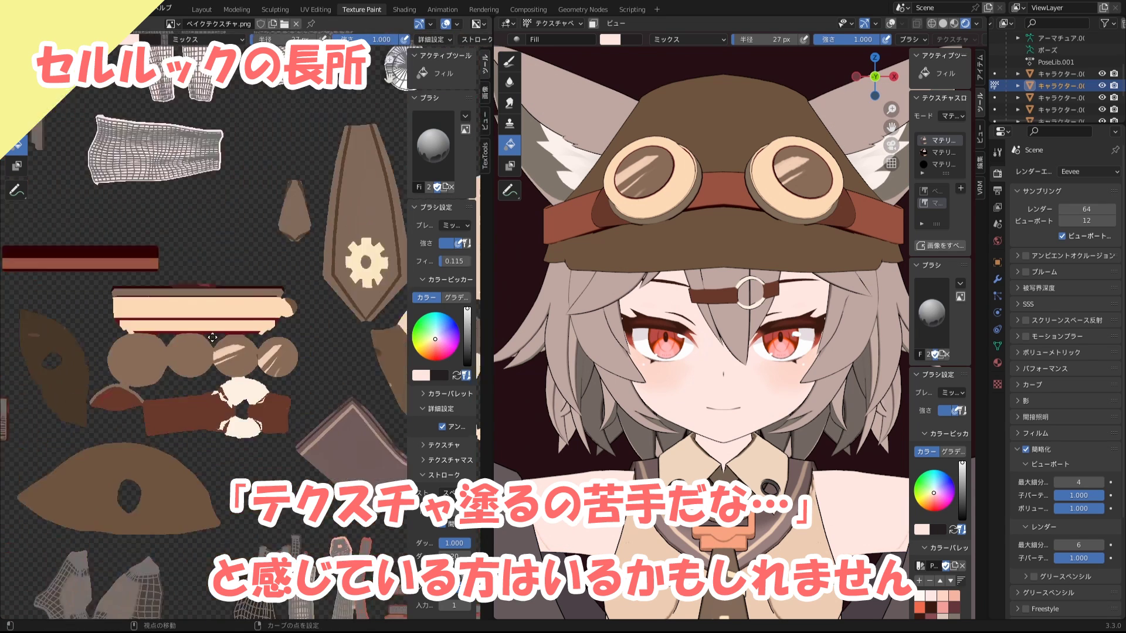
{"action": "scroll", "coordinate": [222, 419], "scroll_direction": "up", "scroll_amount": 2}
{"action": "scroll", "coordinate": [229, 414], "scroll_direction": "up", "scroll_amount": 1}
{"action": "key", "text": "s"}
{"action": "left_click", "coordinate": [249, 376]}
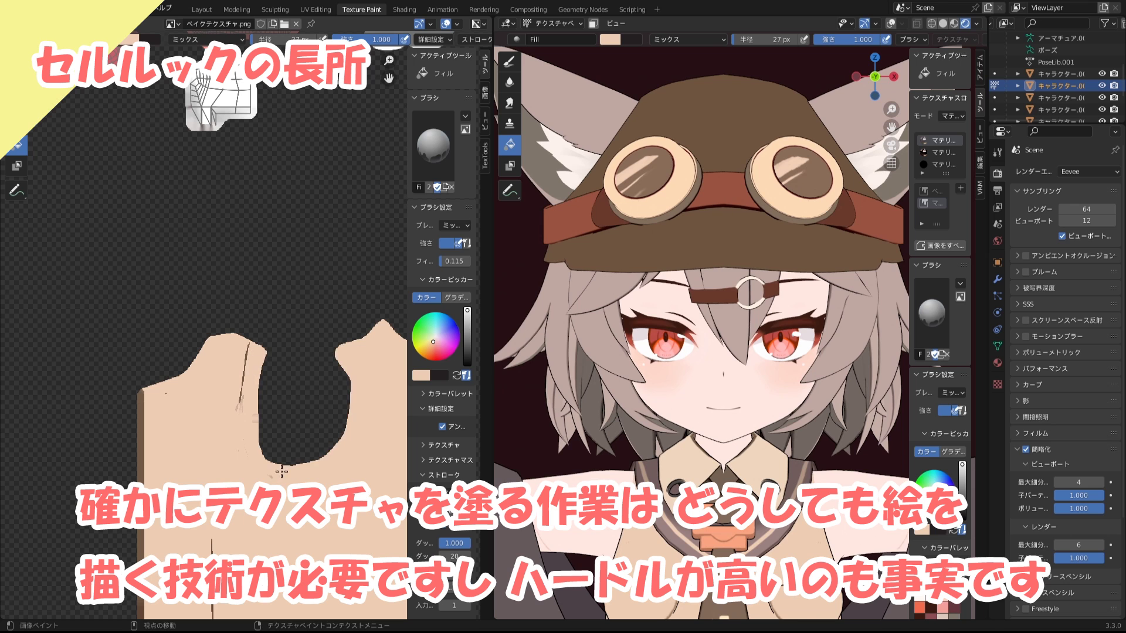
Sample dark red and fill the eyelash island's tip with it
{"action": "scroll", "coordinate": [249, 399], "scroll_direction": "down", "scroll_amount": 1}
{"action": "scroll", "coordinate": [246, 435], "scroll_direction": "up", "scroll_amount": 1}
{"action": "scroll", "coordinate": [246, 435], "scroll_direction": "down", "scroll_amount": 2}
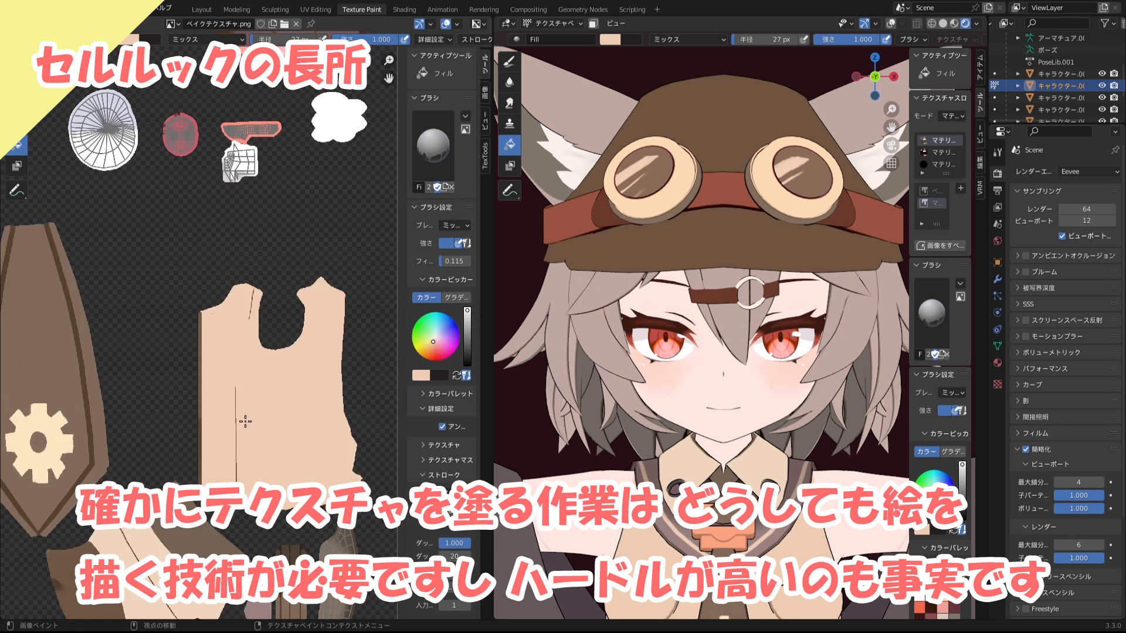
{"action": "scroll", "coordinate": [235, 352], "scroll_direction": "down", "scroll_amount": 1}
{"action": "scroll", "coordinate": [217, 293], "scroll_direction": "down", "scroll_amount": 1}
{"action": "scroll", "coordinate": [204, 254], "scroll_direction": "up", "scroll_amount": 1}
{"action": "scroll", "coordinate": [204, 253], "scroll_direction": "up", "scroll_amount": 3}
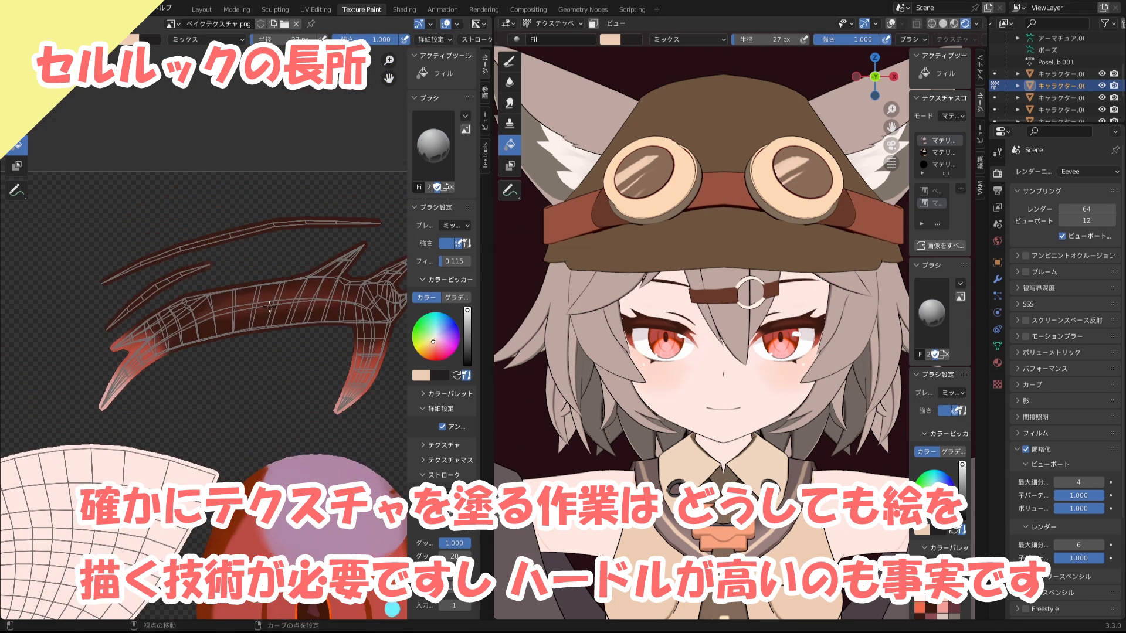
{"action": "scroll", "coordinate": [146, 323], "scroll_direction": "up", "scroll_amount": 2}
{"action": "key", "text": "s"}
{"action": "left_click", "coordinate": [57, 403]}
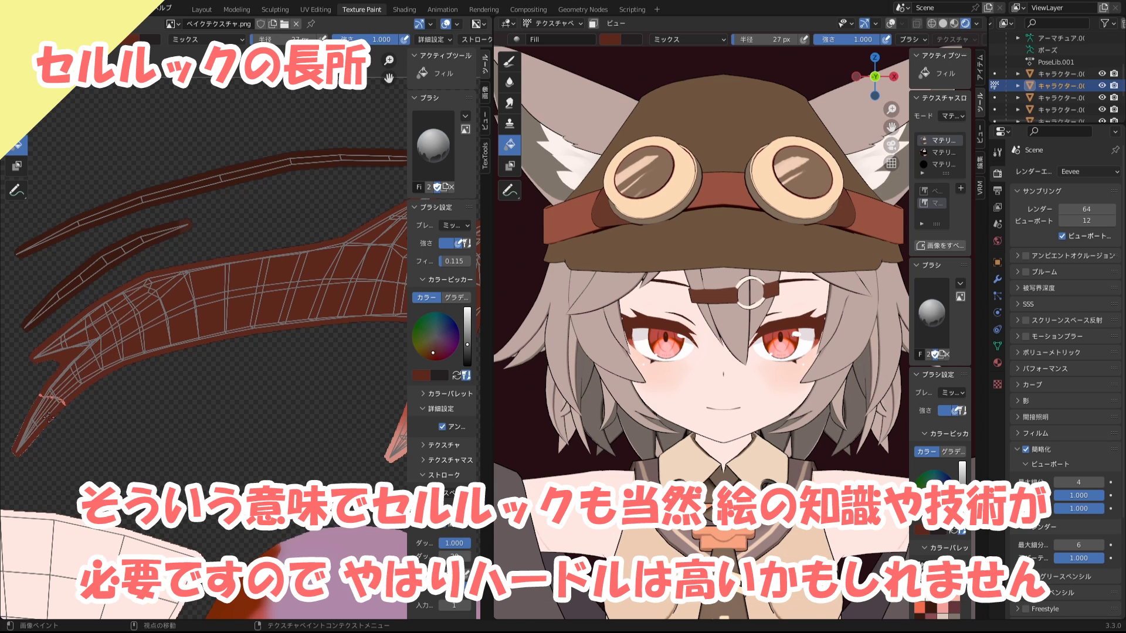
{"action": "scroll", "coordinate": [58, 399], "scroll_direction": "down", "scroll_amount": 1}
{"action": "scroll", "coordinate": [176, 329], "scroll_direction": "down", "scroll_amount": 1}
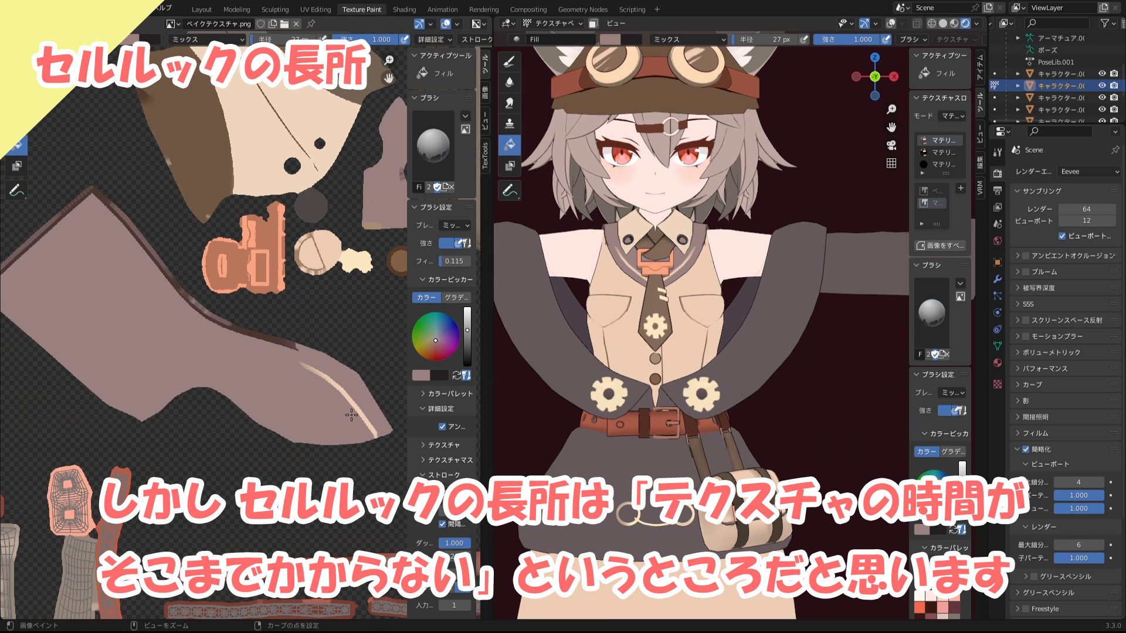
Flat-fill the first streaked texture area with peach
{"action": "scroll", "coordinate": [355, 418], "scroll_direction": "up", "scroll_amount": 2}
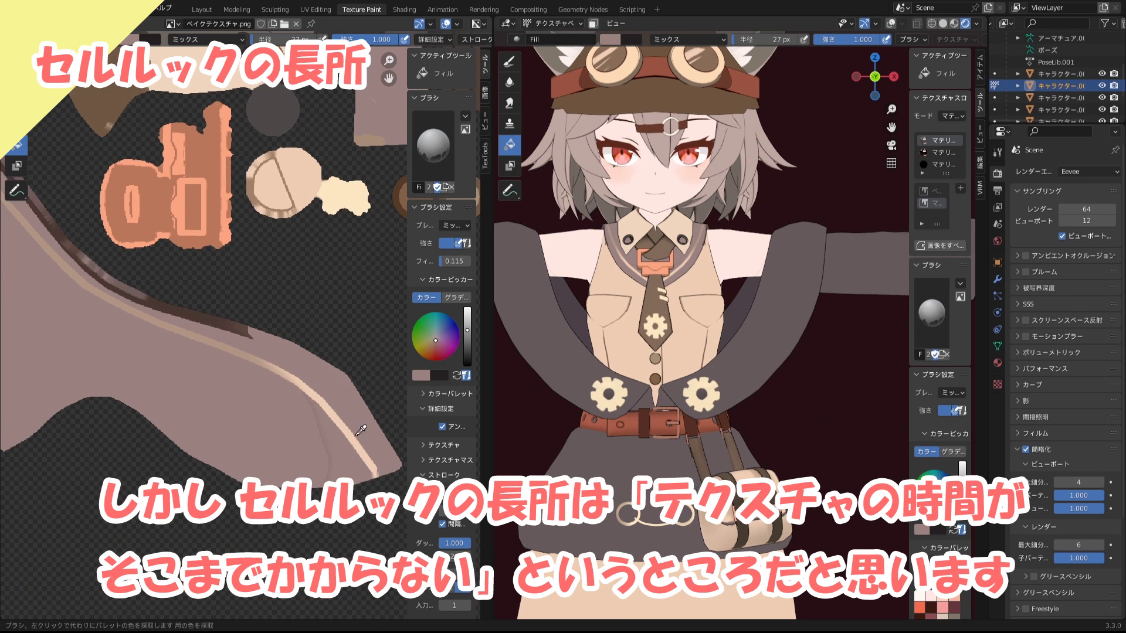
{"action": "left_click", "coordinate": [258, 362]}
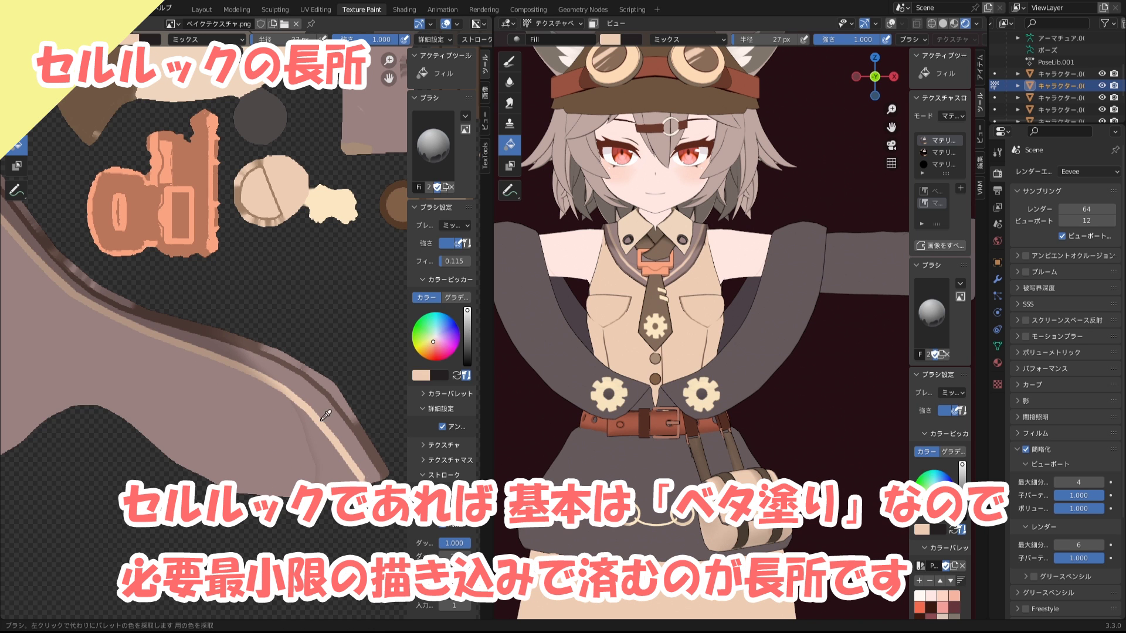
{"action": "scroll", "coordinate": [261, 387], "scroll_direction": "down", "scroll_amount": 1}
{"action": "scroll", "coordinate": [251, 346], "scroll_direction": "down", "scroll_amount": 1}
{"action": "scroll", "coordinate": [251, 346], "scroll_direction": "down", "scroll_amount": 2}
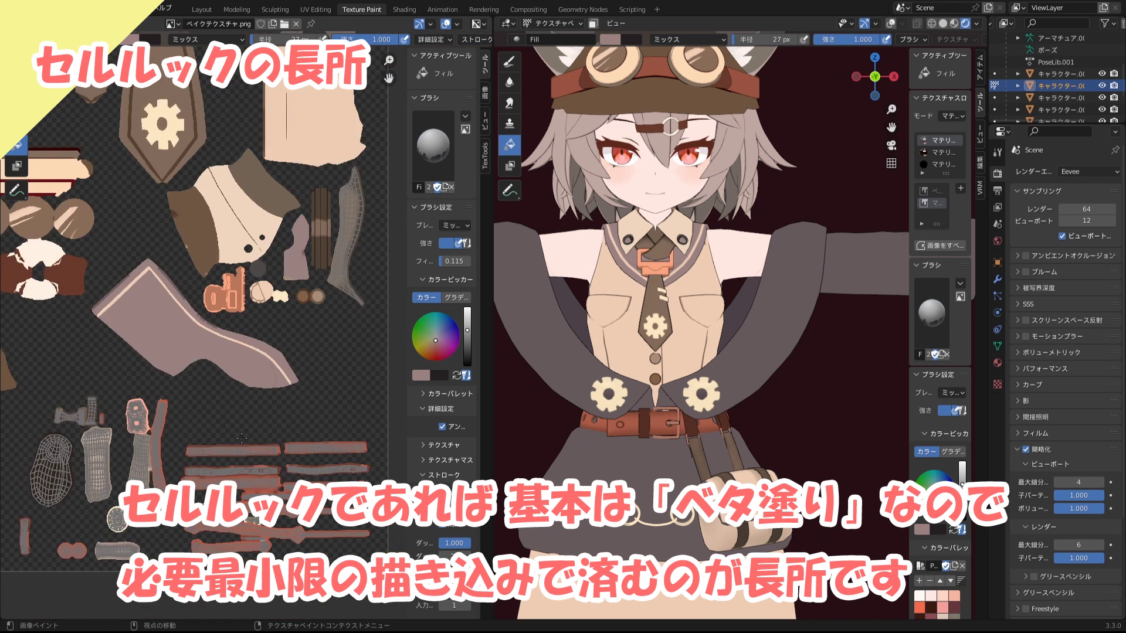
{"action": "scroll", "coordinate": [261, 337], "scroll_direction": "up", "scroll_amount": 1}
{"action": "scroll", "coordinate": [272, 325], "scroll_direction": "up", "scroll_amount": 2}
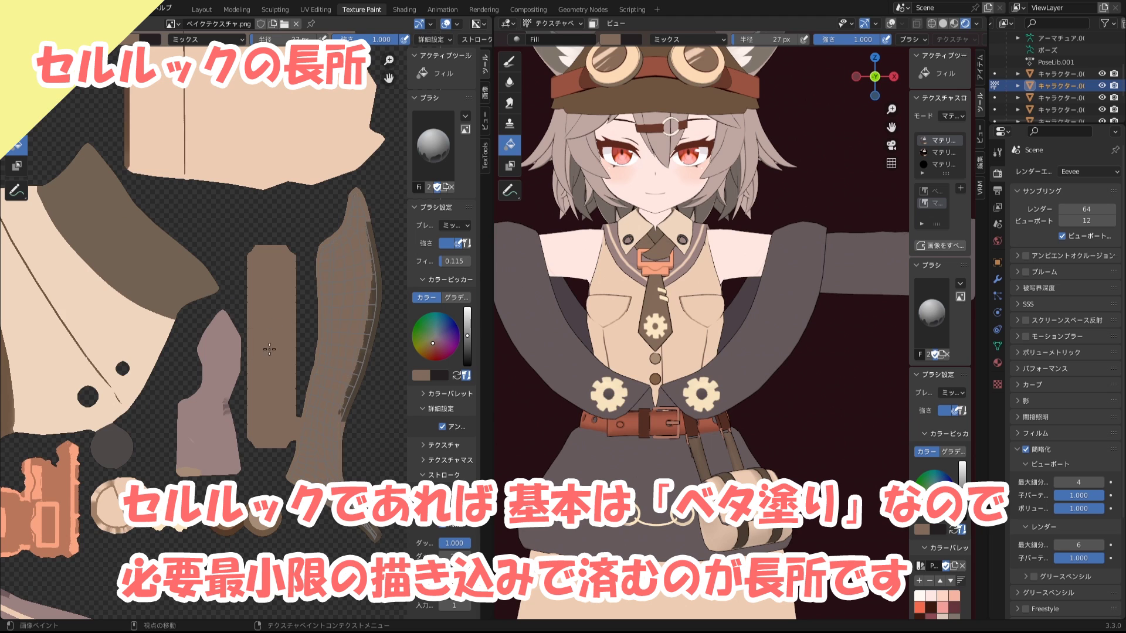
{"action": "scroll", "coordinate": [273, 325], "scroll_direction": "up", "scroll_amount": 2}
Sample peach and flat-fill the round and streaked rectangular islands
{"action": "scroll", "coordinate": [352, 293], "scroll_direction": "down", "scroll_amount": 4}
{"action": "scroll", "coordinate": [351, 293], "scroll_direction": "up", "scroll_amount": 3}
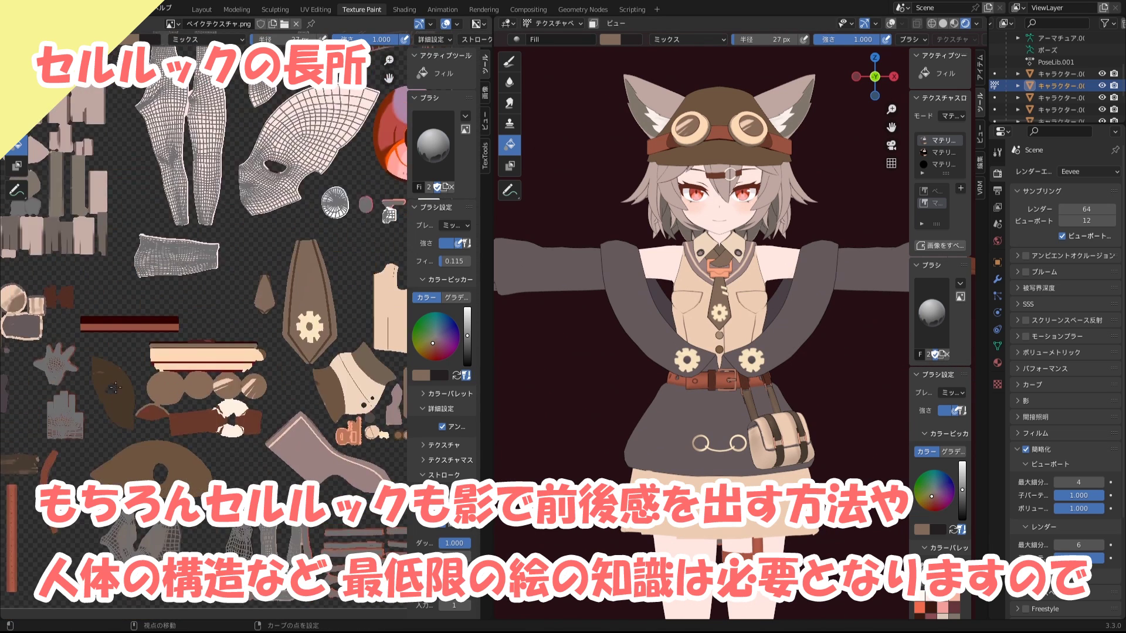
{"action": "scroll", "coordinate": [201, 281], "scroll_direction": "up", "scroll_amount": 2}
{"action": "key", "text": "s"}
{"action": "left_click", "coordinate": [222, 297]}
{"action": "left_click", "coordinate": [336, 345]}
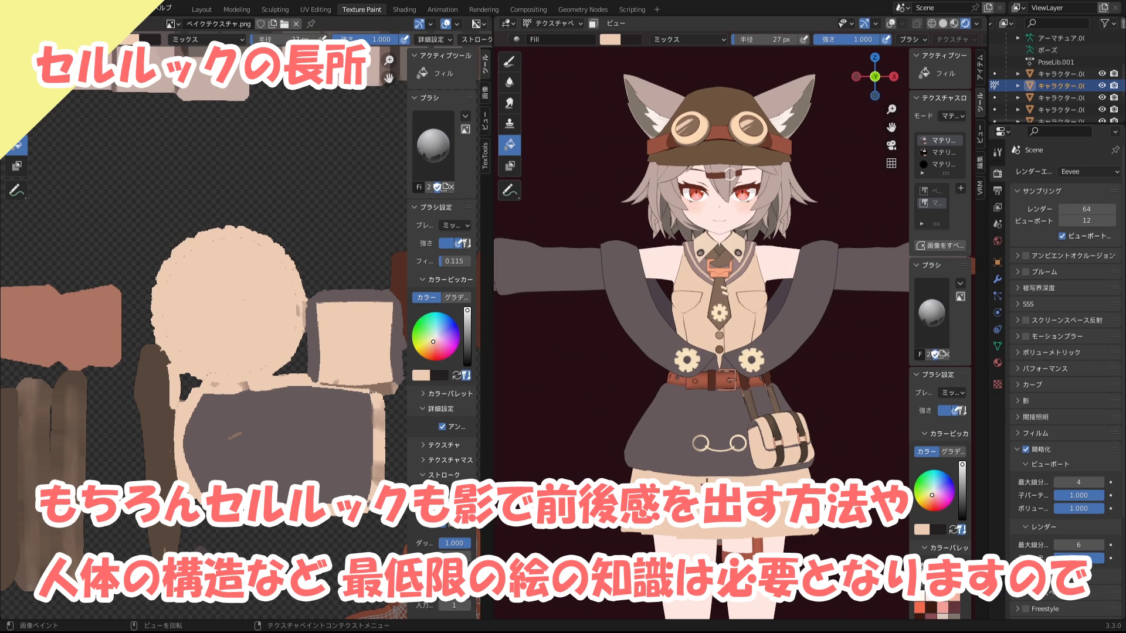
Sample the pale pink face colour from the texture
{"action": "scroll", "coordinate": [700, 293], "scroll_direction": "up", "scroll_amount": 3}
{"action": "scroll", "coordinate": [284, 407], "scroll_direction": "down", "scroll_amount": 4}
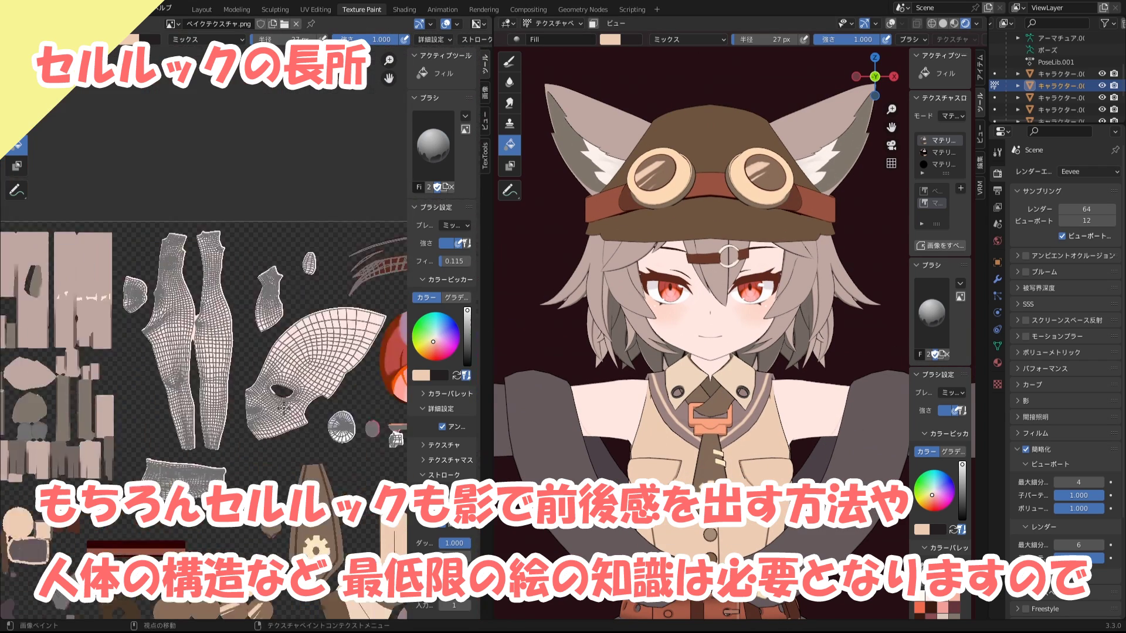
{"action": "scroll", "coordinate": [284, 407], "scroll_direction": "up", "scroll_amount": 4}
{"action": "key", "text": "s"}
{"action": "scroll", "coordinate": [700, 293], "scroll_direction": "down", "scroll_amount": 2}
{"action": "scroll", "coordinate": [701, 293], "scroll_direction": "down", "scroll_amount": 2}
{"action": "scroll", "coordinate": [700, 293], "scroll_direction": "up", "scroll_amount": 3}
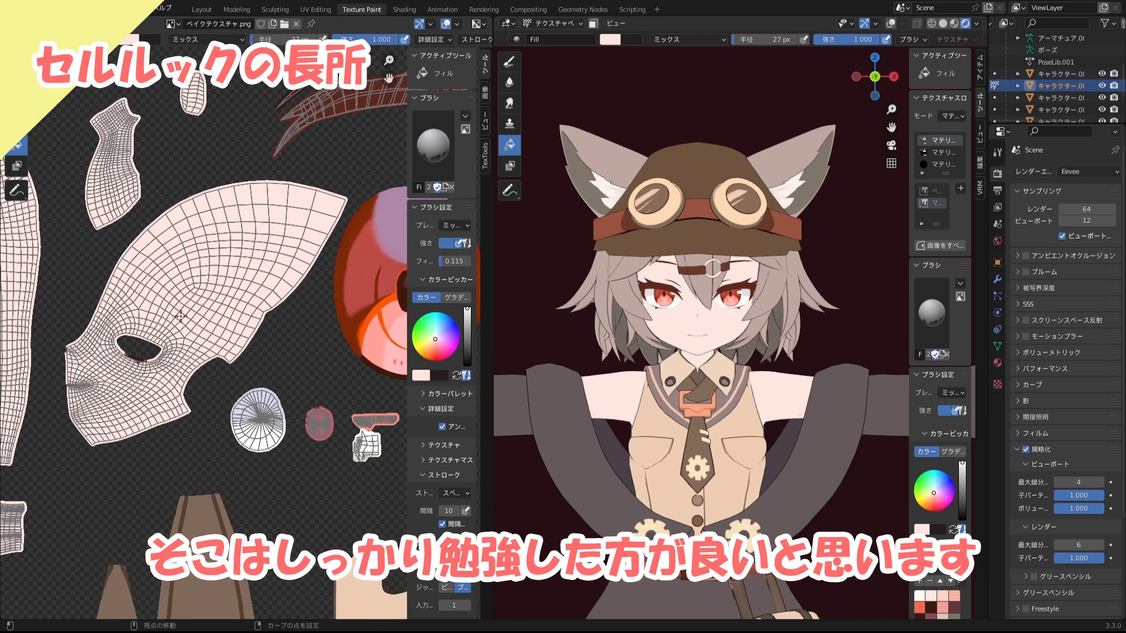
{"action": "scroll", "coordinate": [211, 355], "scroll_direction": "up", "scroll_amount": 2}
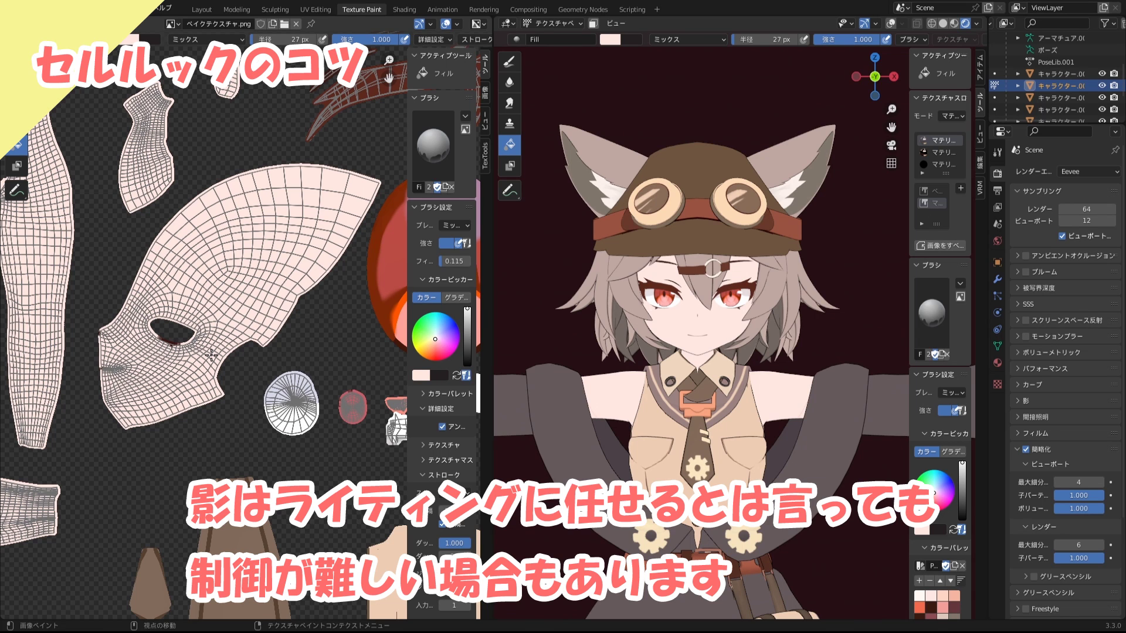
Zoom and pan the image editor to bring the face UV island into view
{"action": "scroll", "coordinate": [175, 356], "scroll_direction": "down", "scroll_amount": 2}
{"action": "scroll", "coordinate": [193, 360], "scroll_direction": "down", "scroll_amount": 1}
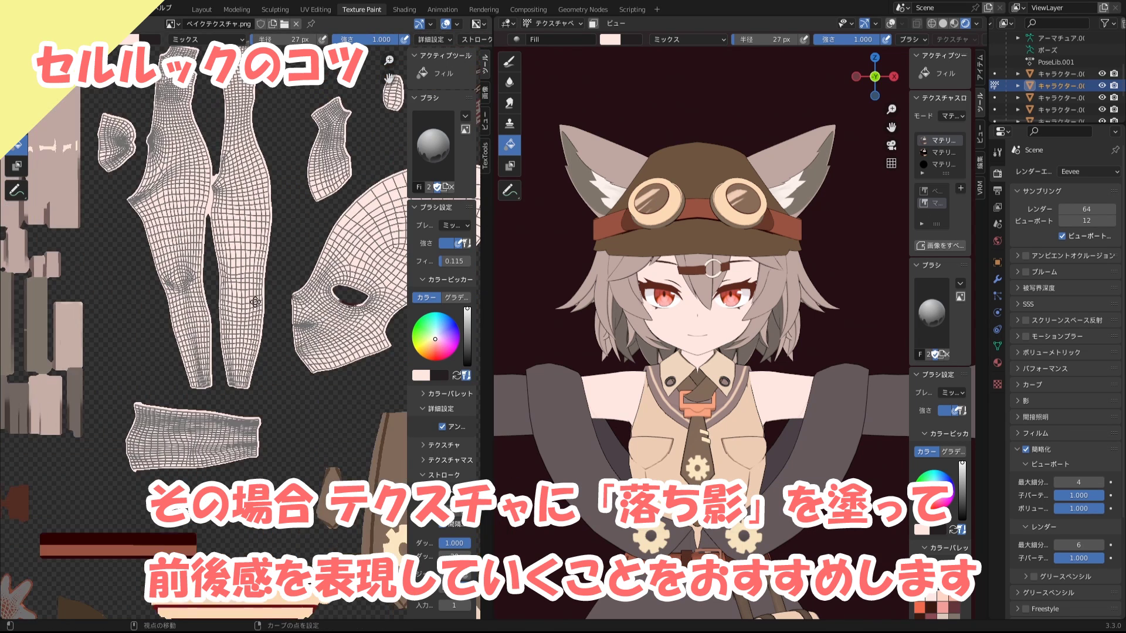
{"action": "scroll", "coordinate": [217, 363], "scroll_direction": "up", "scroll_amount": 4}
{"action": "scroll", "coordinate": [225, 366], "scroll_direction": "down", "scroll_amount": 1}
{"action": "middle_click_drag", "start_coordinate": [226, 366], "coordinate": [258, 363]}
{"action": "scroll", "coordinate": [268, 364], "scroll_direction": "up", "scroll_amount": 2}
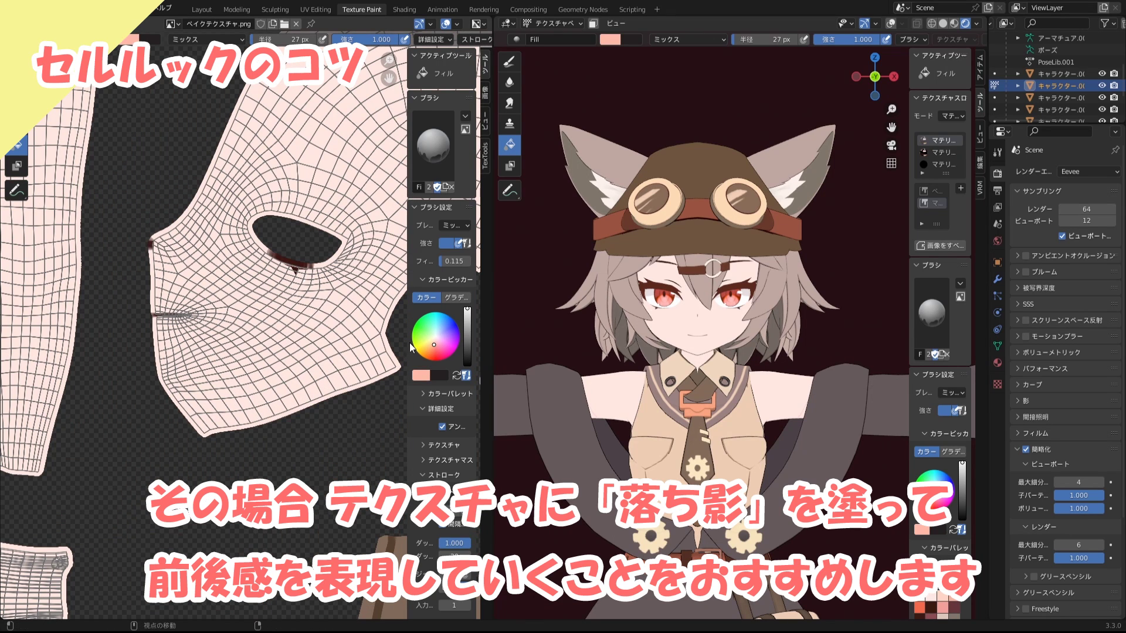
Brush a darker pink shadow band along the face island's lower edge and jawline
{"action": "left_click", "coordinate": [17, 61]}
{"action": "middle_click_drag", "start_coordinate": [292, 417], "coordinate": [239, 429]}
{"action": "left_click_drag", "start_coordinate": [305, 400], "coordinate": [134, 426]}
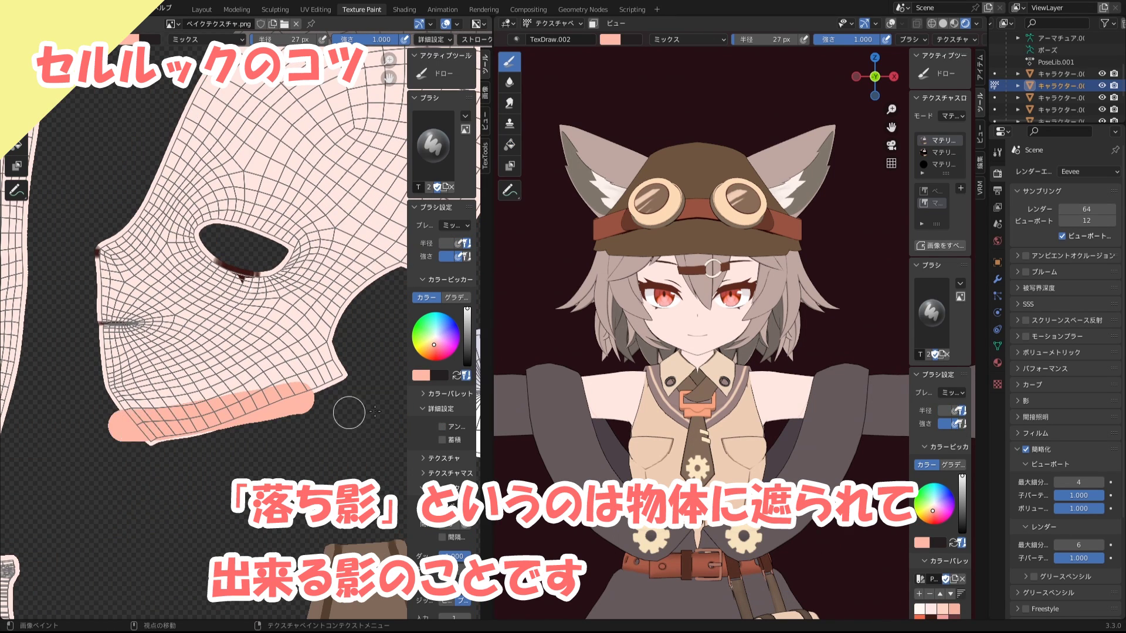
{"action": "scroll", "coordinate": [649, 359], "scroll_direction": "up", "scroll_amount": 3}
{"action": "scroll", "coordinate": [648, 359], "scroll_direction": "up", "scroll_amount": 2}
{"action": "middle_click_drag", "start_coordinate": [649, 359], "coordinate": [667, 348]}
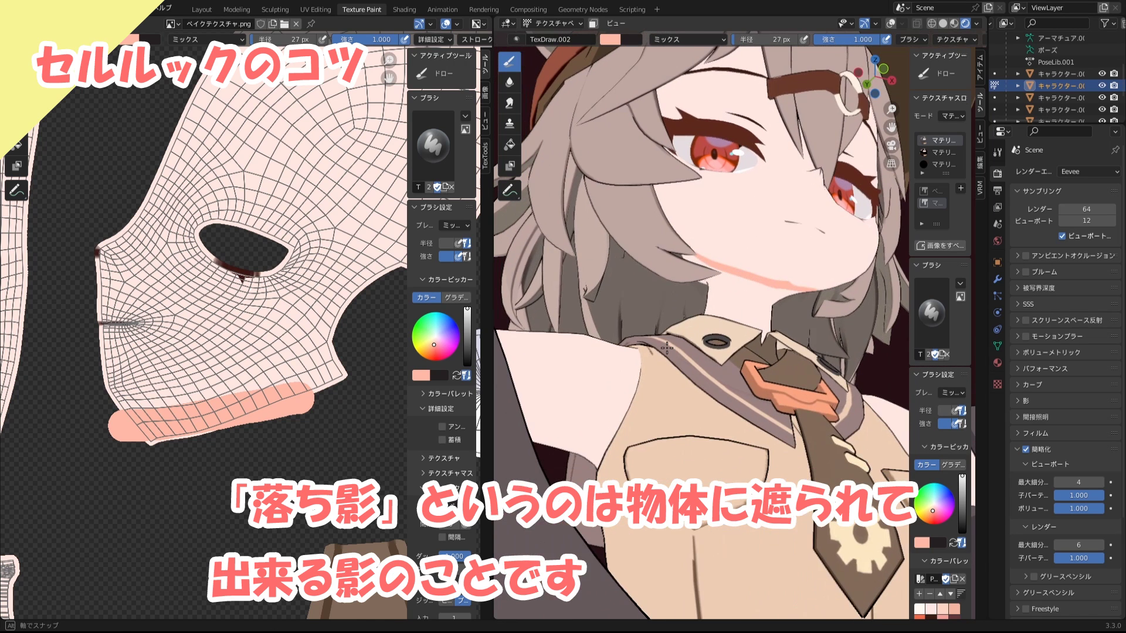
{"action": "left_click_drag", "start_coordinate": [328, 384], "coordinate": [88, 414]}
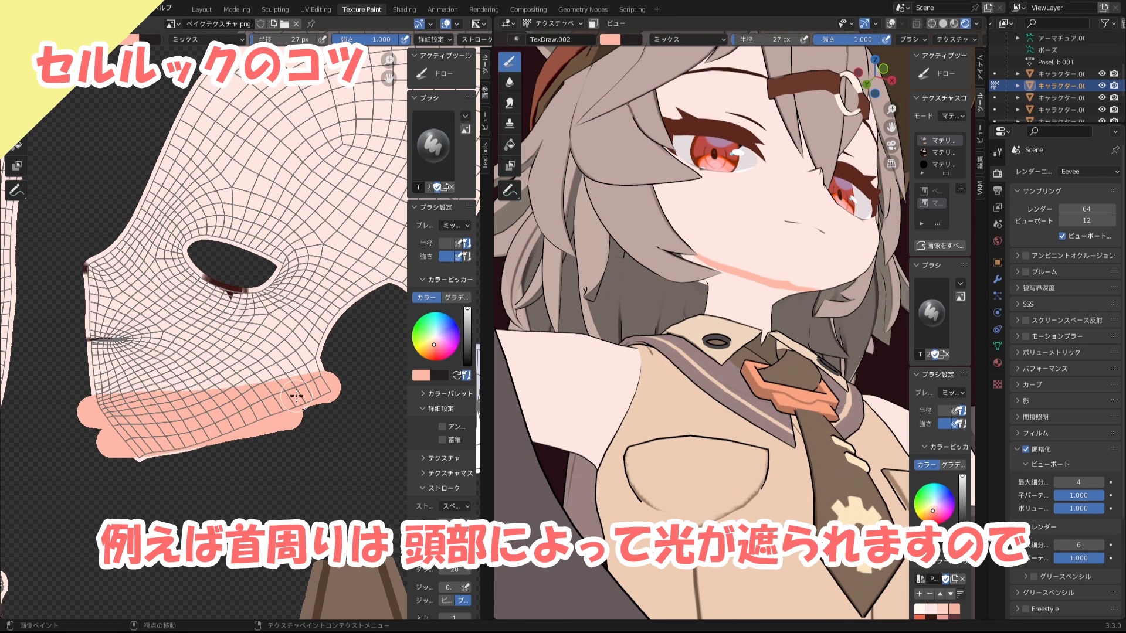
{"action": "scroll", "coordinate": [230, 437], "scroll_direction": "down", "scroll_amount": 3}
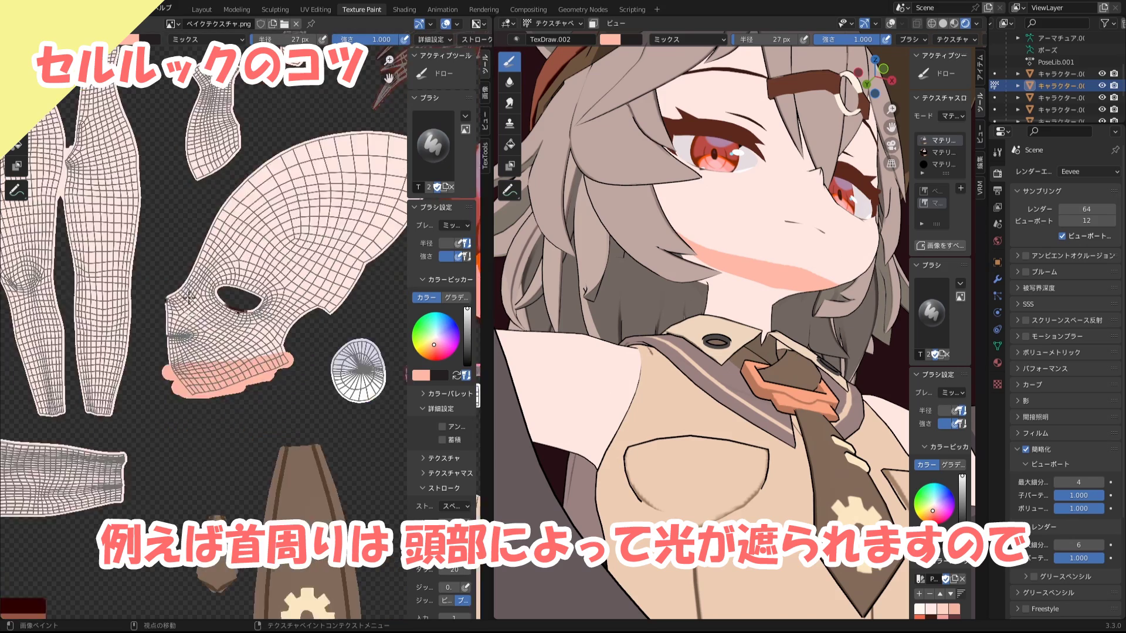
{"action": "scroll", "coordinate": [231, 437], "scroll_direction": "down", "scroll_amount": 2}
Fill the small neck island with shadow pink and soften the shadow edge with pale skin
{"action": "left_click", "coordinate": [17, 146]}
{"action": "left_click", "coordinate": [229, 272]}
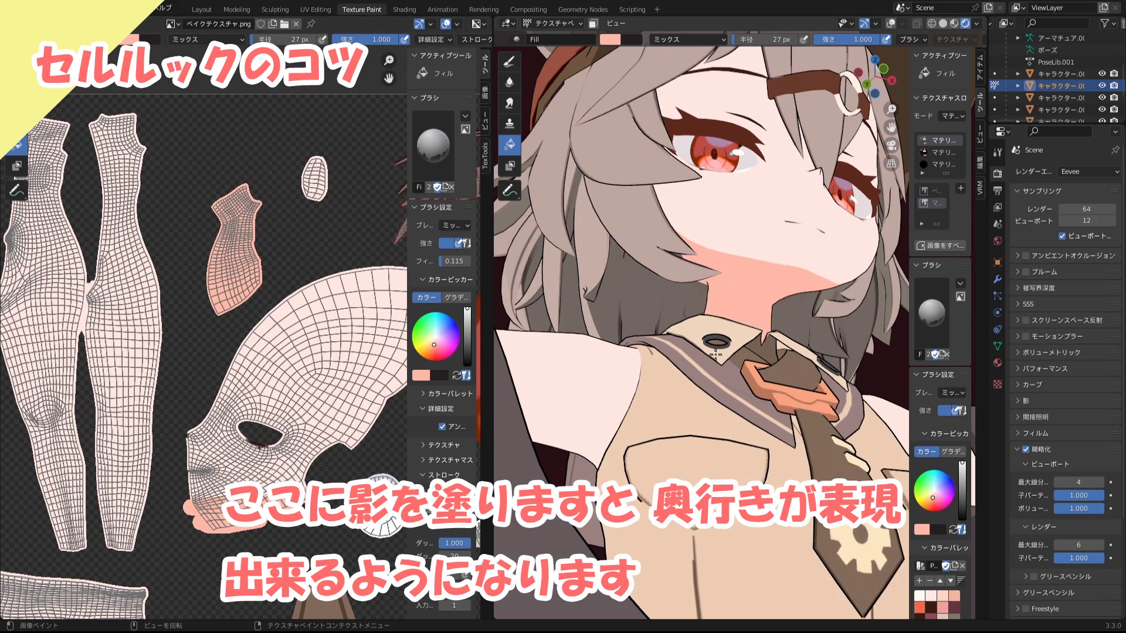
{"action": "scroll", "coordinate": [249, 419], "scroll_direction": "up", "scroll_amount": 3}
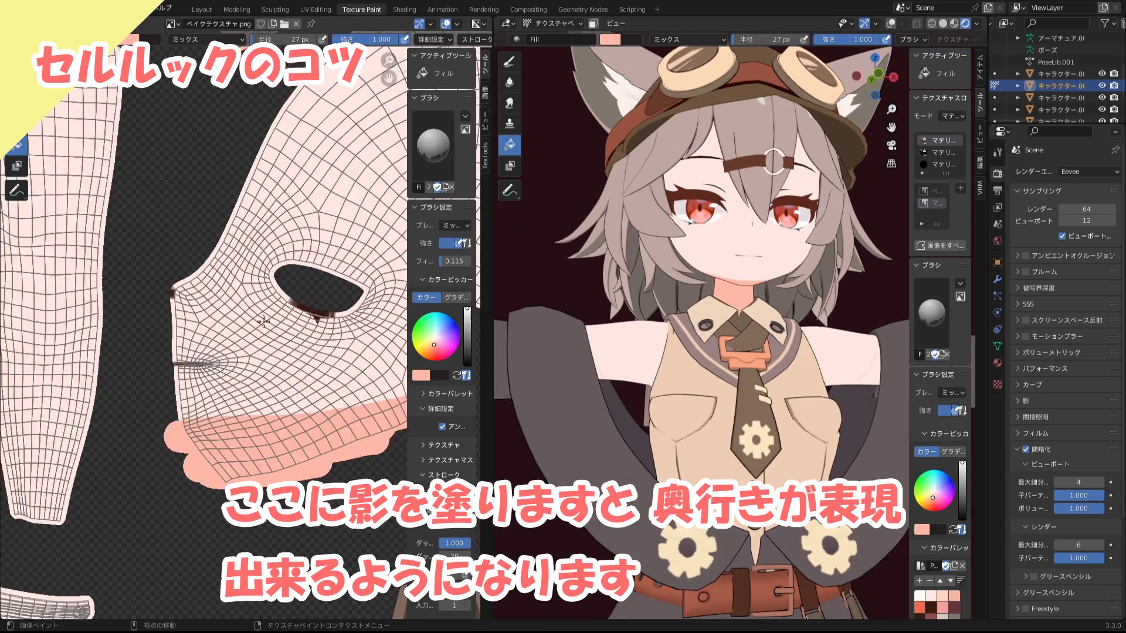
{"action": "scroll", "coordinate": [249, 419], "scroll_direction": "up", "scroll_amount": 1}
{"action": "key", "text": "s"}
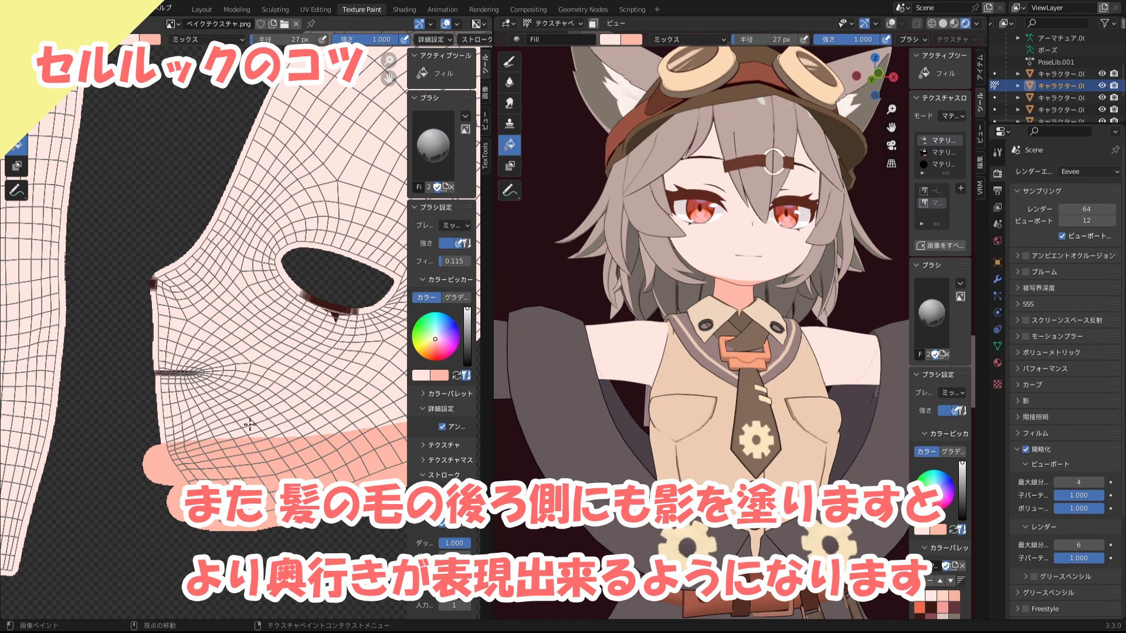
{"action": "key", "text": "d"}
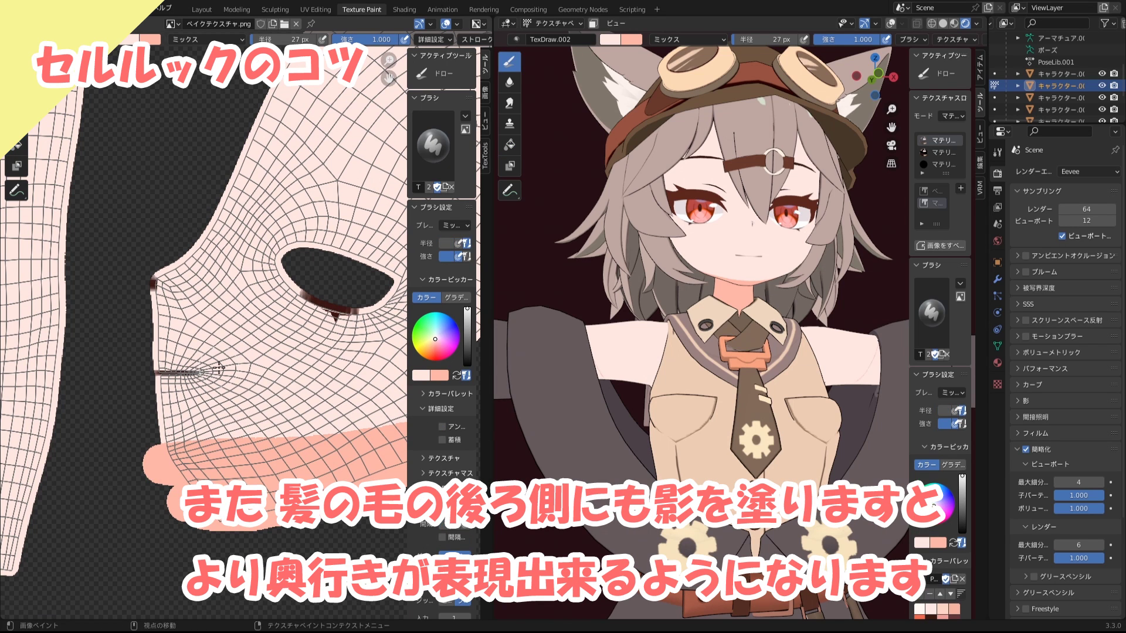
{"action": "left_click_drag", "start_coordinate": [156, 422], "coordinate": [186, 425]}
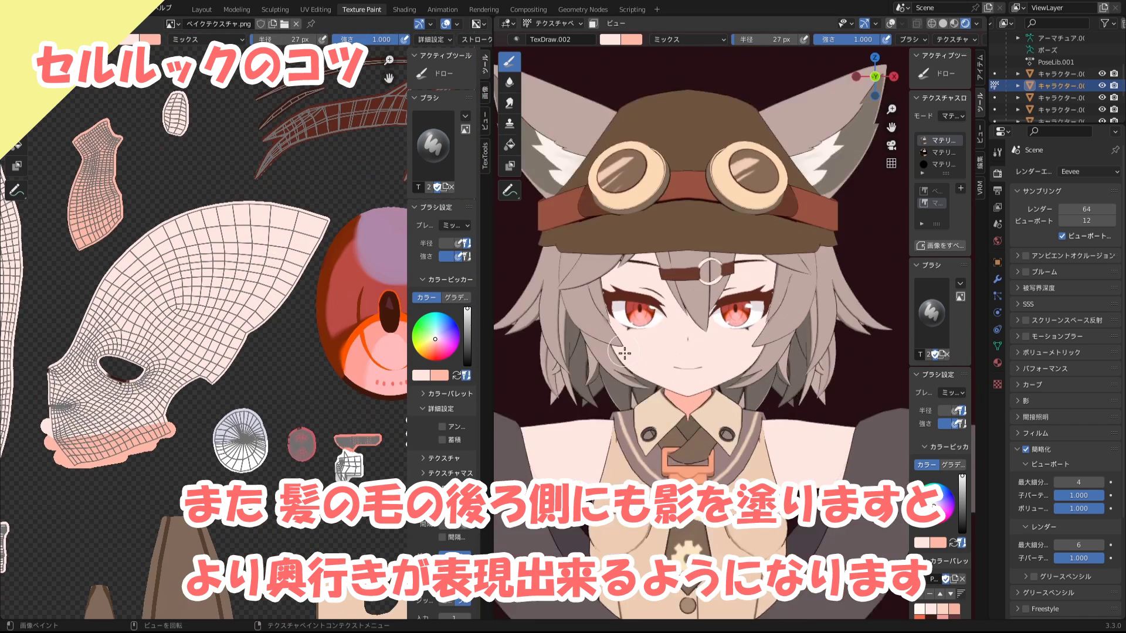
{"action": "left_click", "coordinate": [18, 147]}
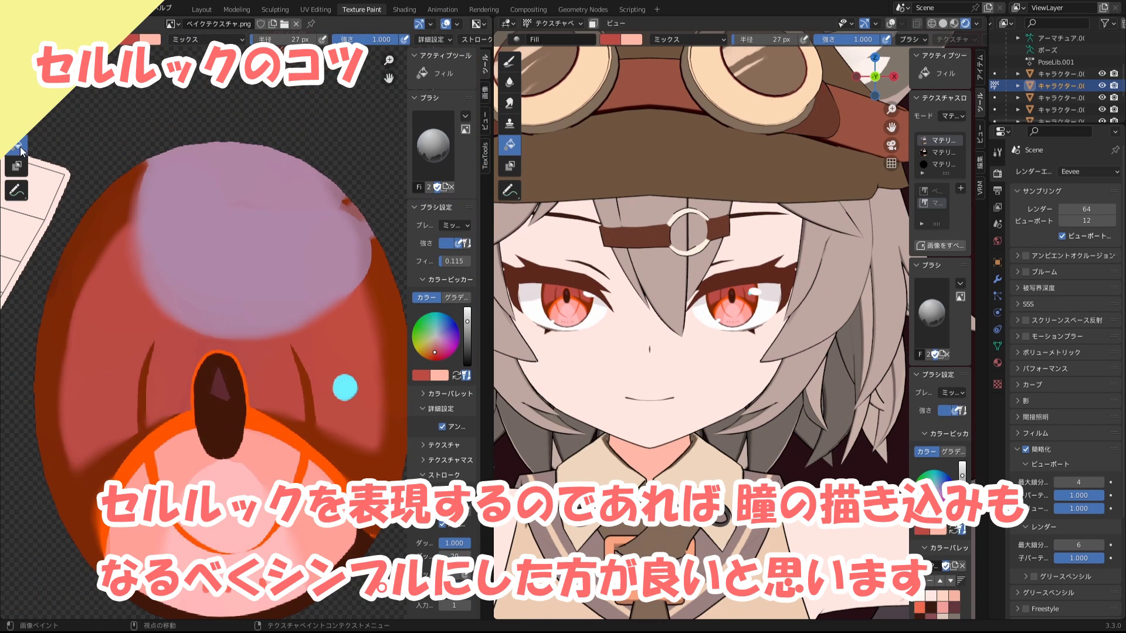
Cover the purple highlight atop the eye with sampled dark red-brown
{"action": "left_click", "coordinate": [220, 284]}
{"action": "key", "text": "ctrl+z"}
{"action": "left_click", "coordinate": [16, 122]}
{"action": "mouse_move", "coordinate": [346, 247]}
{"action": "left_mouse_down"}
{"action": "mouse_move", "coordinate": [157, 267]}
{"action": "mouse_move", "coordinate": [322, 314]}
{"action": "mouse_move", "coordinate": [173, 302]}
{"action": "mouse_move", "coordinate": [270, 326]}
{"action": "left_mouse_up"}
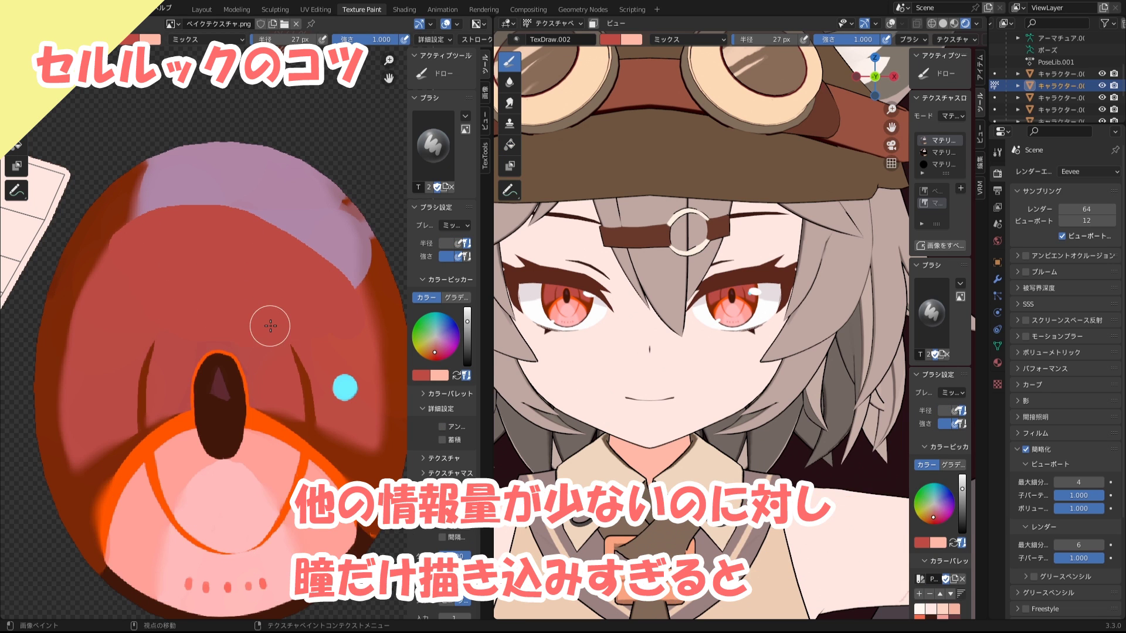
{"action": "key", "text": "s"}
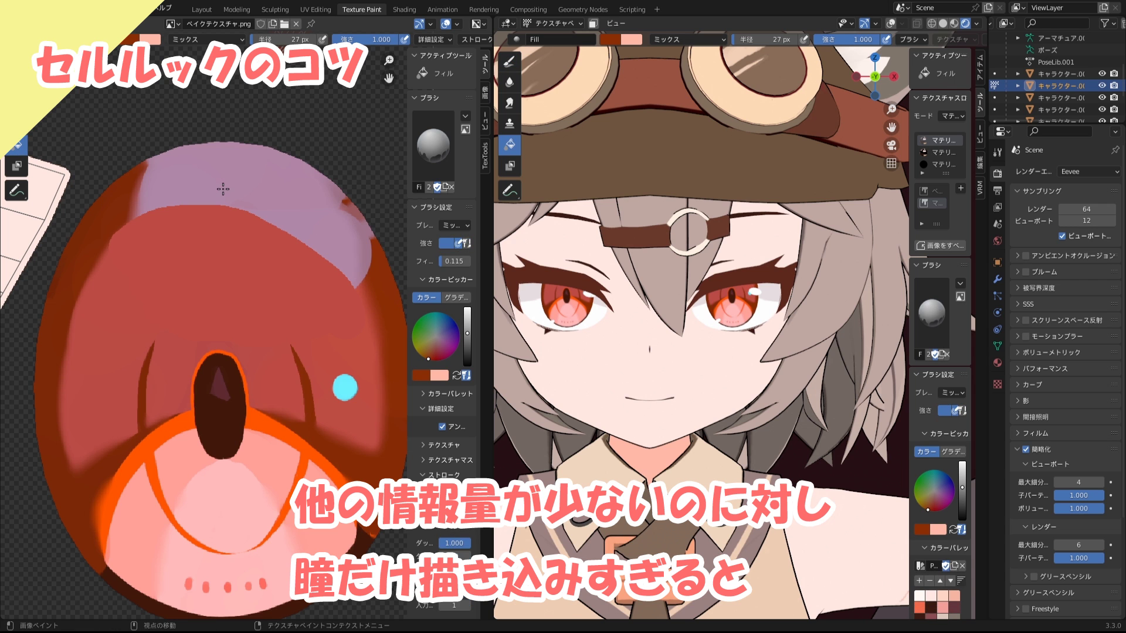
{"action": "mouse_move", "coordinate": [176, 176]}
{"action": "left_mouse_down"}
{"action": "mouse_move", "coordinate": [335, 301]}
{"action": "mouse_move", "coordinate": [328, 276]}
{"action": "left_mouse_up"}
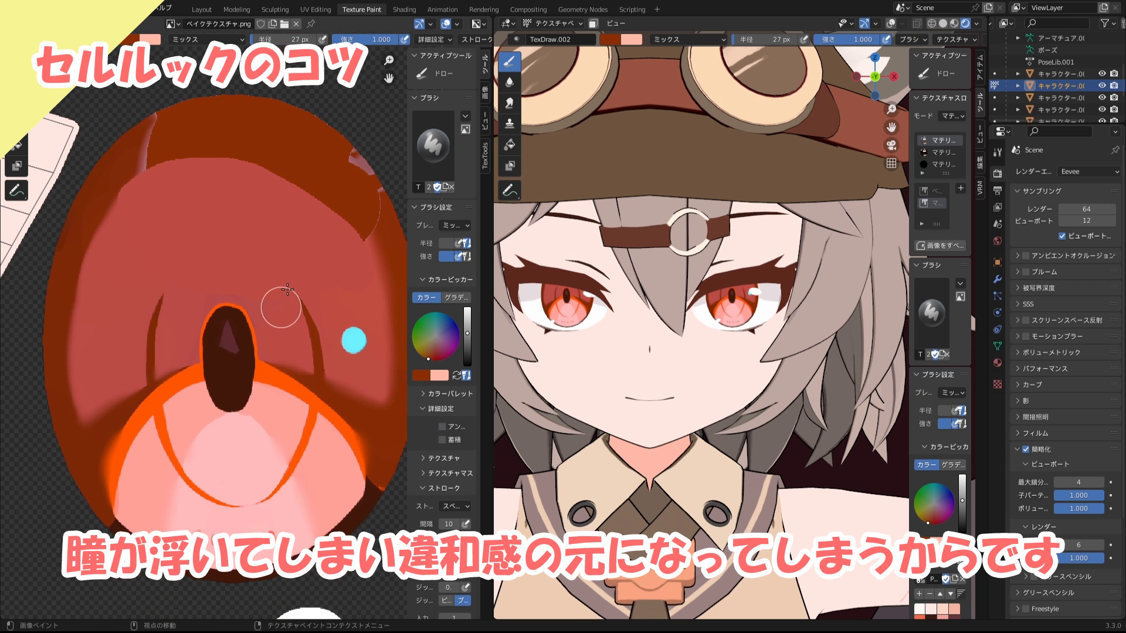
Paint sampled pink over the top of the orange ring, undoing a stray red stroke
{"action": "key", "text": "s"}
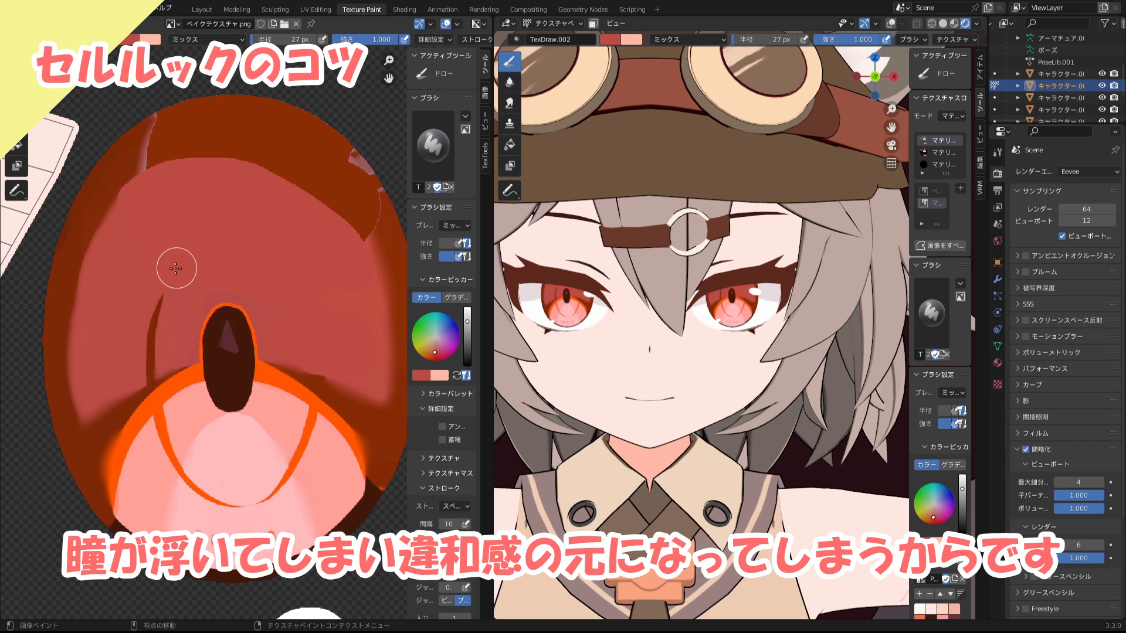
{"action": "left_click_drag", "start_coordinate": [201, 390], "coordinate": [232, 384]}
{"action": "middle_click_drag", "start_coordinate": [228, 469], "coordinate": [227, 421]}
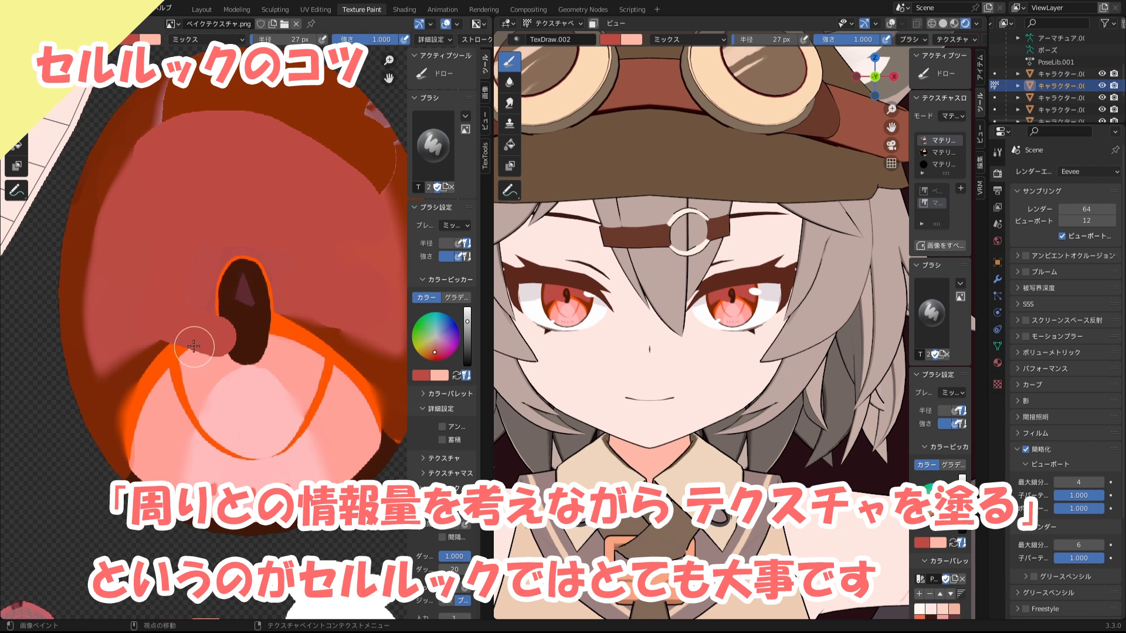
{"action": "key", "text": "ctrl+z"}
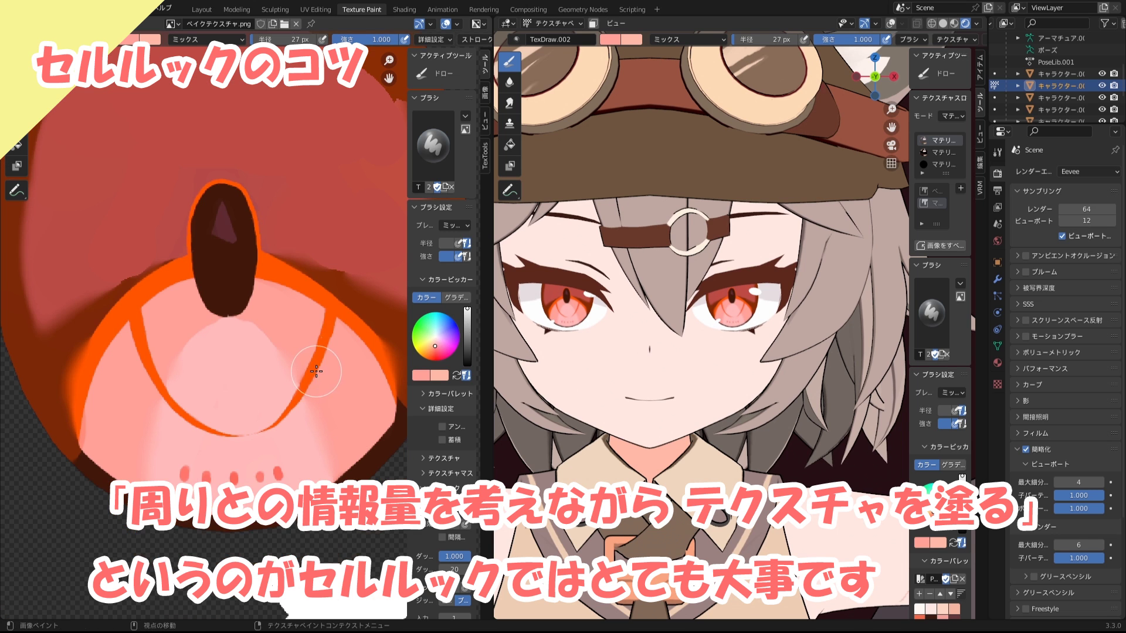
{"action": "left_click", "coordinate": [148, 335]}
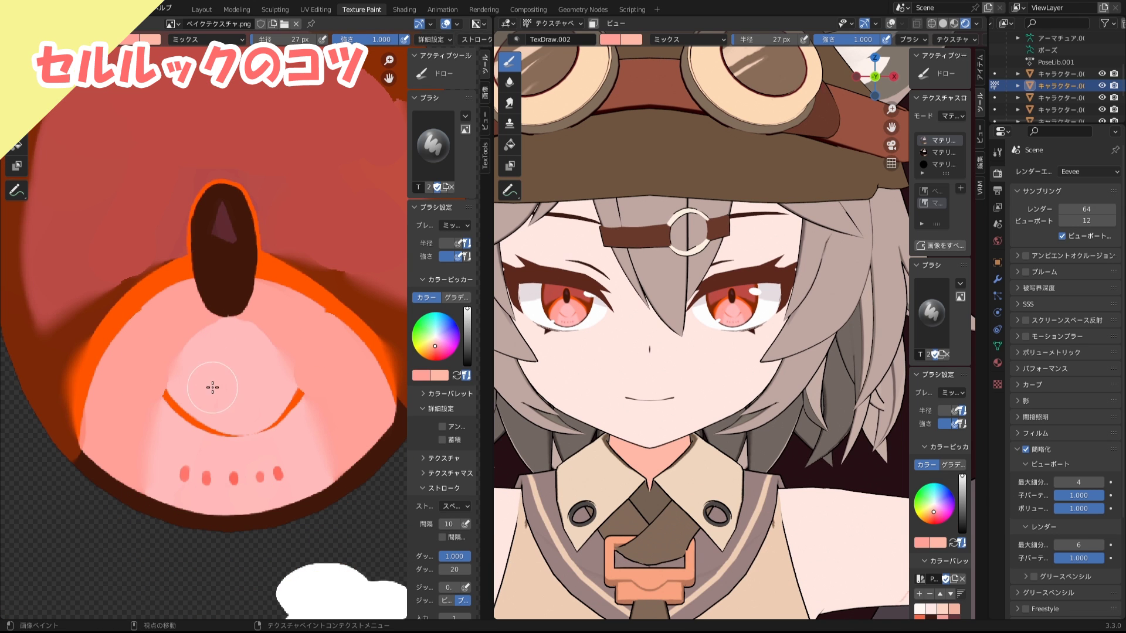
{"action": "key", "text": "s"}
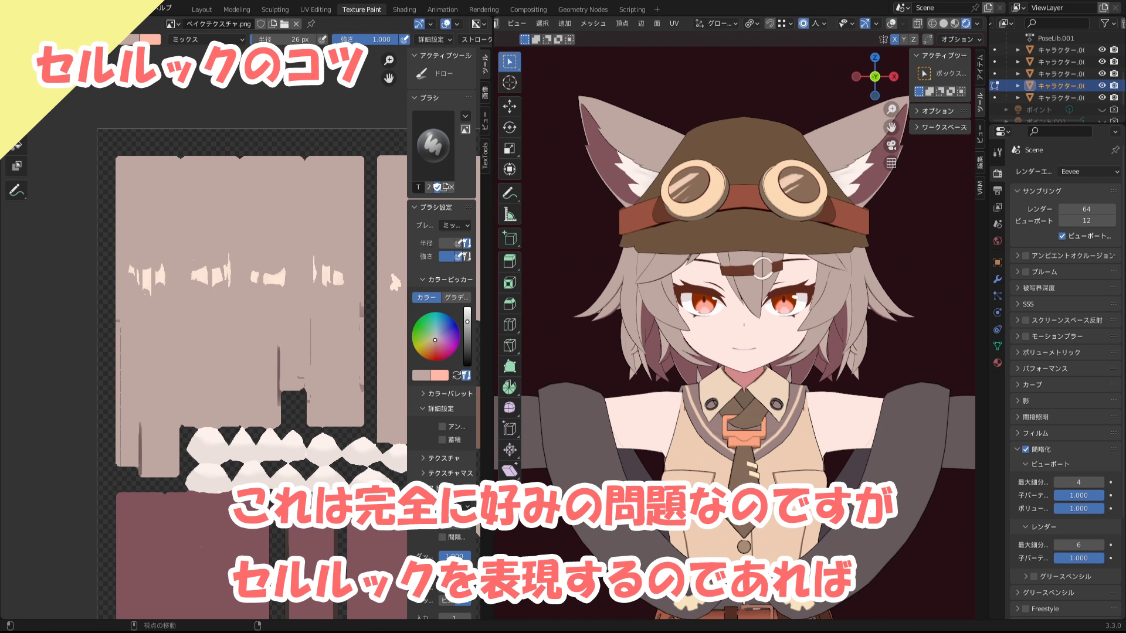
{"action": "scroll", "coordinate": [786, 322], "scroll_direction": "up", "scroll_amount": 4}
{"action": "scroll", "coordinate": [787, 340], "scroll_direction": "up", "scroll_amount": 2}
{"action": "scroll", "coordinate": [788, 356], "scroll_direction": "up", "scroll_amount": 2}
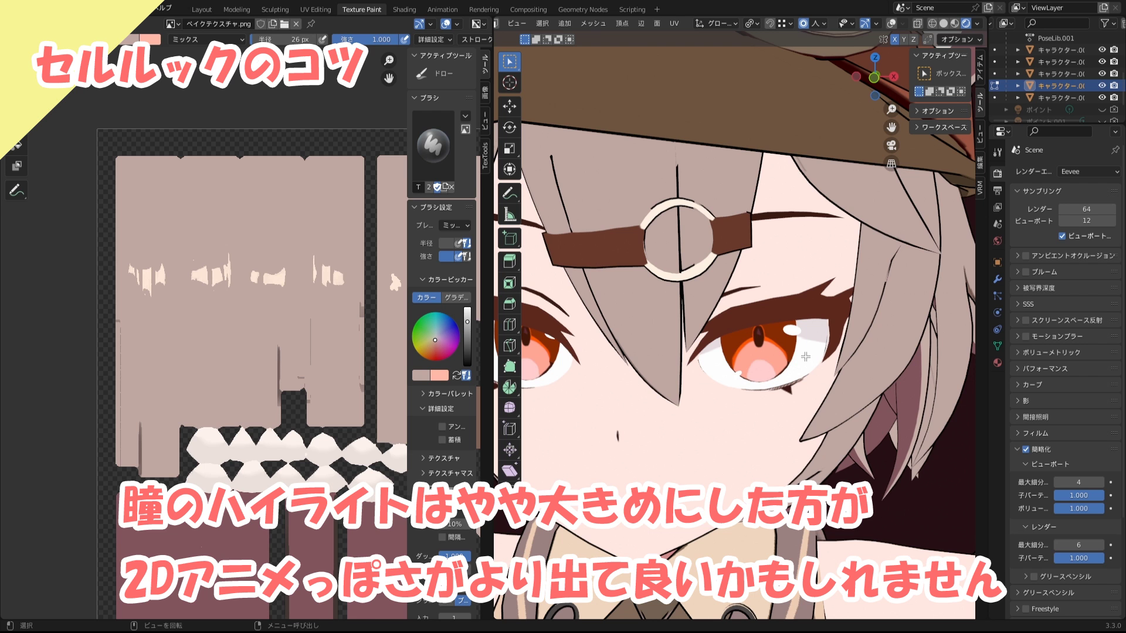
{"action": "scroll", "coordinate": [805, 356], "scroll_direction": "down", "scroll_amount": 4}
{"action": "scroll", "coordinate": [774, 346], "scroll_direction": "down", "scroll_amount": 3}
{"action": "scroll", "coordinate": [743, 333], "scroll_direction": "down", "scroll_amount": 1}
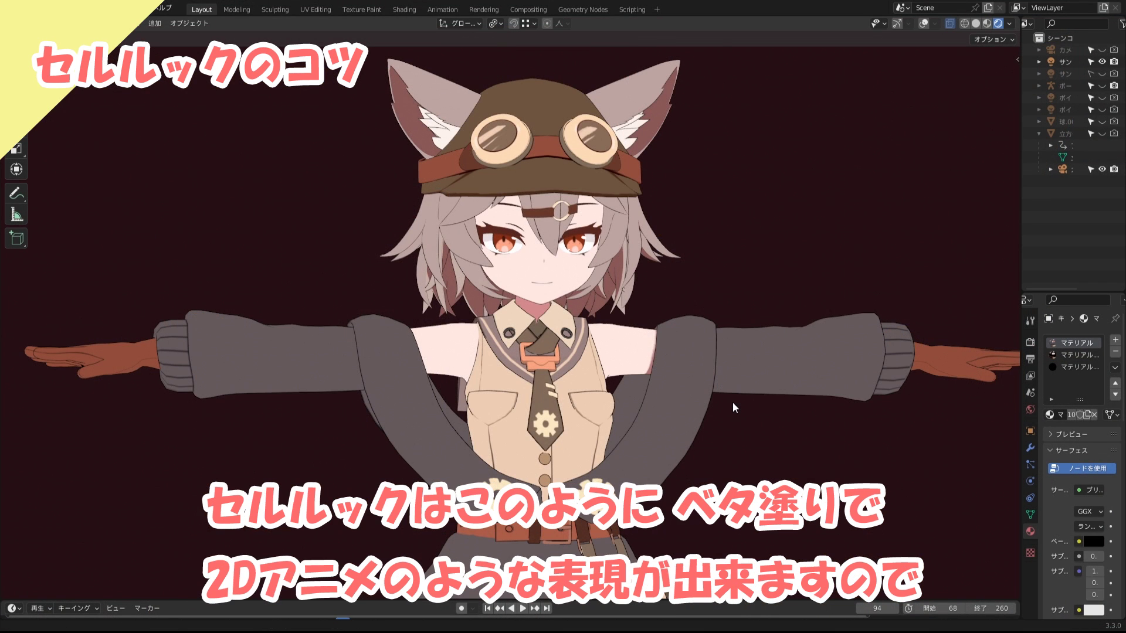
Zoom out, pan and orbit to a frontal full-body view of the flat-painted character
{"action": "scroll", "coordinate": [732, 407], "scroll_direction": "down", "scroll_amount": 2}
{"action": "scroll", "coordinate": [736, 442], "scroll_direction": "down", "scroll_amount": 2}
{"action": "scroll", "coordinate": [727, 431], "scroll_direction": "down", "scroll_amount": 2}
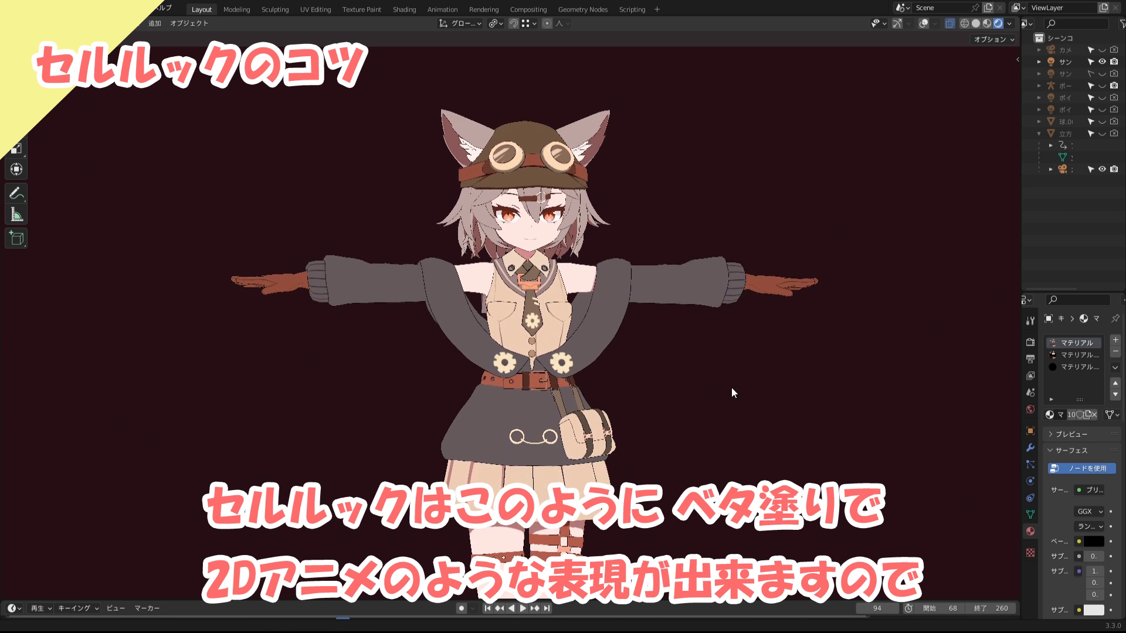
{"action": "middle_click_drag", "start_coordinate": [730, 387], "coordinate": [739, 345], "text": "shift"}
{"action": "mouse_move", "coordinate": [726, 424]}
{"action": "middle_mouse_down", "text": "shift"}
{"action": "mouse_move", "coordinate": [726, 382]}
{"action": "mouse_move", "coordinate": [720, 388]}
{"action": "mouse_move", "coordinate": [645, 343]}
{"action": "middle_mouse_up", "text": "shift"}
{"action": "scroll", "coordinate": [726, 414], "scroll_direction": "down", "scroll_amount": 2}
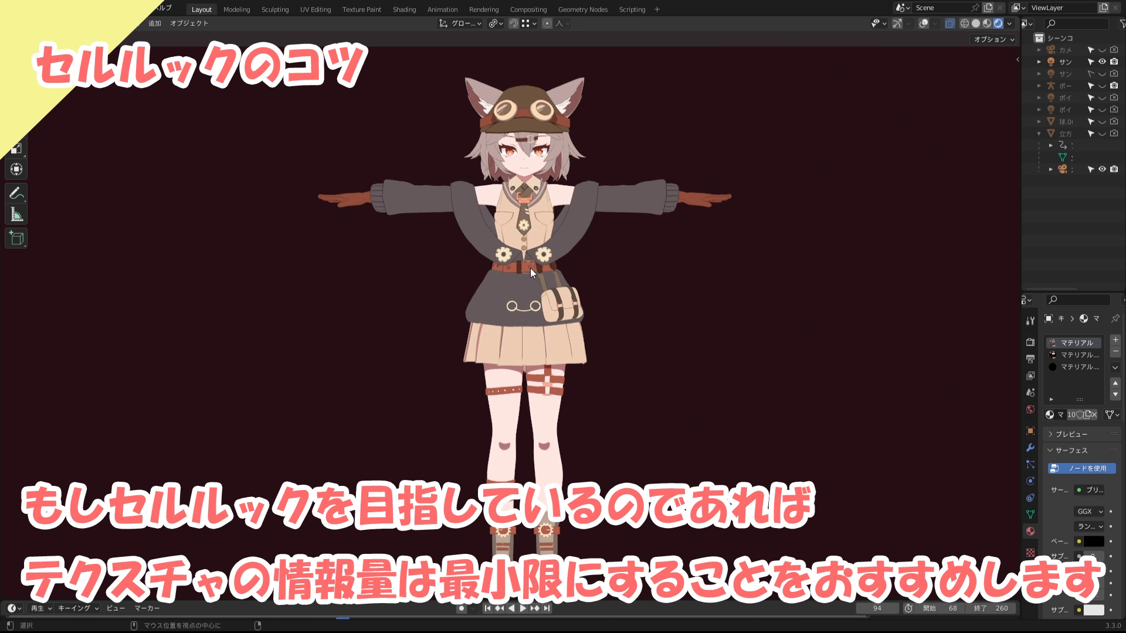
{"action": "mouse_move", "coordinate": [530, 268]}
{"action": "middle_mouse_down"}
{"action": "mouse_move", "coordinate": [524, 293]}
{"action": "mouse_move", "coordinate": [569, 255]}
{"action": "mouse_move", "coordinate": [579, 259]}
{"action": "mouse_move", "coordinate": [545, 266]}
{"action": "mouse_move", "coordinate": [616, 260]}
{"action": "mouse_move", "coordinate": [591, 250]}
{"action": "mouse_move", "coordinate": [576, 255]}
{"action": "mouse_move", "coordinate": [610, 272]}
{"action": "mouse_move", "coordinate": [607, 244]}
{"action": "mouse_move", "coordinate": [570, 259]}
{"action": "mouse_move", "coordinate": [589, 269]}
{"action": "mouse_move", "coordinate": [586, 349]}
{"action": "mouse_move", "coordinate": [600, 347]}
{"action": "middle_mouse_up"}
{"action": "scroll", "coordinate": [607, 346], "scroll_direction": "up", "scroll_amount": 2}
{"action": "scroll", "coordinate": [607, 345], "scroll_direction": "down", "scroll_amount": 2}
{"action": "mouse_move", "coordinate": [593, 304]}
{"action": "middle_mouse_down"}
{"action": "mouse_move", "coordinate": [519, 314]}
{"action": "mouse_move", "coordinate": [538, 307]}
{"action": "mouse_move", "coordinate": [514, 313]}
{"action": "mouse_move", "coordinate": [517, 298]}
{"action": "mouse_move", "coordinate": [552, 314]}
{"action": "mouse_move", "coordinate": [539, 334]}
{"action": "middle_mouse_up"}
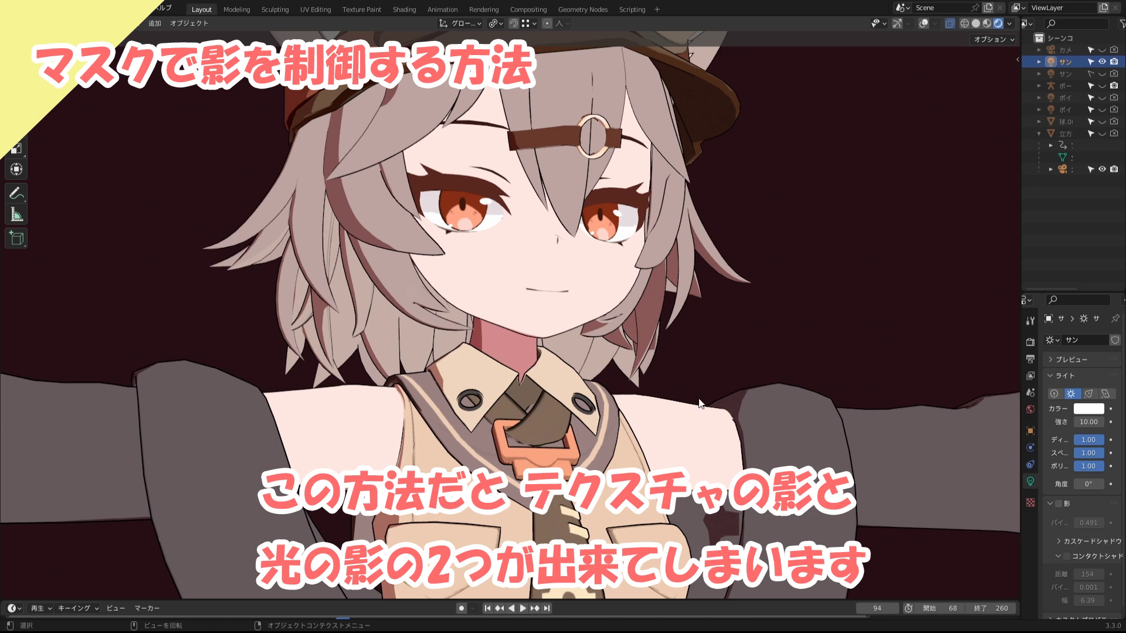
Rotate the sun light to a new angle so shadows fall differently across the character
{"action": "key", "text": "r"}
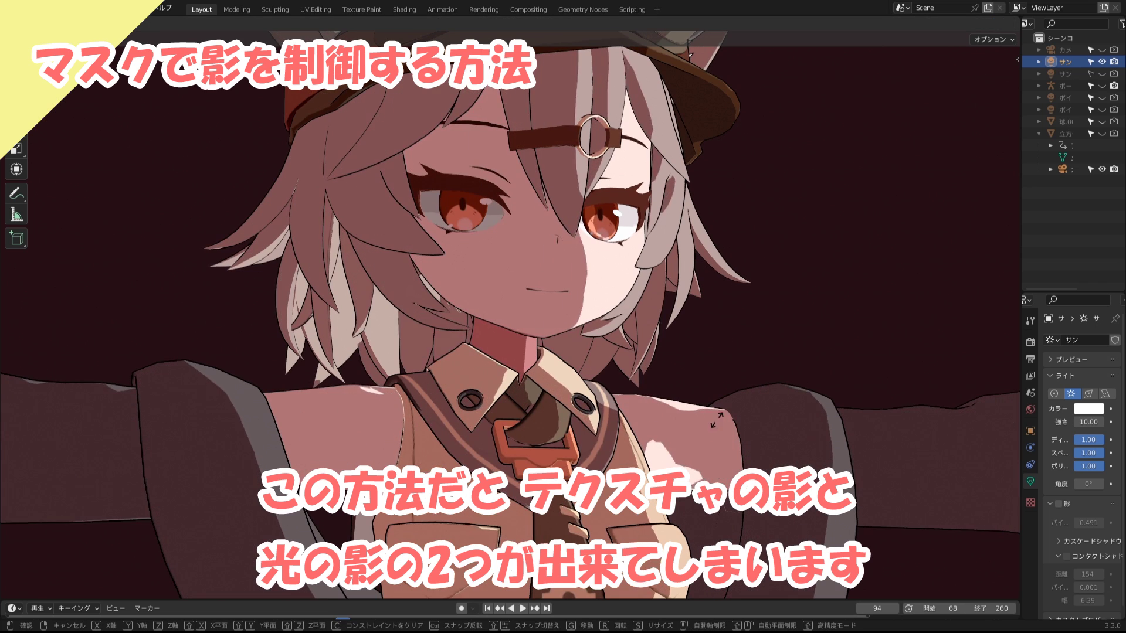
{"action": "left_click", "coordinate": [785, 74]}
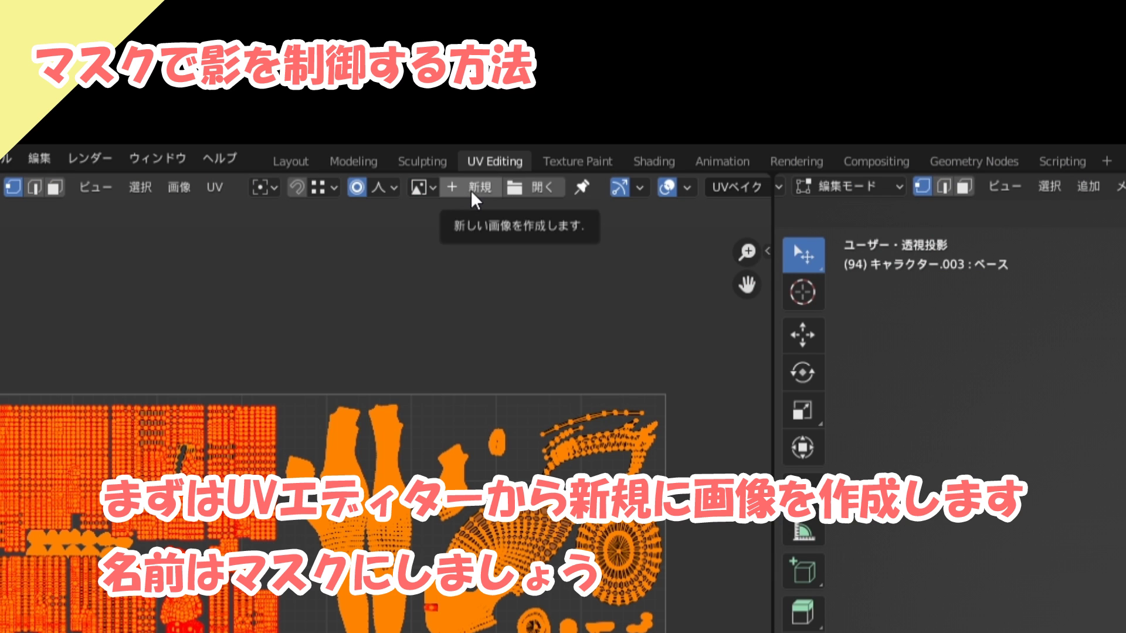
Create a new blank image named マスク to use as the shadow mask
{"action": "left_click", "coordinate": [474, 194]}
{"action": "type", "text": "マスク"}
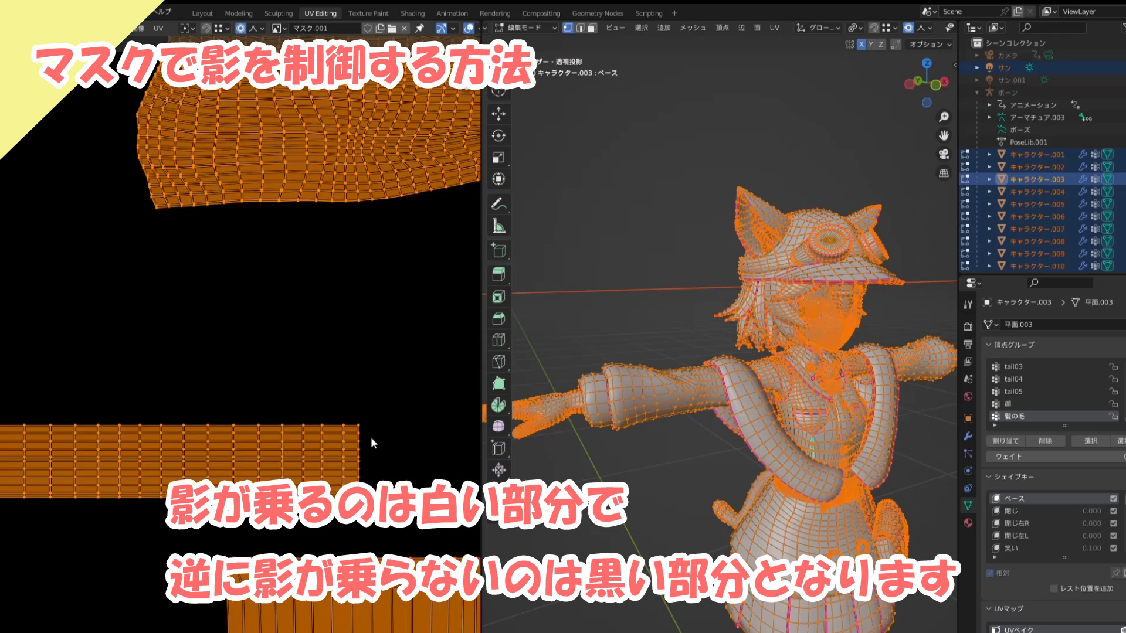
{"action": "scroll", "coordinate": [370, 437], "scroll_direction": "down", "scroll_amount": 5}
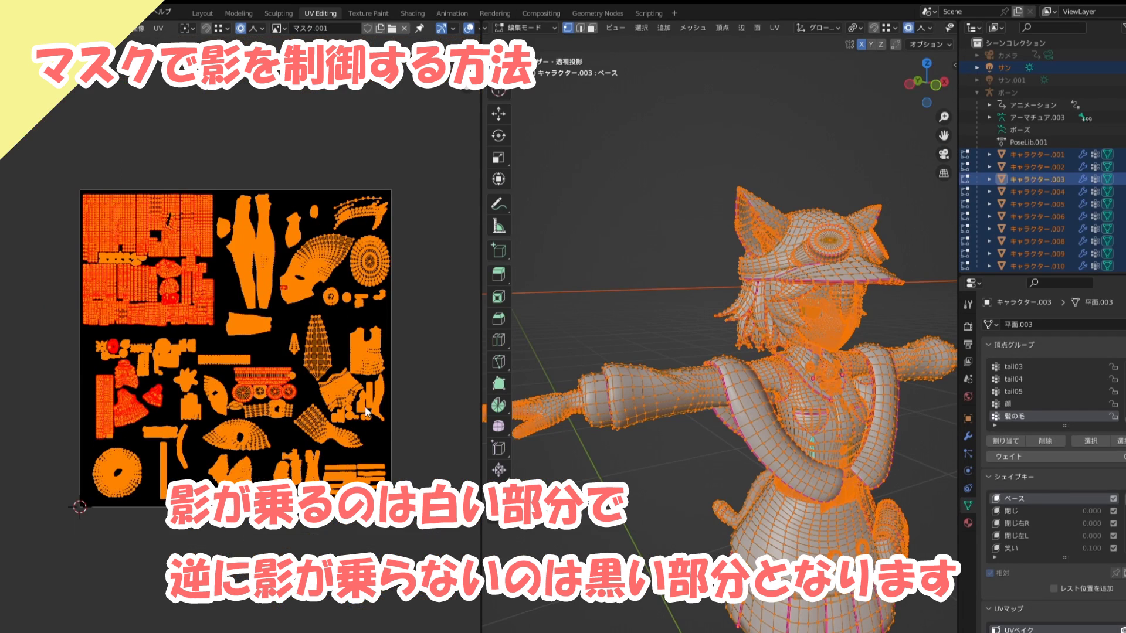
{"action": "scroll", "coordinate": [366, 410], "scroll_direction": "up", "scroll_amount": 2}
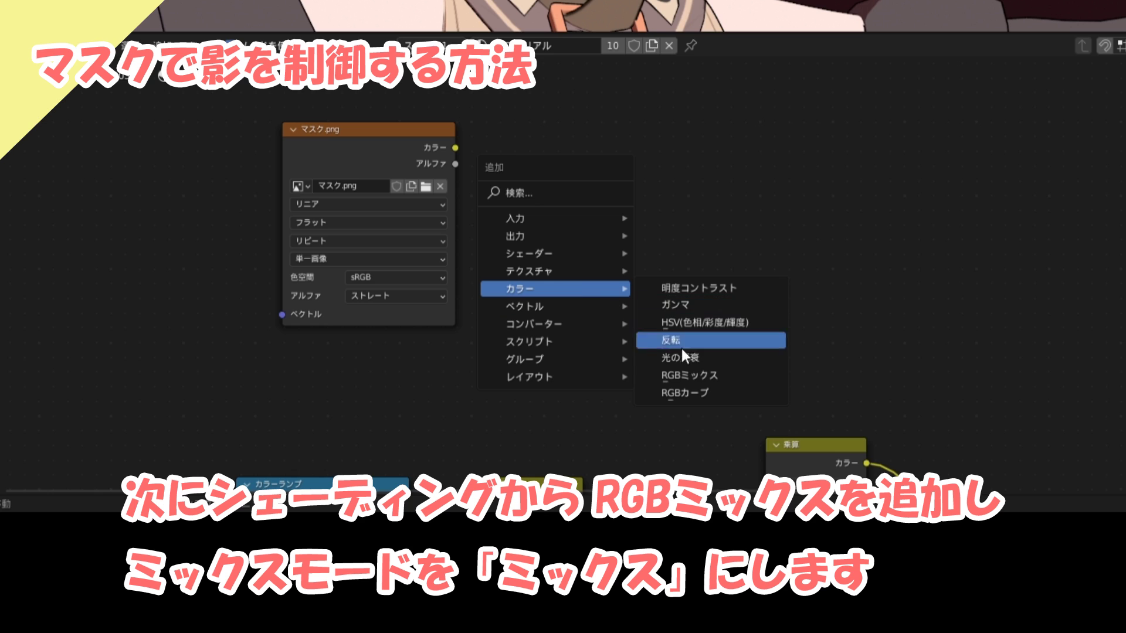
Add a Mix RGB node: マスク.png Color to Fac, 反転 into Color1, output to 乗算 Fac
{"action": "left_click", "coordinate": [684, 374]}
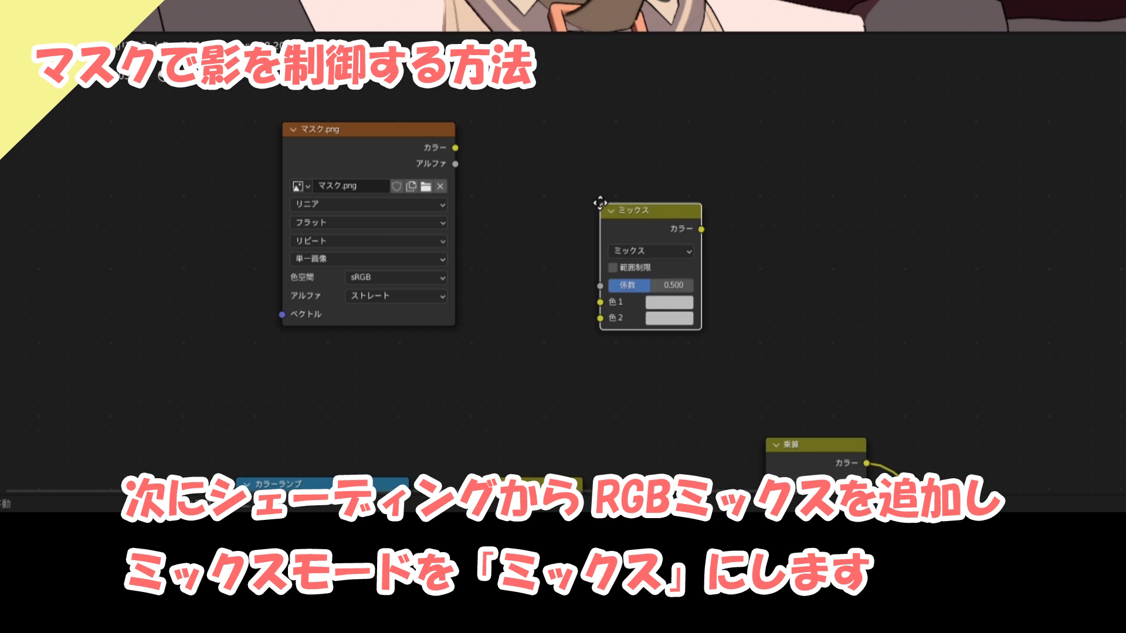
{"action": "left_click", "coordinate": [600, 203]}
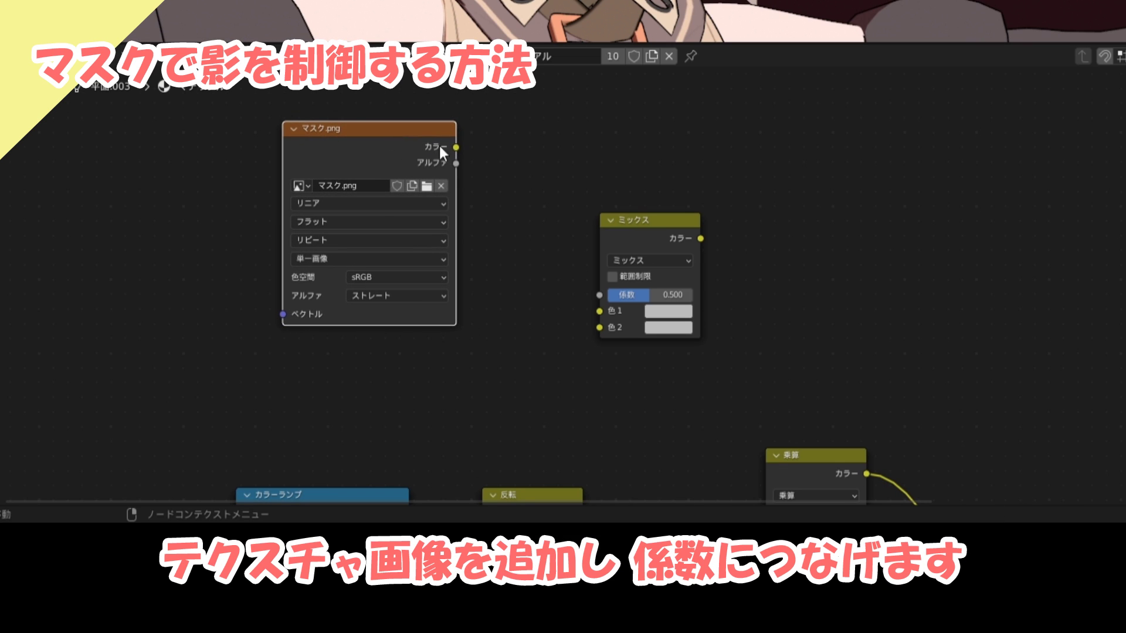
{"action": "left_click_drag", "start_coordinate": [455, 148], "coordinate": [592, 293]}
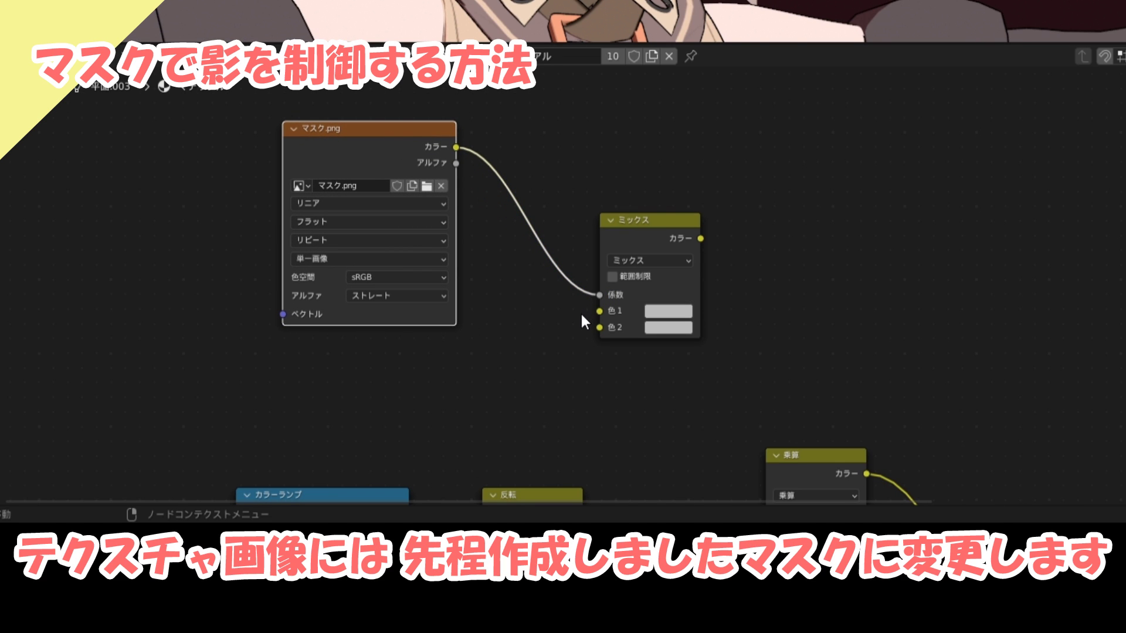
{"action": "mouse_move", "coordinate": [581, 317]}
{"action": "middle_mouse_down"}
{"action": "mouse_move", "coordinate": [664, 396]}
{"action": "mouse_move", "coordinate": [681, 387]}
{"action": "middle_mouse_up"}
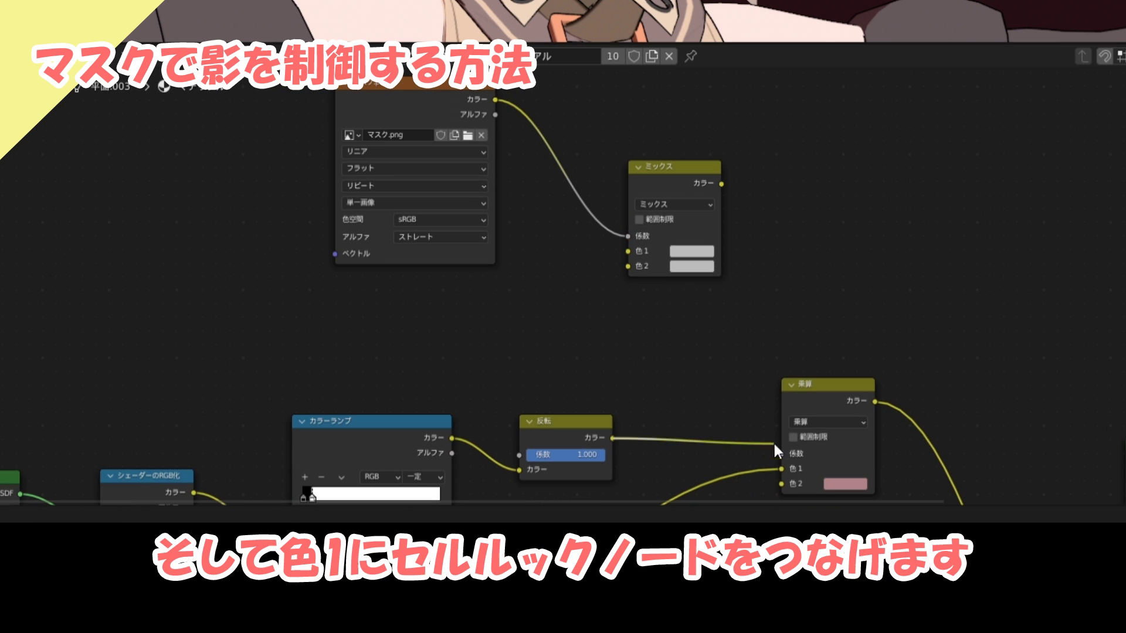
{"action": "left_click_drag", "start_coordinate": [780, 453], "coordinate": [627, 250]}
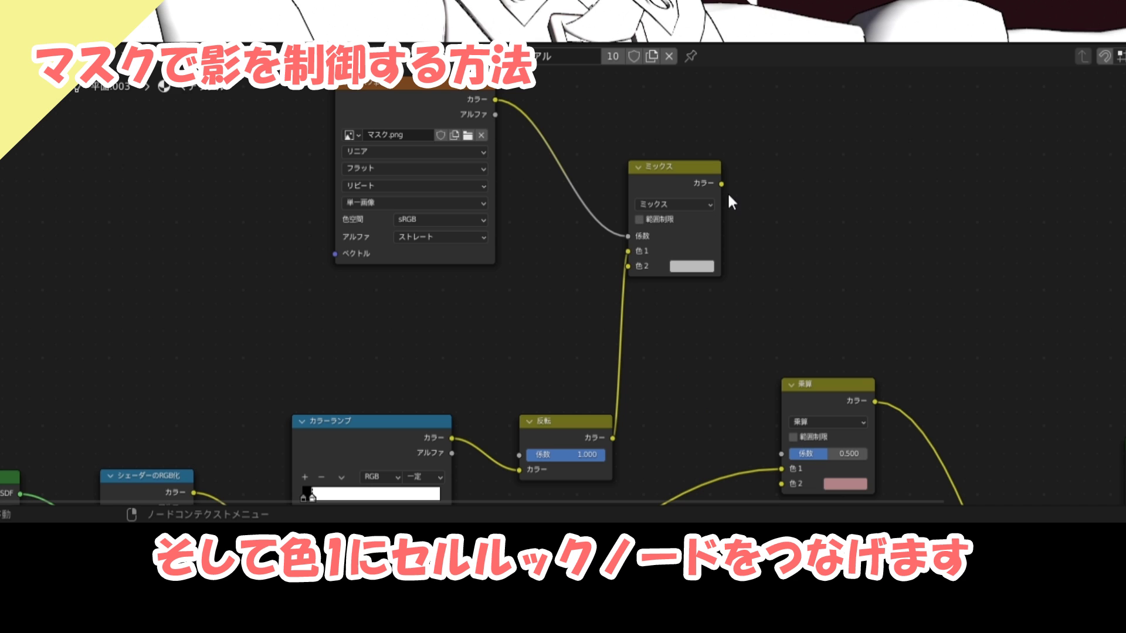
{"action": "left_click_drag", "start_coordinate": [722, 187], "coordinate": [730, 272]}
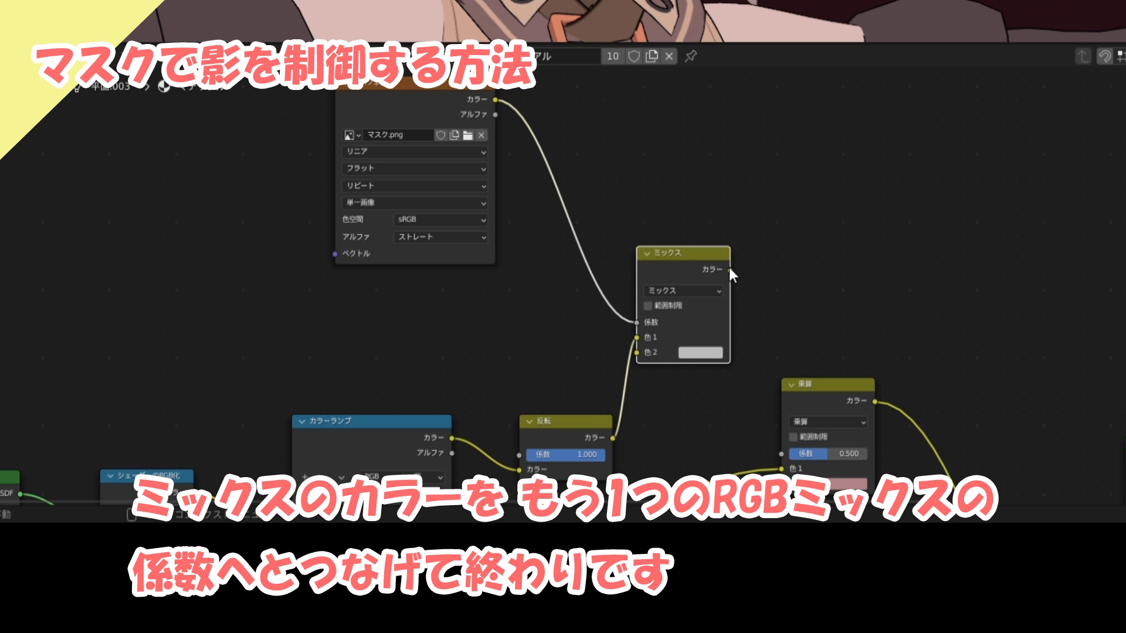
{"action": "left_click_drag", "start_coordinate": [730, 270], "coordinate": [780, 454]}
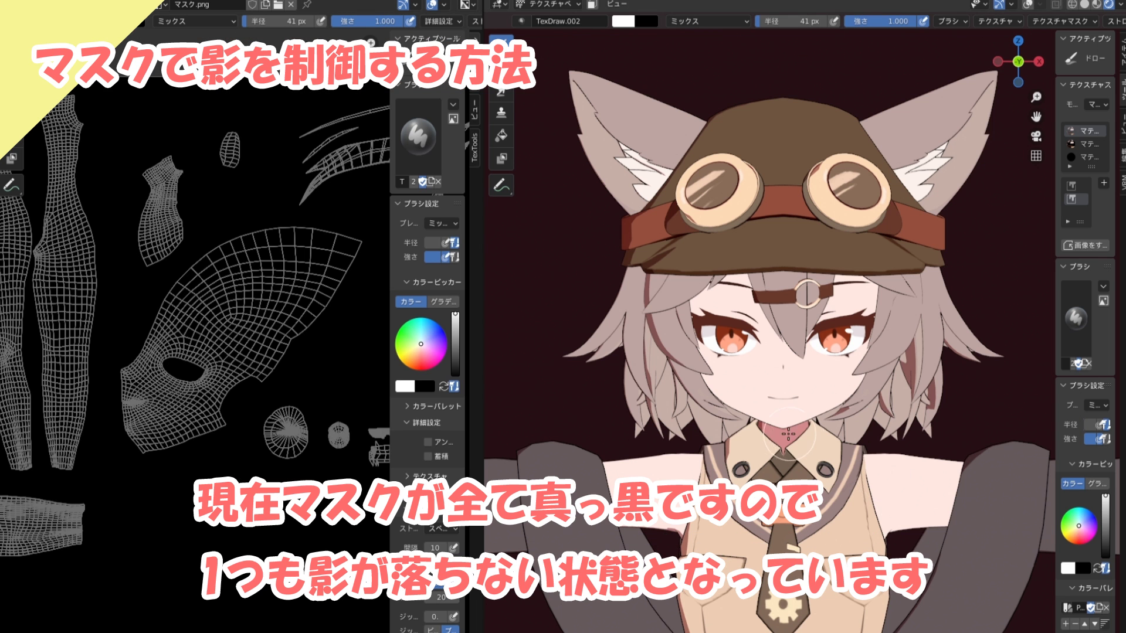
Paint white on the mask over the neck UV island and the small upper island
{"action": "scroll", "coordinate": [801, 417], "scroll_direction": "up", "scroll_amount": 4}
{"action": "middle_click_drag", "start_coordinate": [801, 417], "coordinate": [801, 417]}
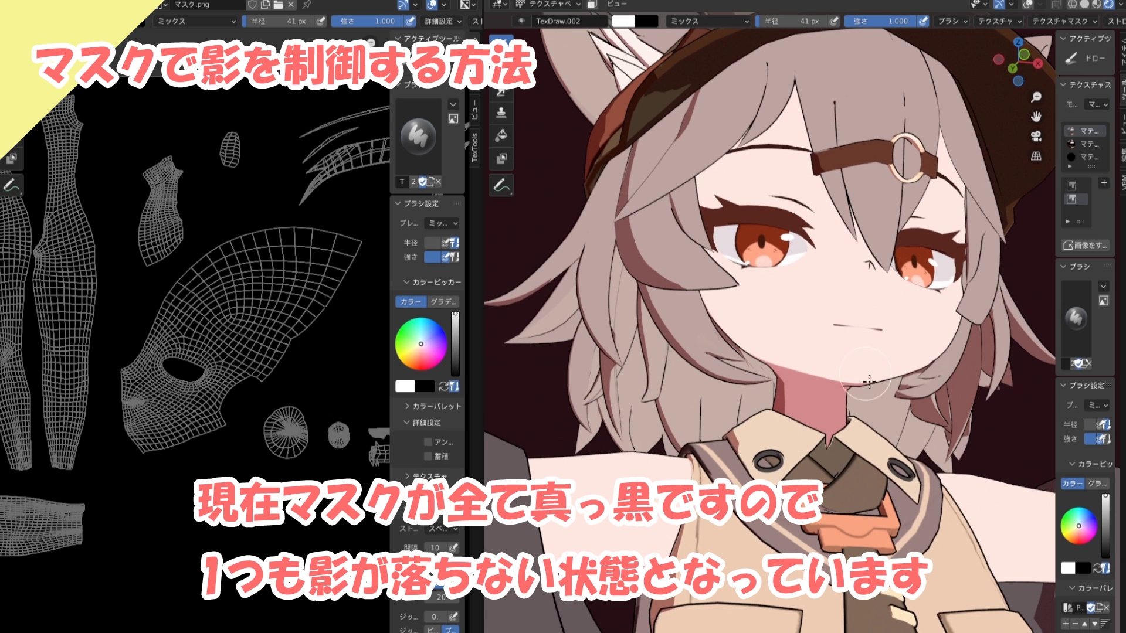
{"action": "scroll", "coordinate": [241, 428], "scroll_direction": "up", "scroll_amount": 3}
{"action": "scroll", "coordinate": [186, 492], "scroll_direction": "down", "scroll_amount": 1}
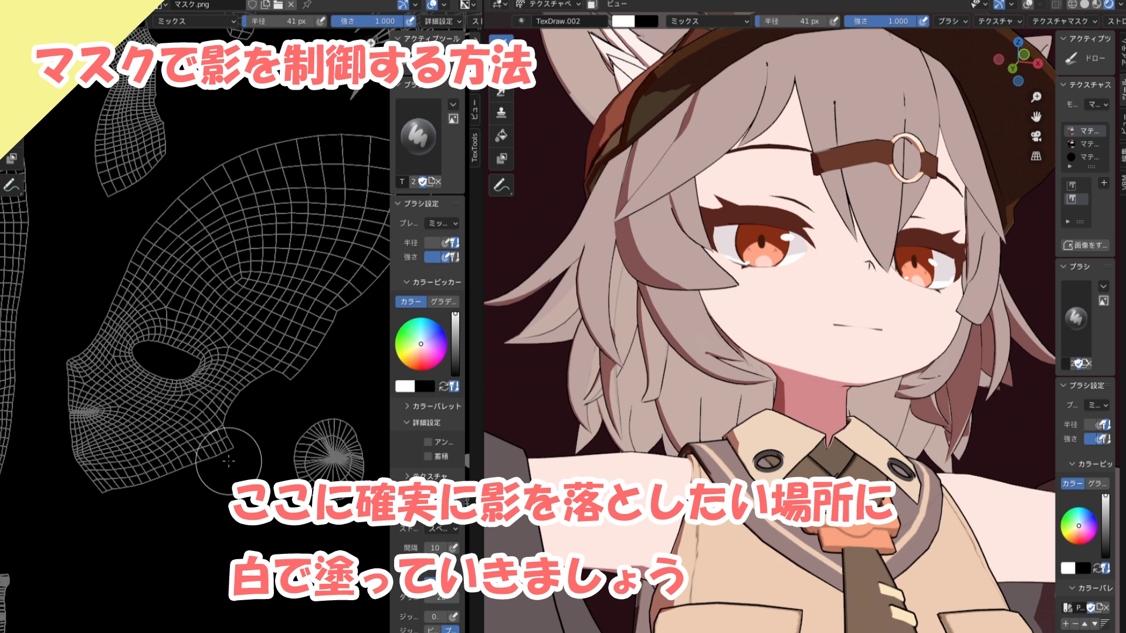
{"action": "left_click_drag", "start_coordinate": [245, 456], "coordinate": [130, 484]}
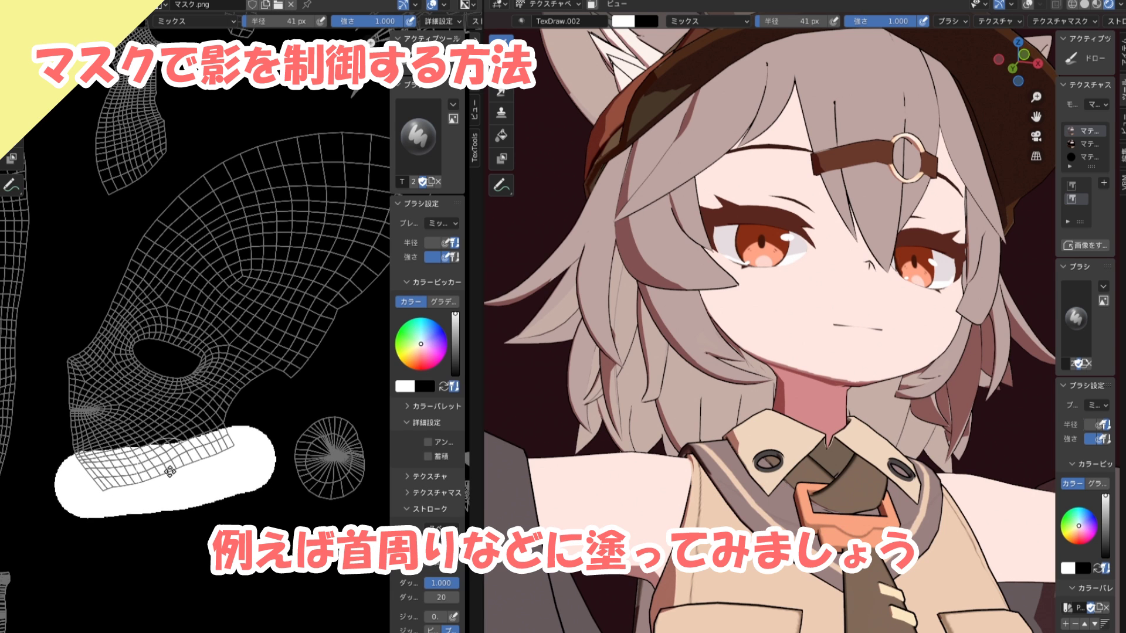
{"action": "middle_click_drag", "start_coordinate": [130, 166], "coordinate": [157, 249]}
{"action": "left_click_drag", "start_coordinate": [155, 247], "coordinate": [147, 212]}
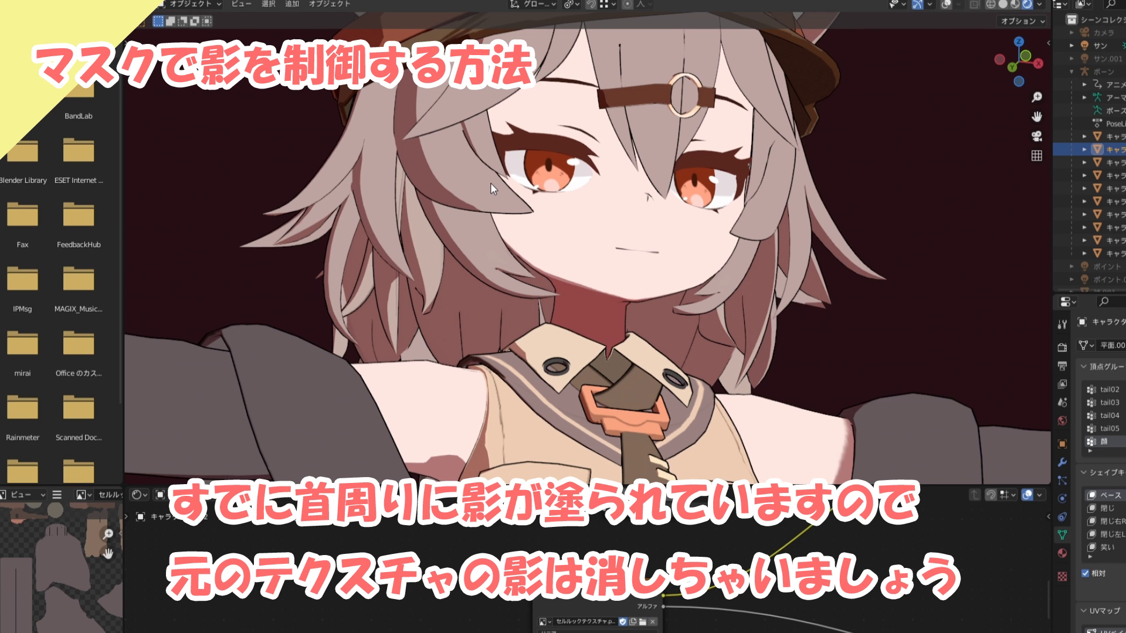
Rotate the sun light around the Z axis to a new direction
{"action": "middle_click_drag", "start_coordinate": [626, 359], "coordinate": [597, 328]}
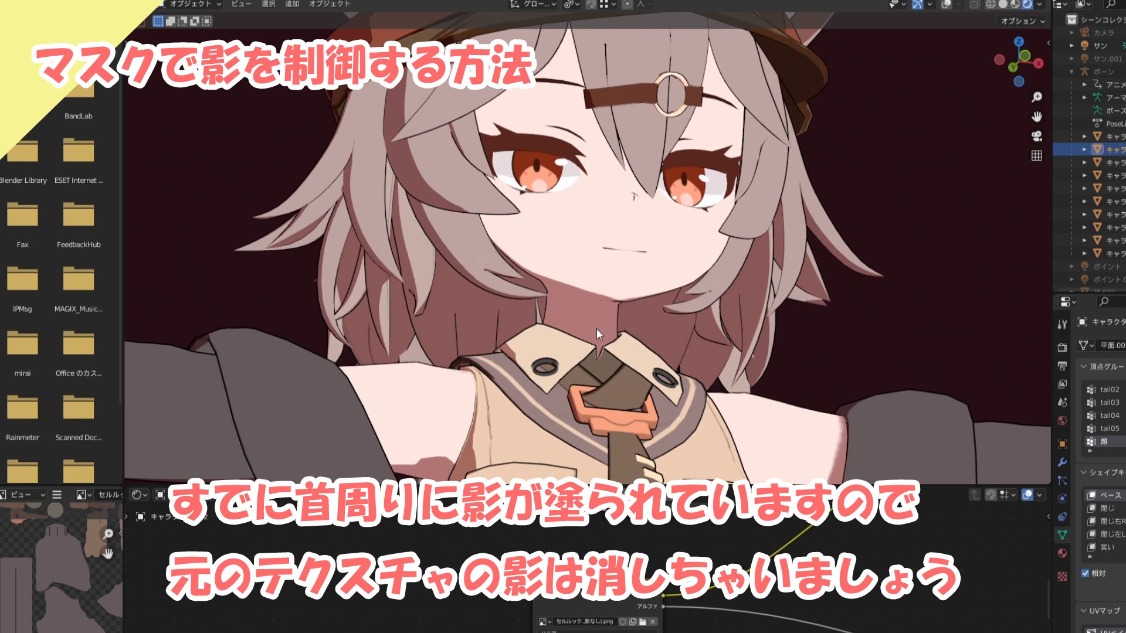
{"action": "scroll", "coordinate": [580, 346], "scroll_direction": "down", "scroll_amount": 2}
{"action": "scroll", "coordinate": [579, 354], "scroll_direction": "down", "scroll_amount": 2}
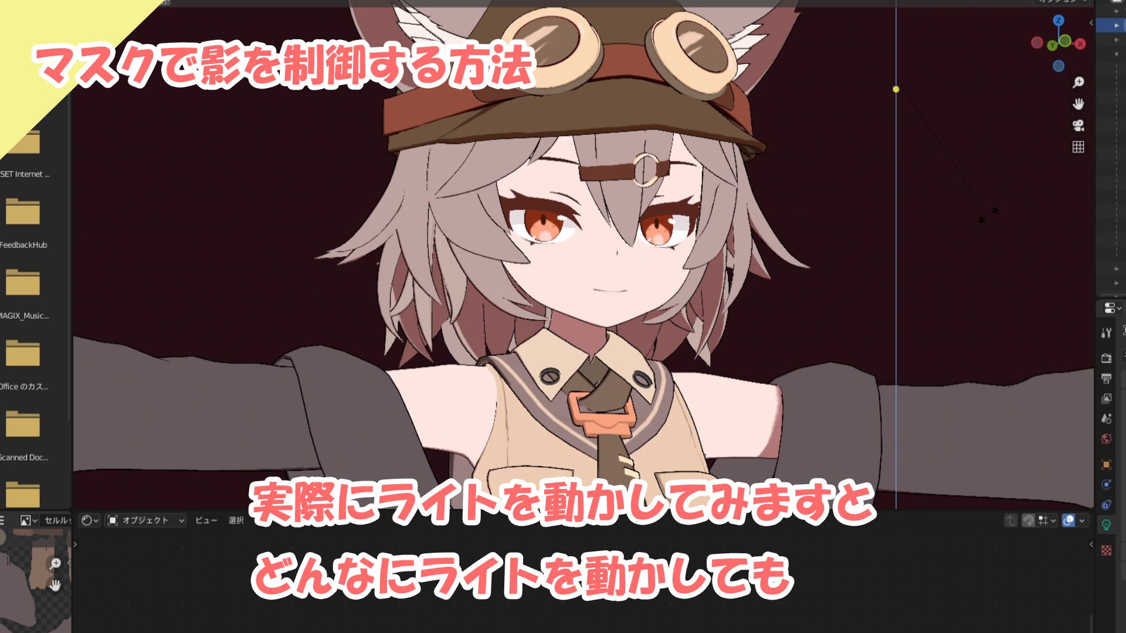
{"action": "key", "text": "z"}
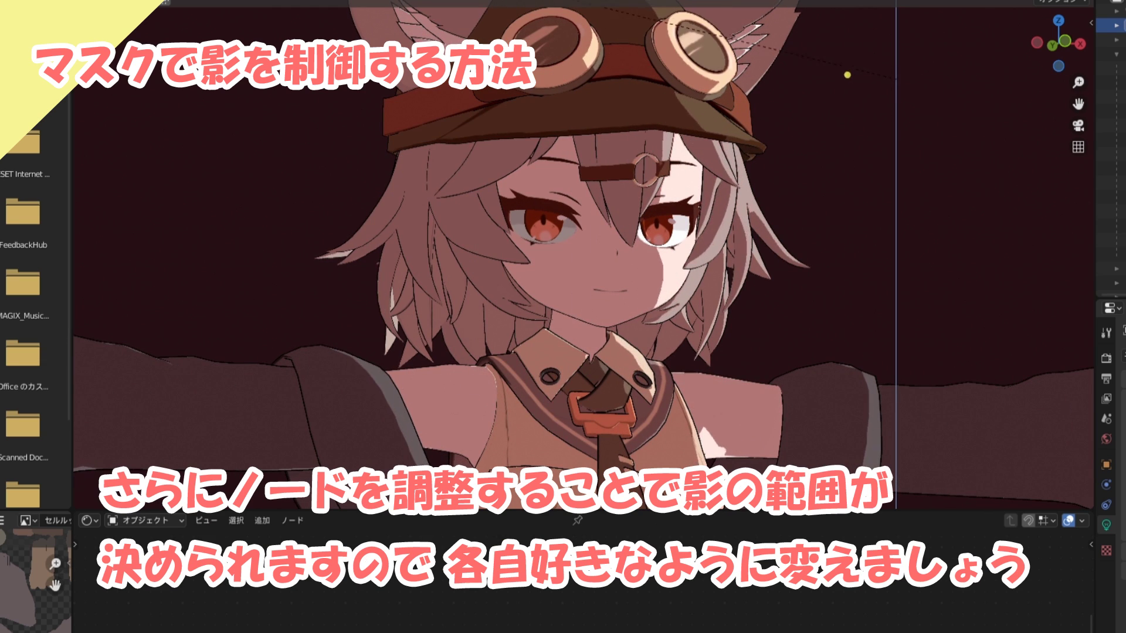
{"action": "left_click", "coordinate": [892, 243]}
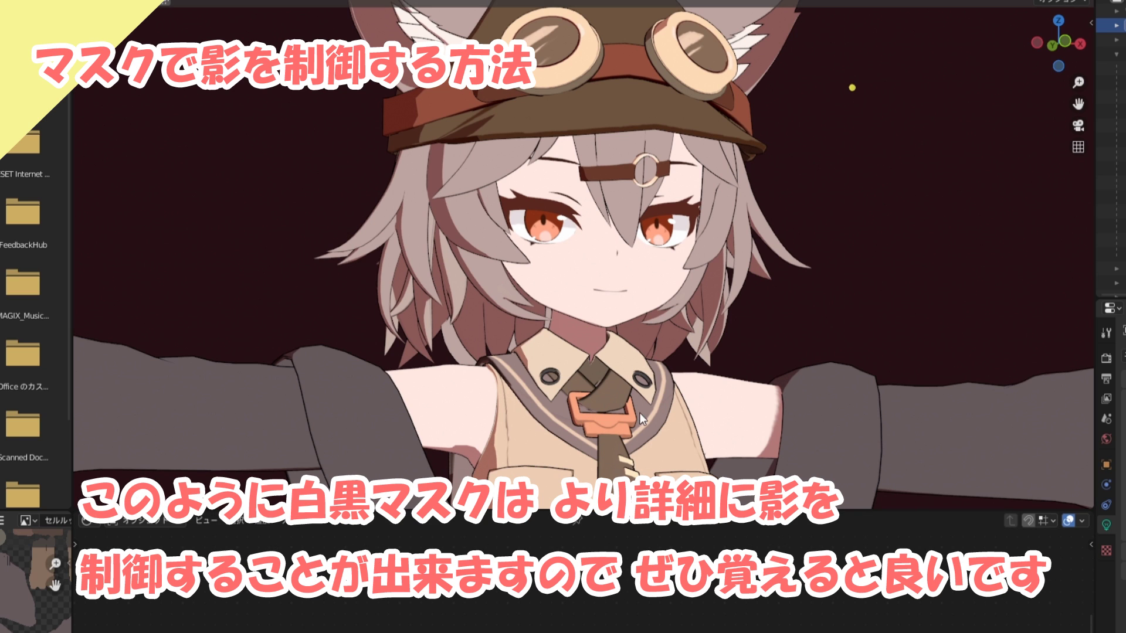
Shift the character's ColorRamp black stop to enlarge the shadow area
{"action": "left_click", "coordinate": [610, 310]}
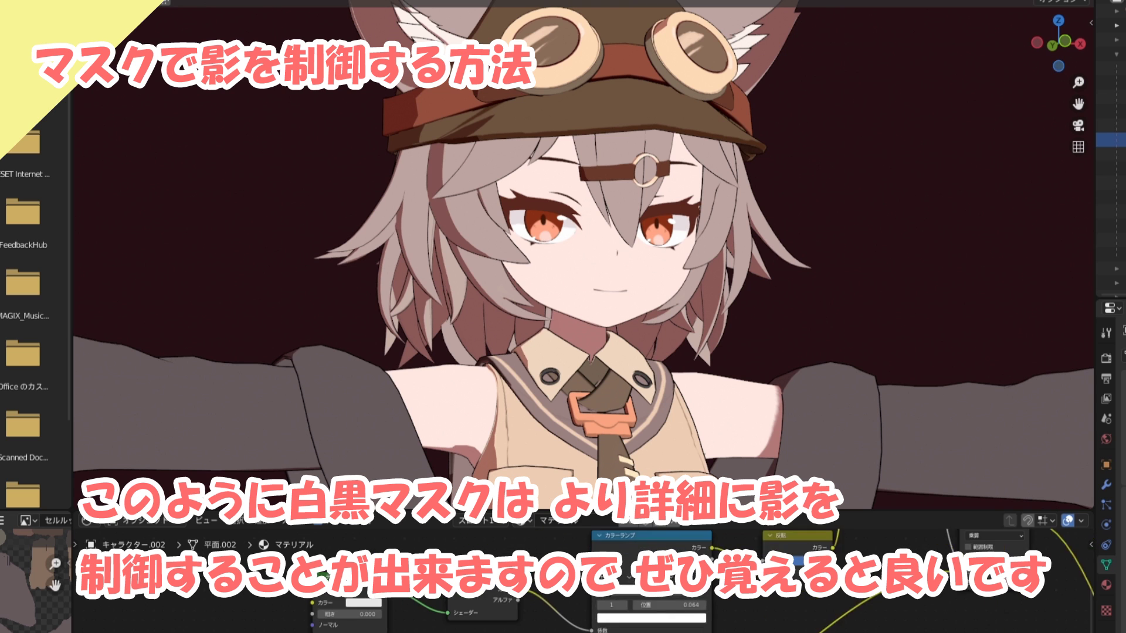
{"action": "mouse_move", "coordinate": [607, 599]}
{"action": "left_mouse_down"}
{"action": "mouse_move", "coordinate": [684, 592]}
{"action": "mouse_move", "coordinate": [607, 599]}
{"action": "left_mouse_up"}
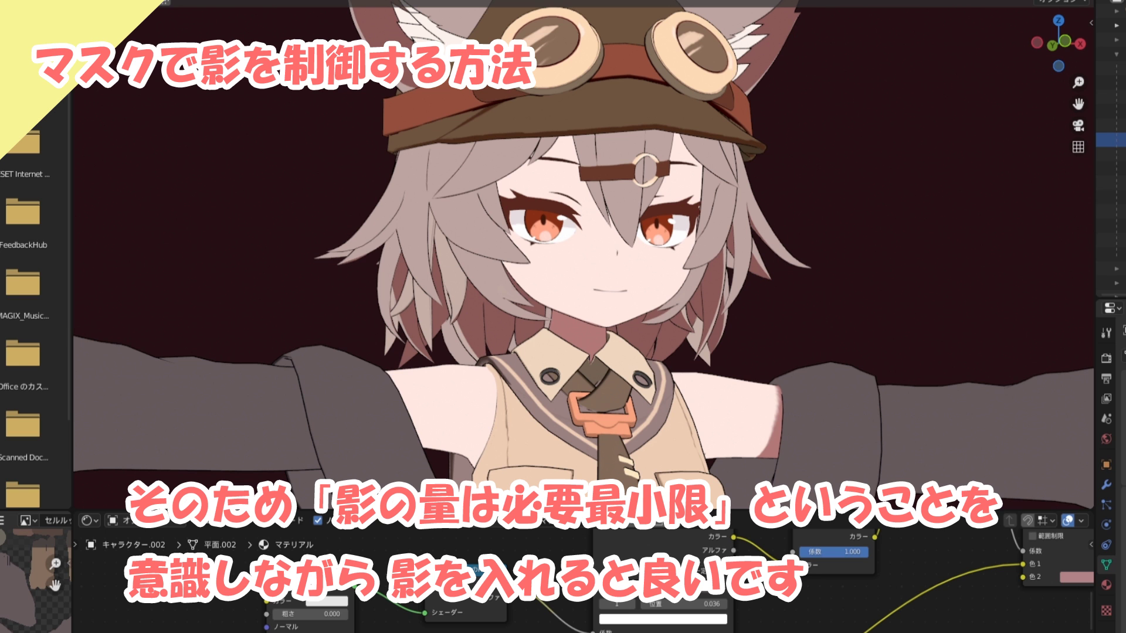
{"action": "scroll", "coordinate": [855, 586], "scroll_direction": "down", "scroll_amount": 3}
{"action": "scroll", "coordinate": [820, 563], "scroll_direction": "down", "scroll_amount": 3}
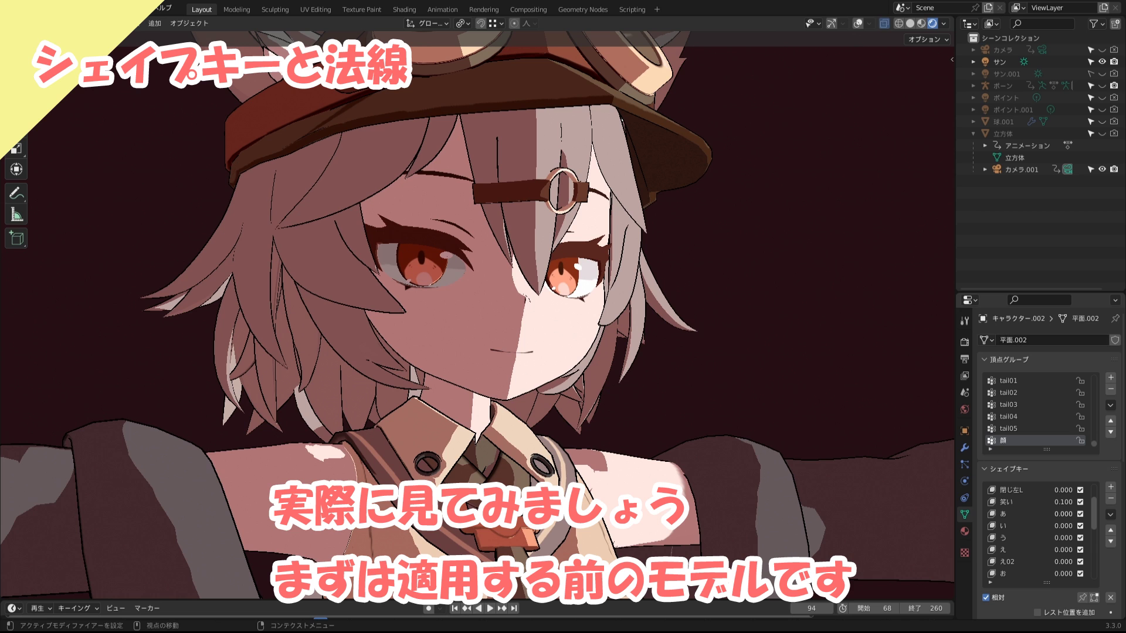
Apply the DataTransfer modifier and raise the あ shape key to open the mouth
{"action": "left_click_drag", "start_coordinate": [1063, 513], "coordinate": [1077, 518]}
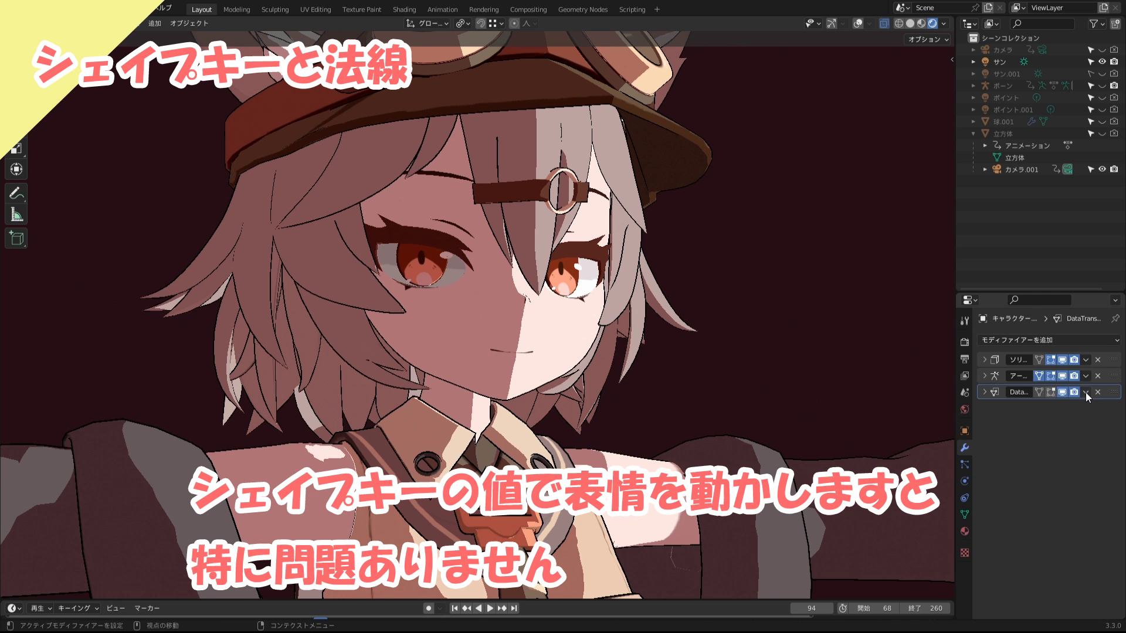
{"action": "left_click", "coordinate": [1085, 392]}
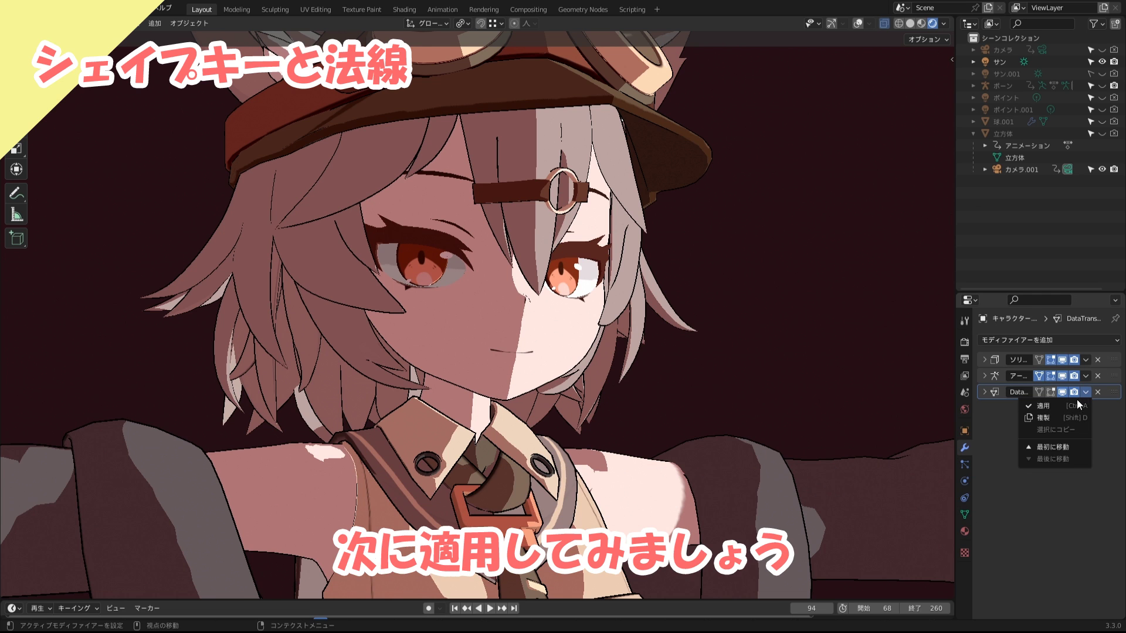
{"action": "left_click", "coordinate": [1054, 407]}
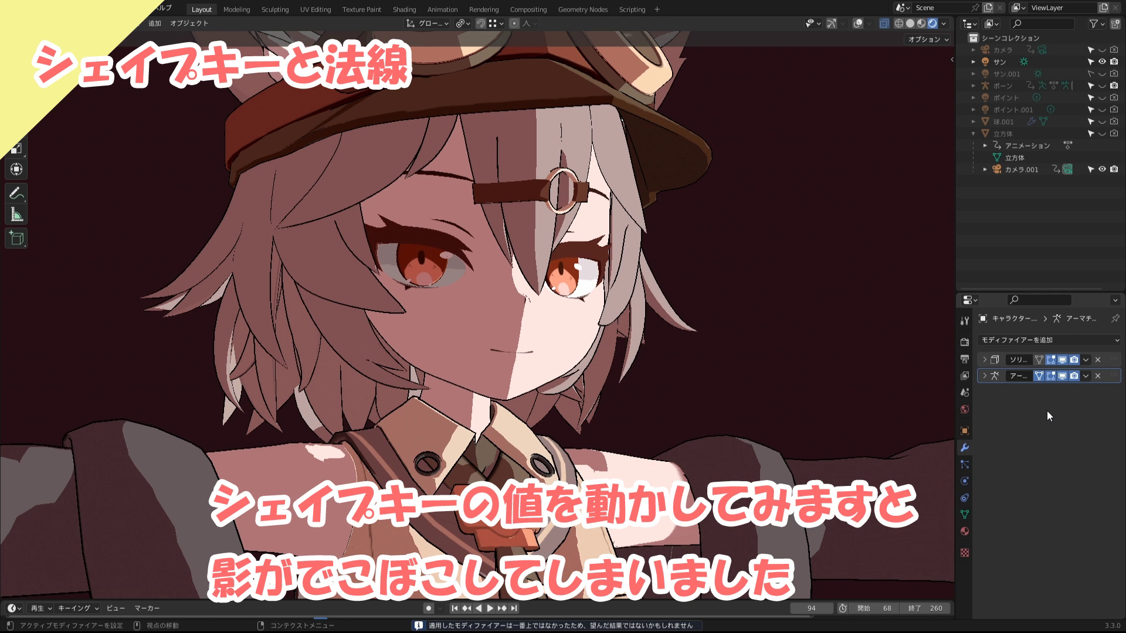
{"action": "left_click", "coordinate": [964, 514]}
{"action": "left_click_drag", "start_coordinate": [1064, 513], "coordinate": [1076, 518]}
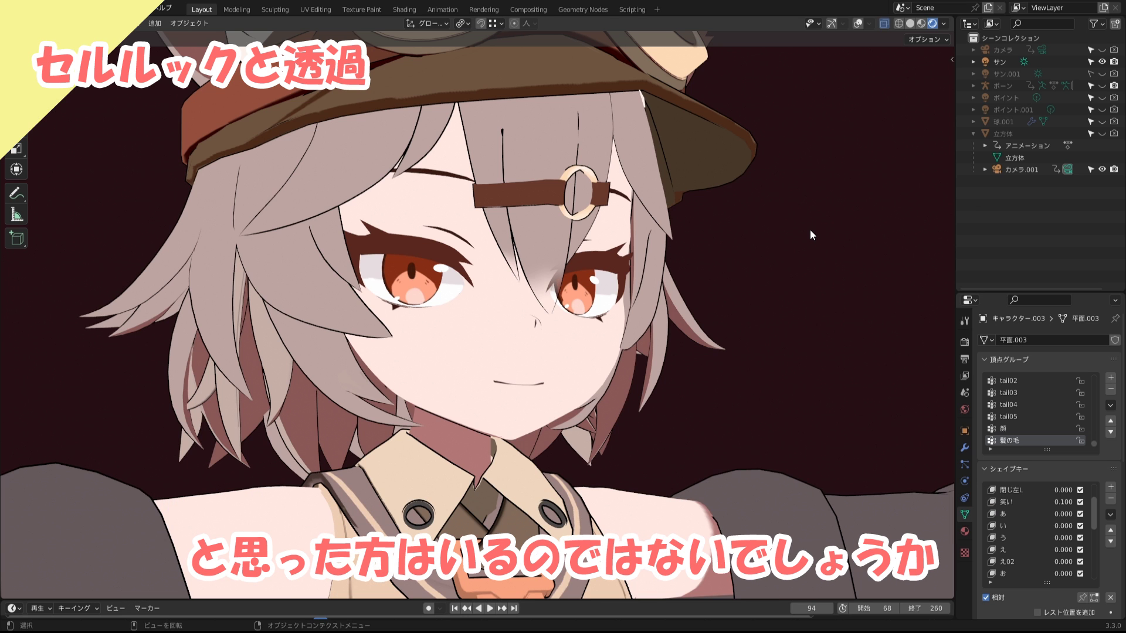
Switch to the plain Draw brush and bring up the Shader Editor's add-node menu
{"action": "scroll", "coordinate": [691, 364], "scroll_direction": "up", "scroll_amount": 1}
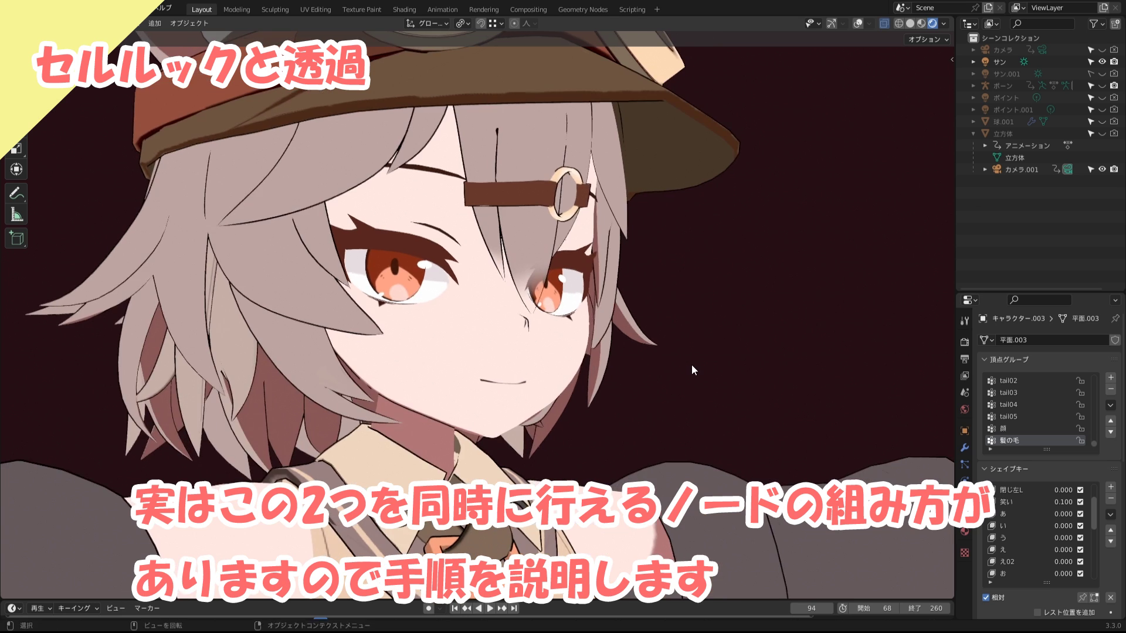
{"action": "scroll", "coordinate": [631, 354], "scroll_direction": "up", "scroll_amount": 1}
{"action": "scroll", "coordinate": [629, 356], "scroll_direction": "up", "scroll_amount": 1}
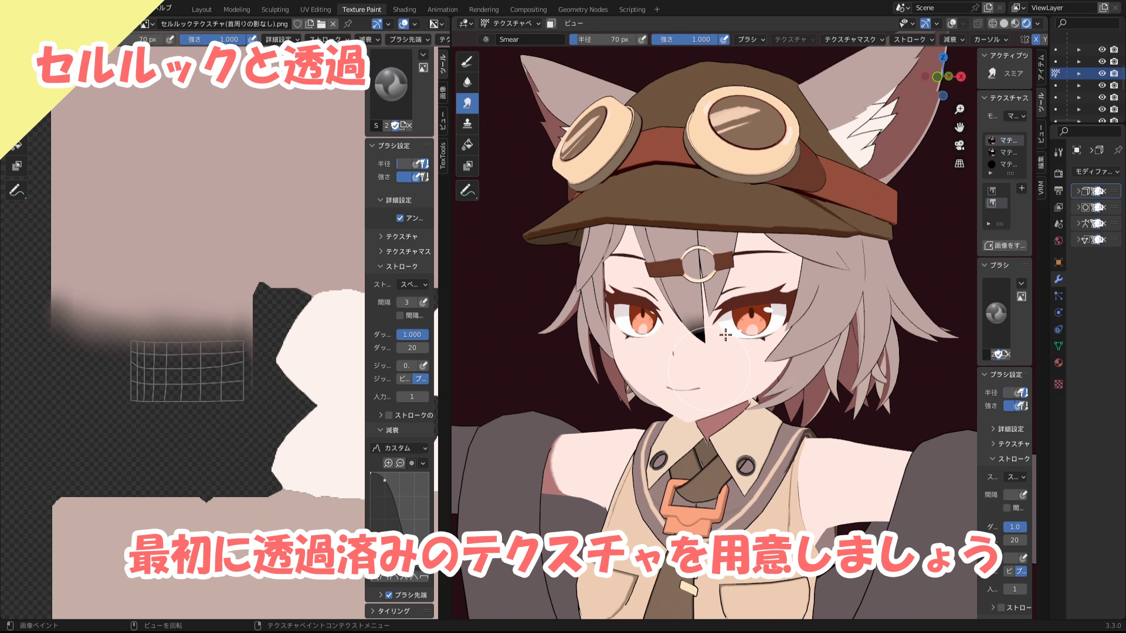
{"action": "key", "text": "shift+space"}
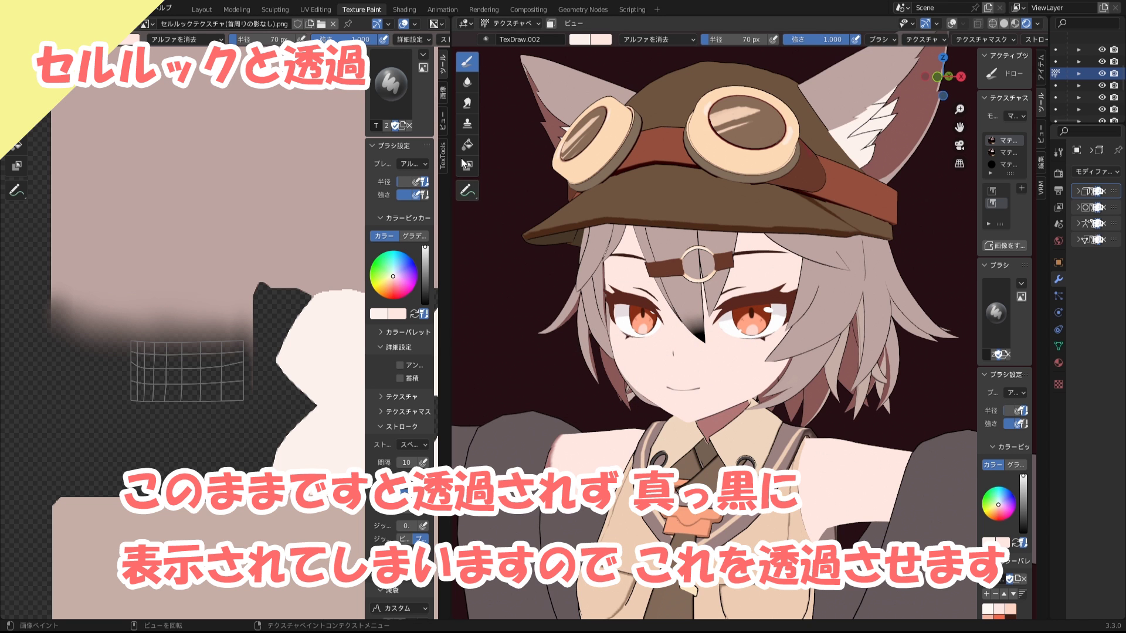
{"action": "left_click", "coordinate": [505, 23]}
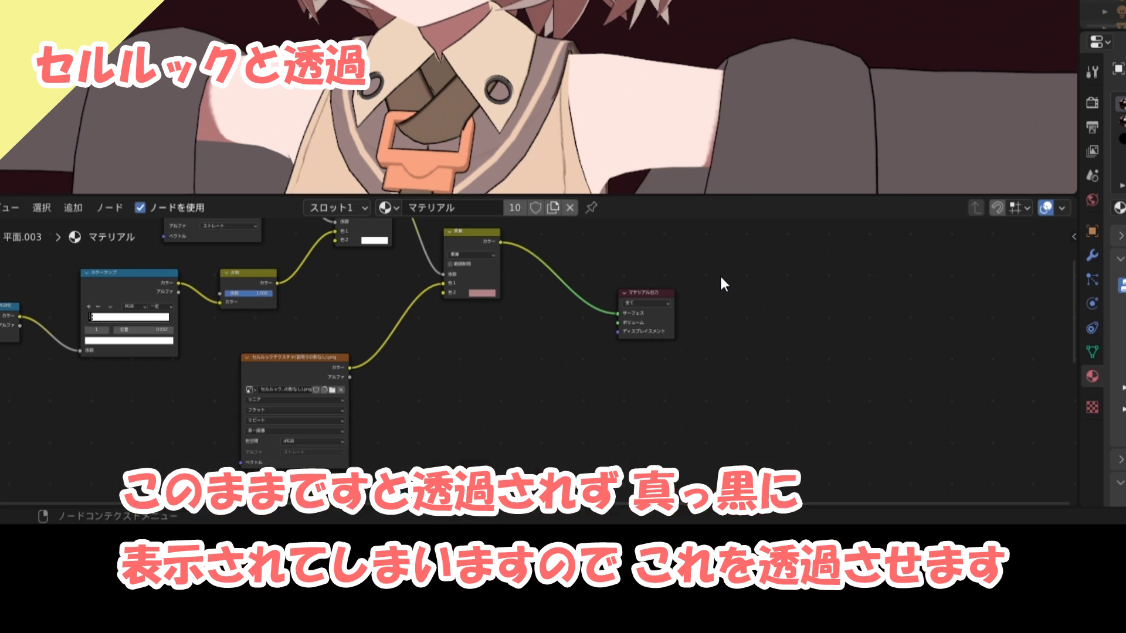
{"action": "key", "text": "shift+a"}
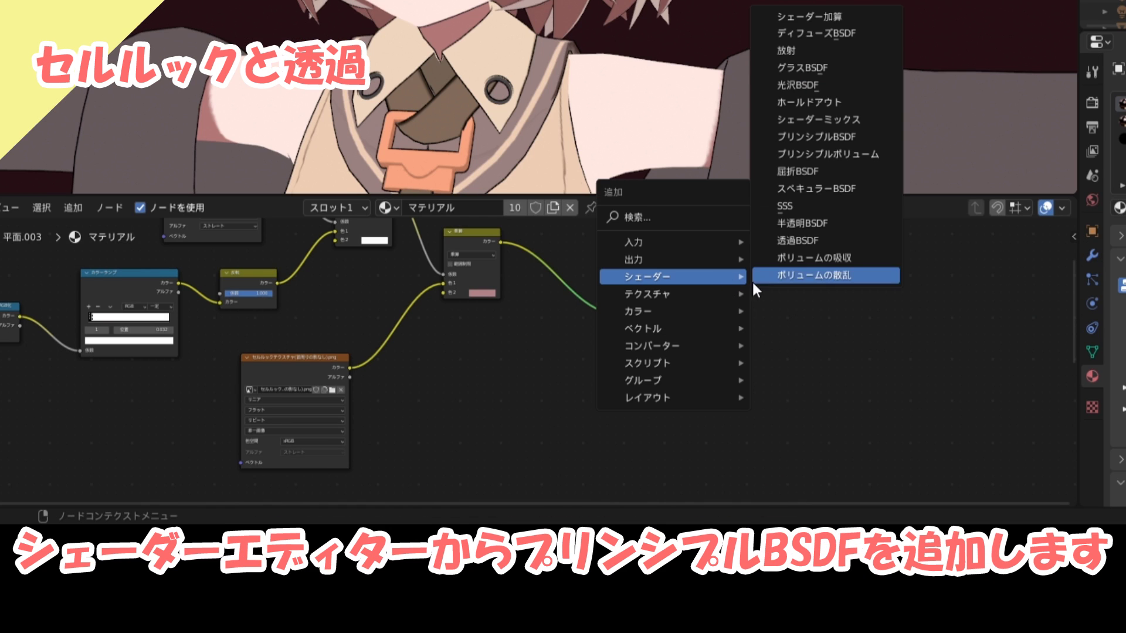
Add a Principled BSDF with black Base Color and zero specular, roughness and sheen tint
{"action": "left_click", "coordinate": [825, 138]}
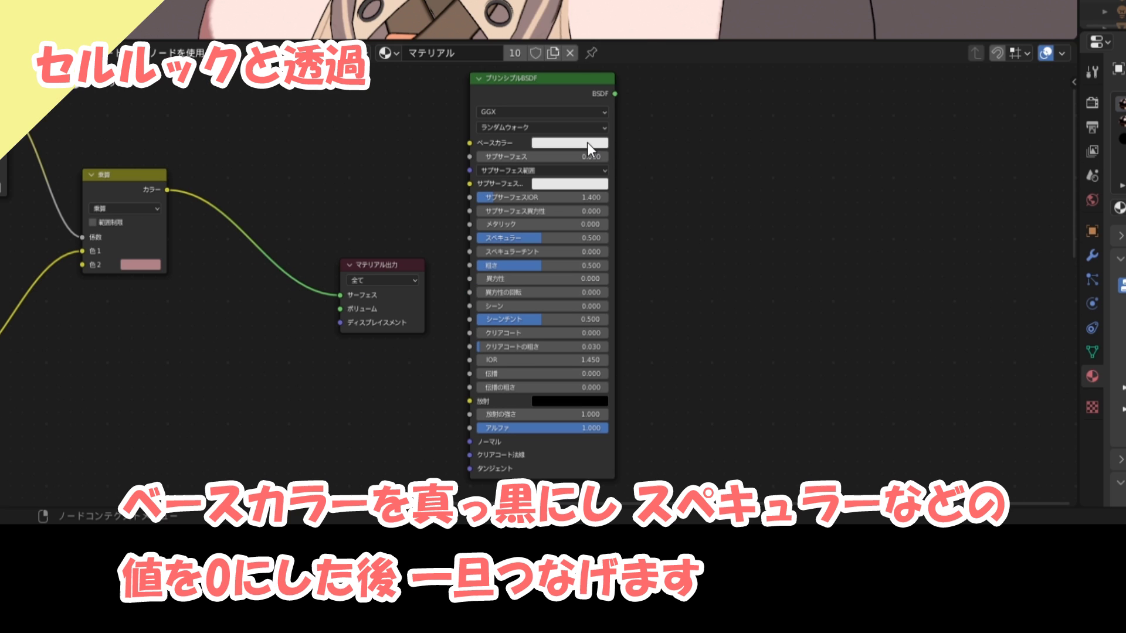
{"action": "left_click", "coordinate": [586, 143]}
{"action": "left_click_drag", "start_coordinate": [639, 19], "coordinate": [638, 56]}
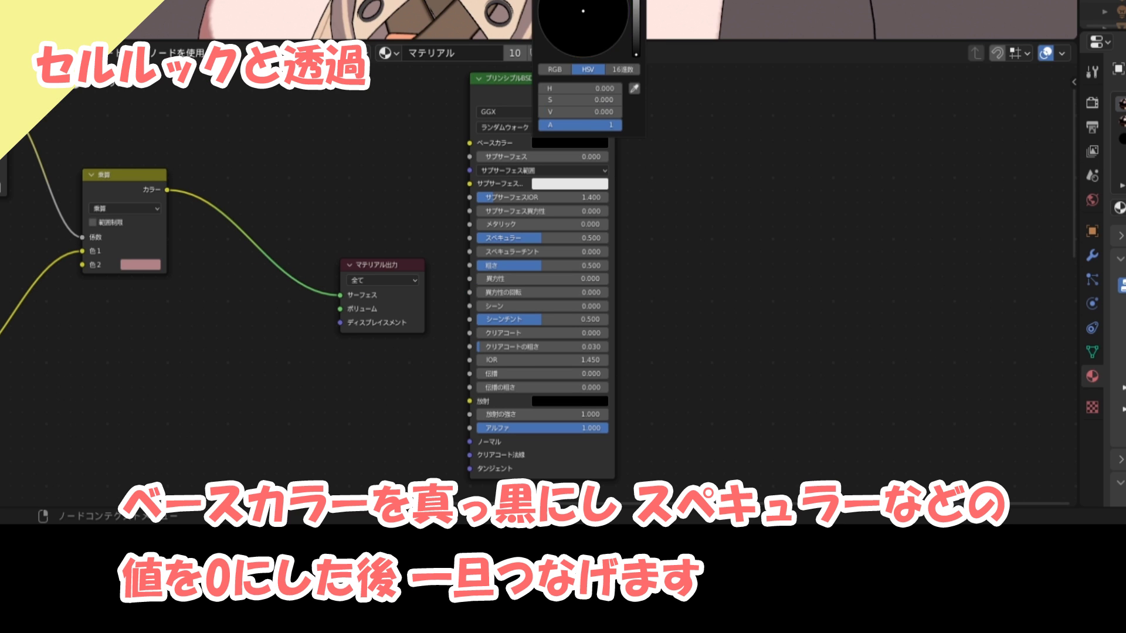
{"action": "key", "text": "BackSpace"}
{"action": "key", "text": "BackSpace"}
{"action": "key", "text": "BackSpace"}
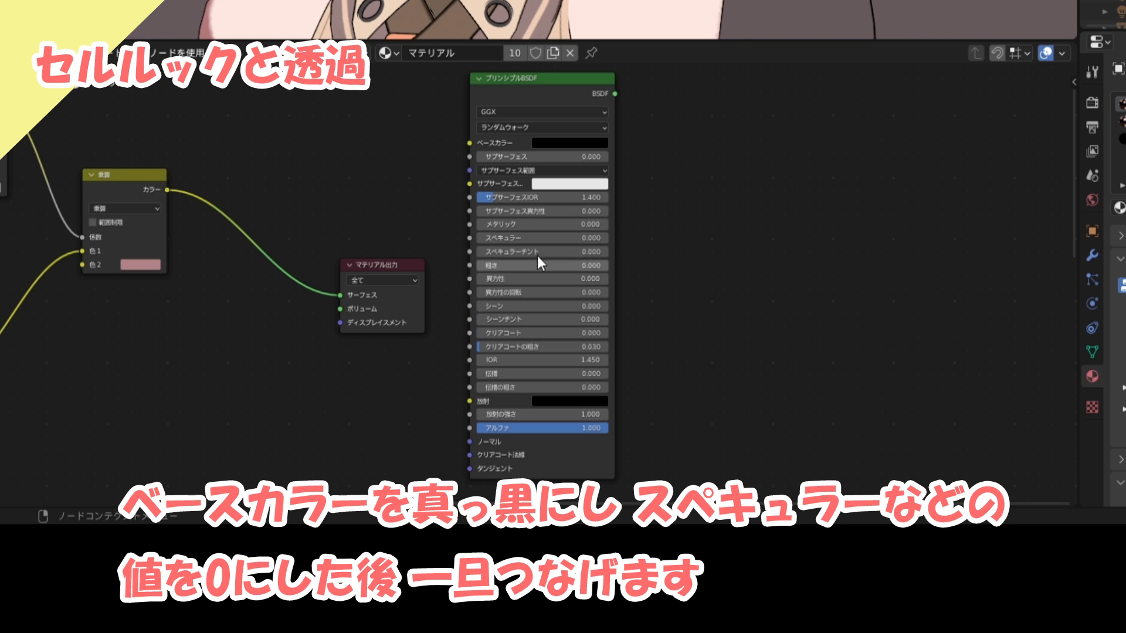
Insert the BSDF before the output, shaded colour into Emission and texture alpha into Alpha
{"action": "left_click_drag", "start_coordinate": [547, 95], "coordinate": [284, 176]}
{"action": "left_click_drag", "start_coordinate": [375, 264], "coordinate": [444, 264]}
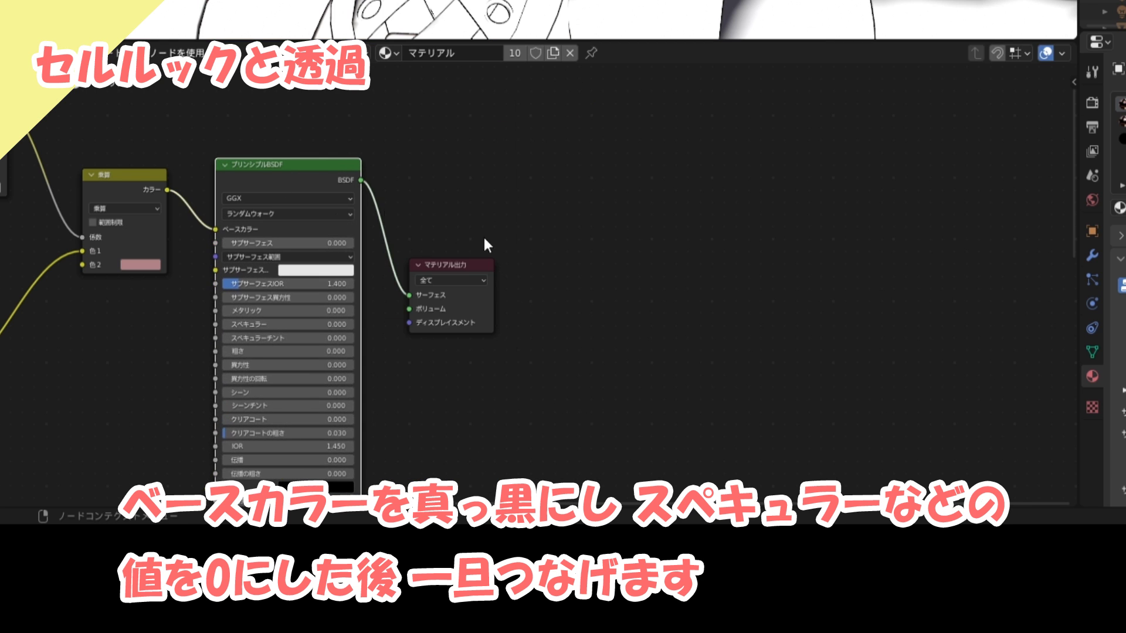
{"action": "middle_click_drag", "start_coordinate": [509, 247], "coordinate": [782, 228]}
{"action": "mouse_move", "coordinate": [524, 165]}
{"action": "left_mouse_down"}
{"action": "mouse_move", "coordinate": [482, 238]}
{"action": "mouse_move", "coordinate": [491, 389]}
{"action": "mouse_move", "coordinate": [525, 407]}
{"action": "left_mouse_up"}
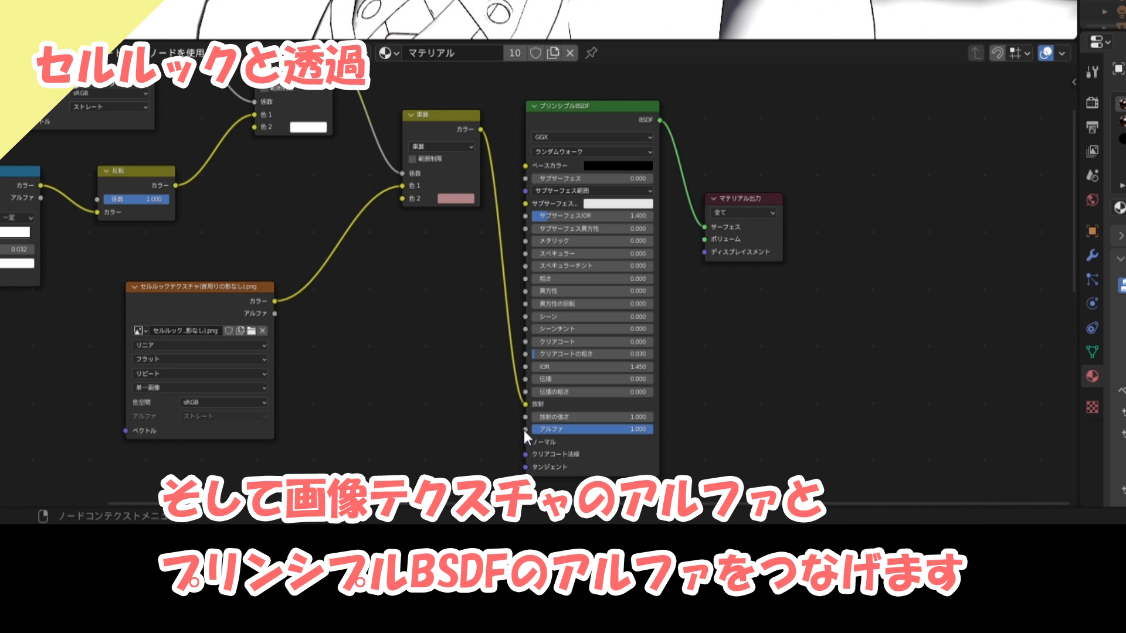
{"action": "mouse_move", "coordinate": [525, 429]}
{"action": "left_mouse_down"}
{"action": "mouse_move", "coordinate": [370, 349]}
{"action": "mouse_move", "coordinate": [275, 318]}
{"action": "left_mouse_up"}
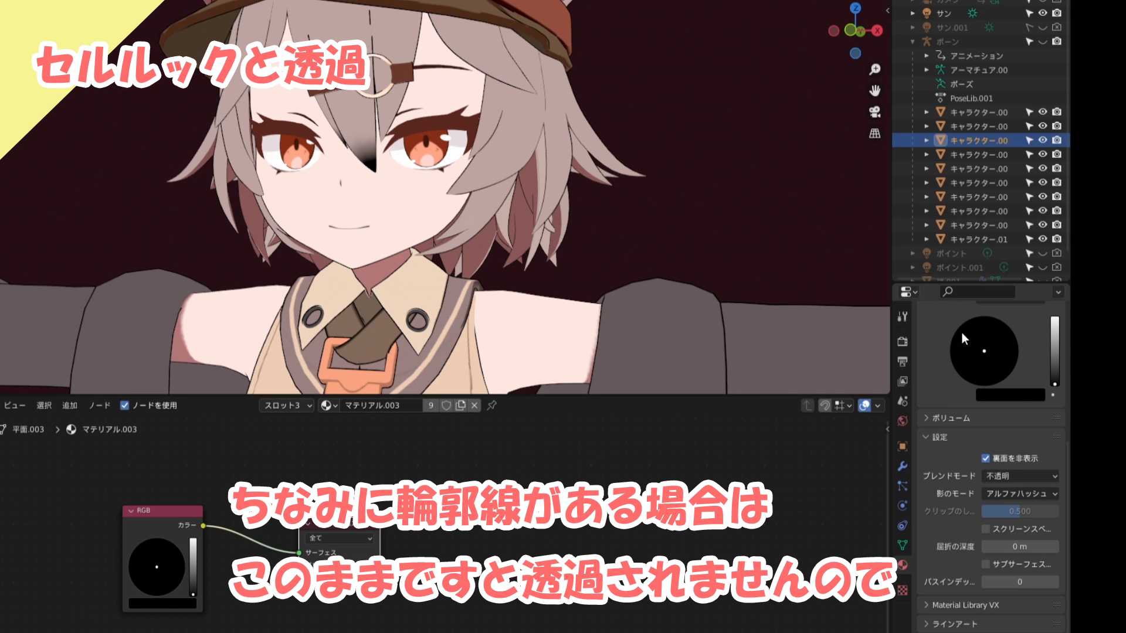
Switch the outline material マテリアル.003 to the Alpha Blend blend mode
{"action": "left_click", "coordinate": [1001, 476]}
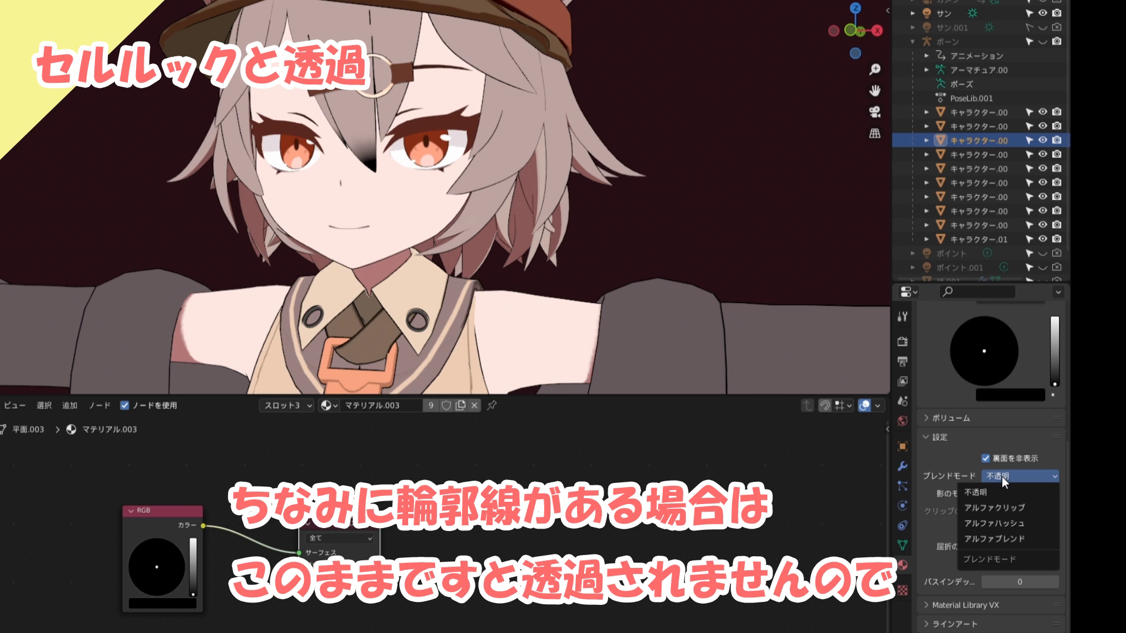
{"action": "left_click", "coordinate": [1003, 540]}
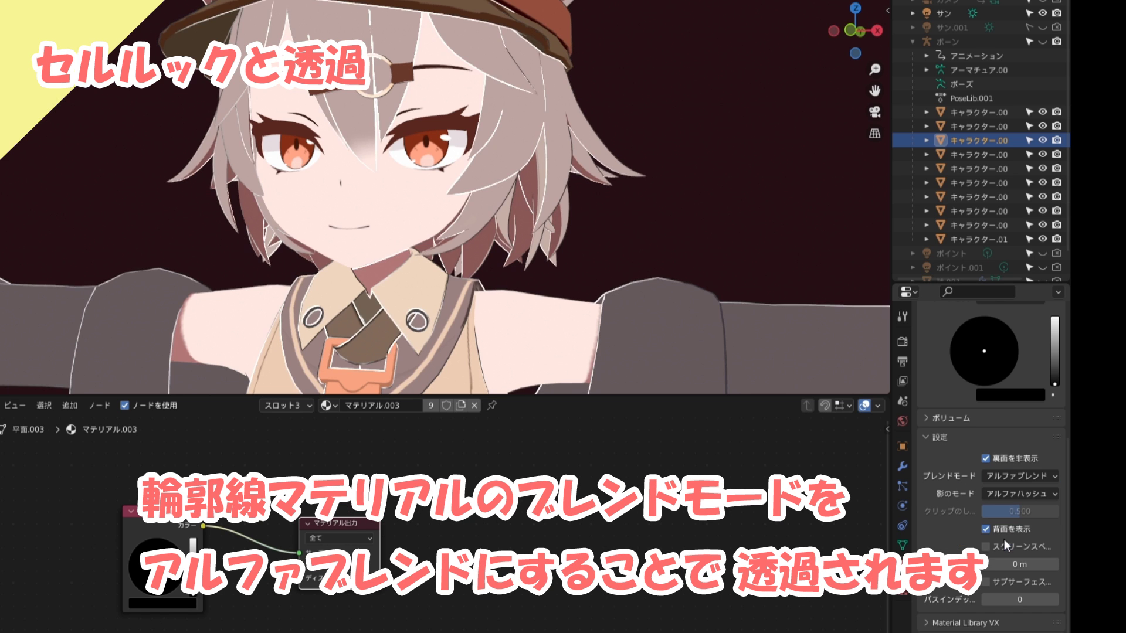